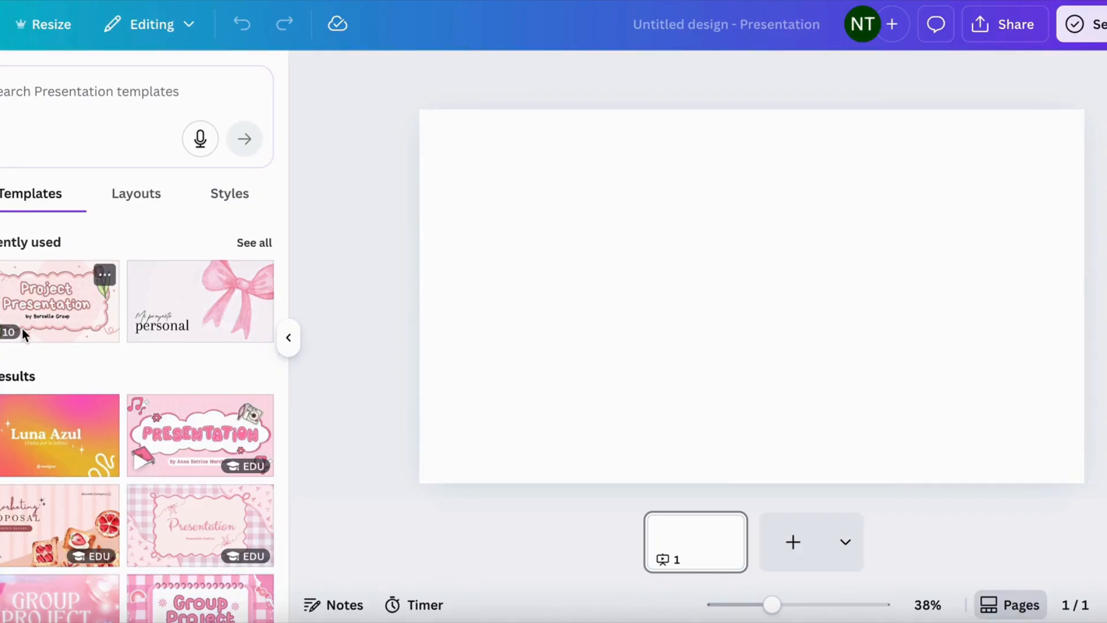
Browse the presentation templates by Radiyah Studio, the creator of the Pink Colorful Pastel Cute Playful Project Presentation
left_click(105, 275)
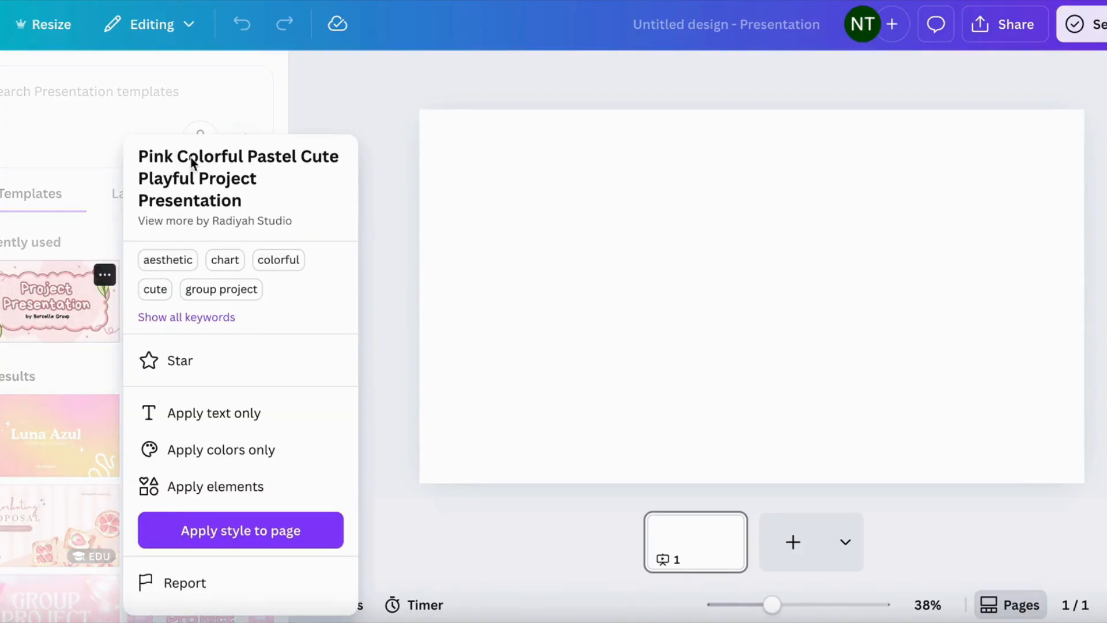
left_click(223, 223)
scroll(104, 346, "down", 1)
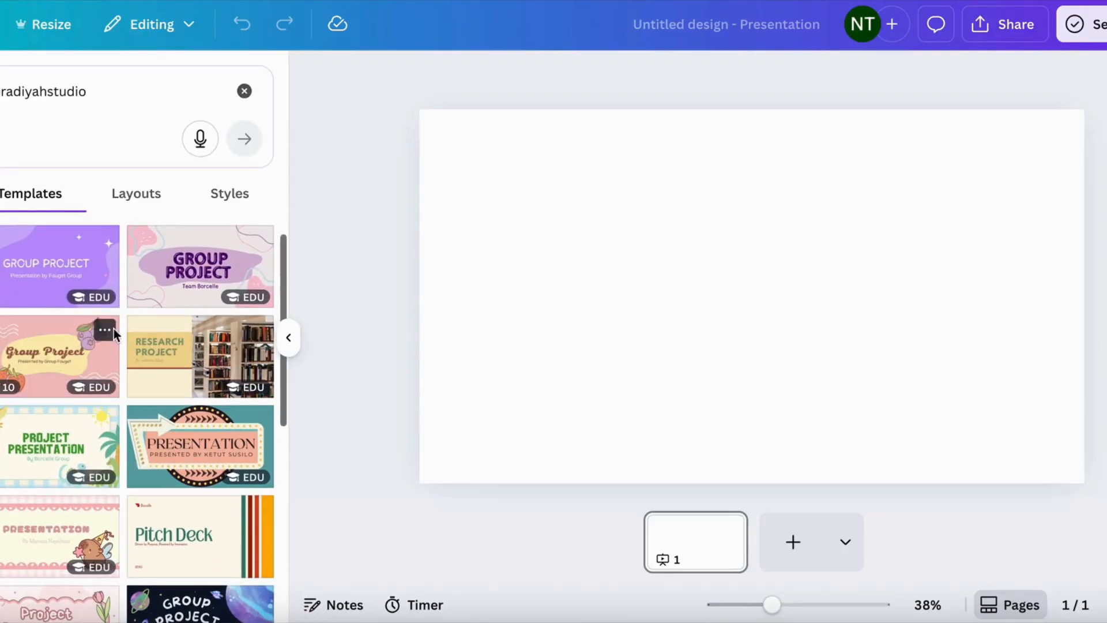
scroll(66, 468, "down", 2)
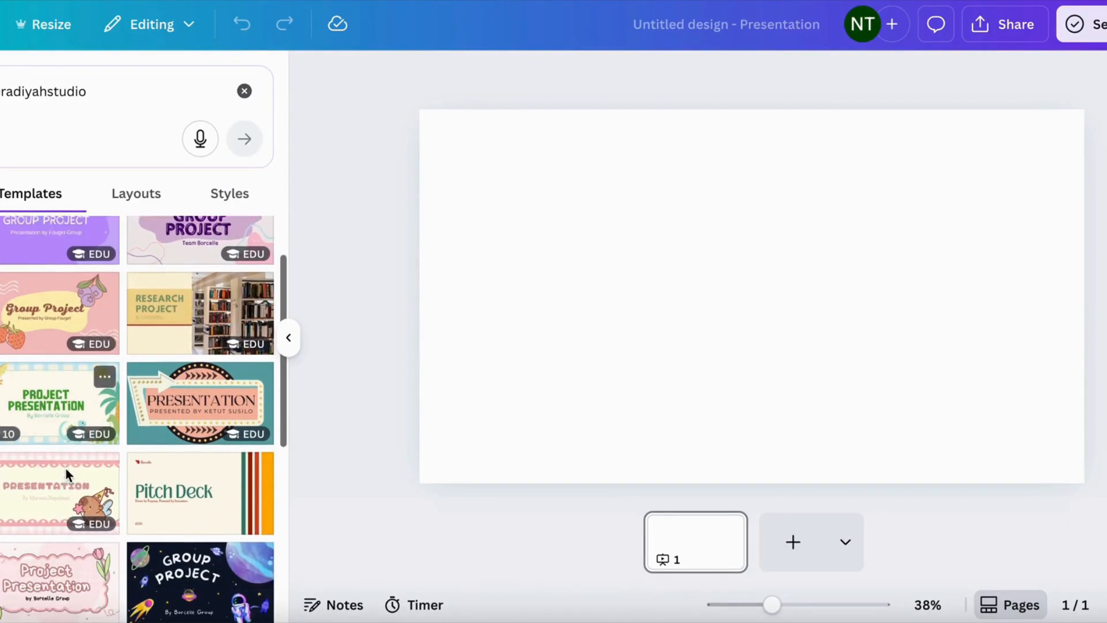
scroll(72, 470, "down", 1)
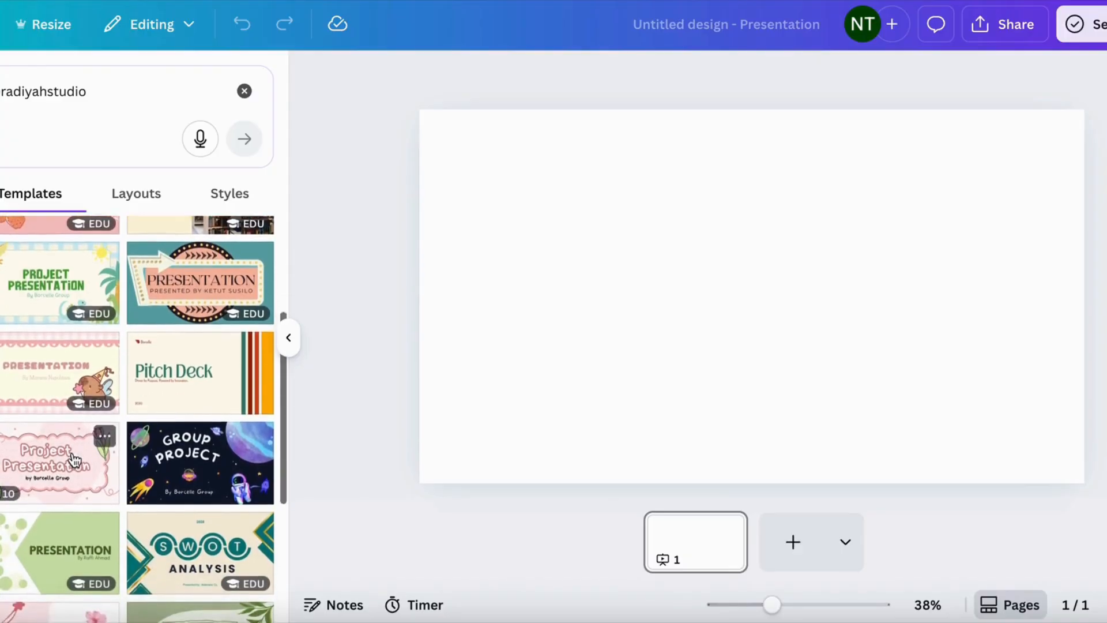
scroll(74, 462, "down", 1)
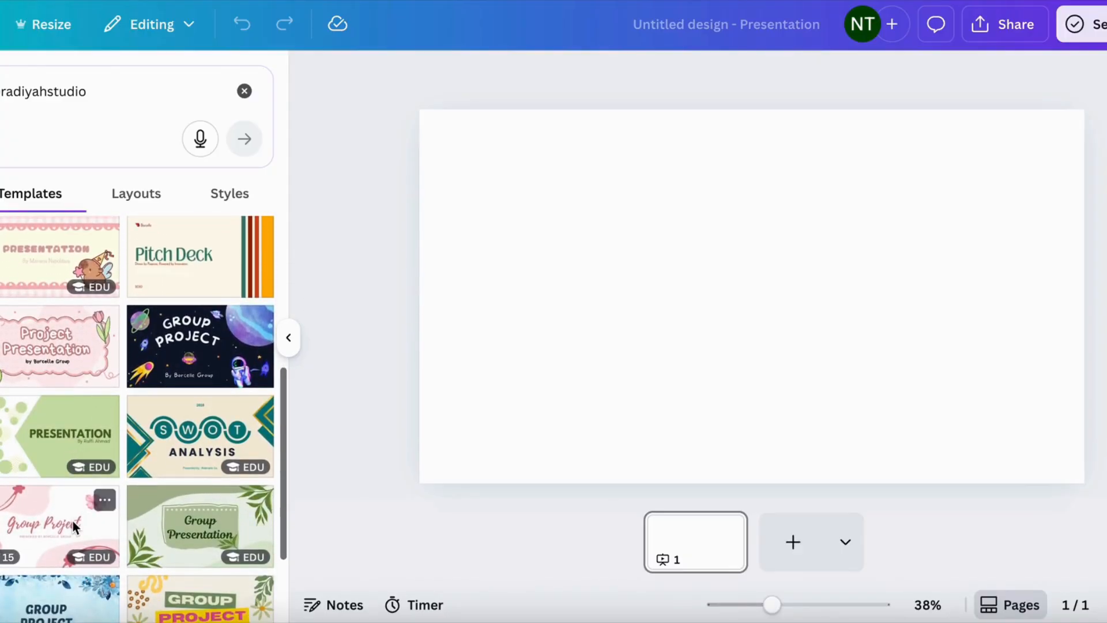
scroll(73, 521, "down", 3)
scroll(102, 420, "down", 5)
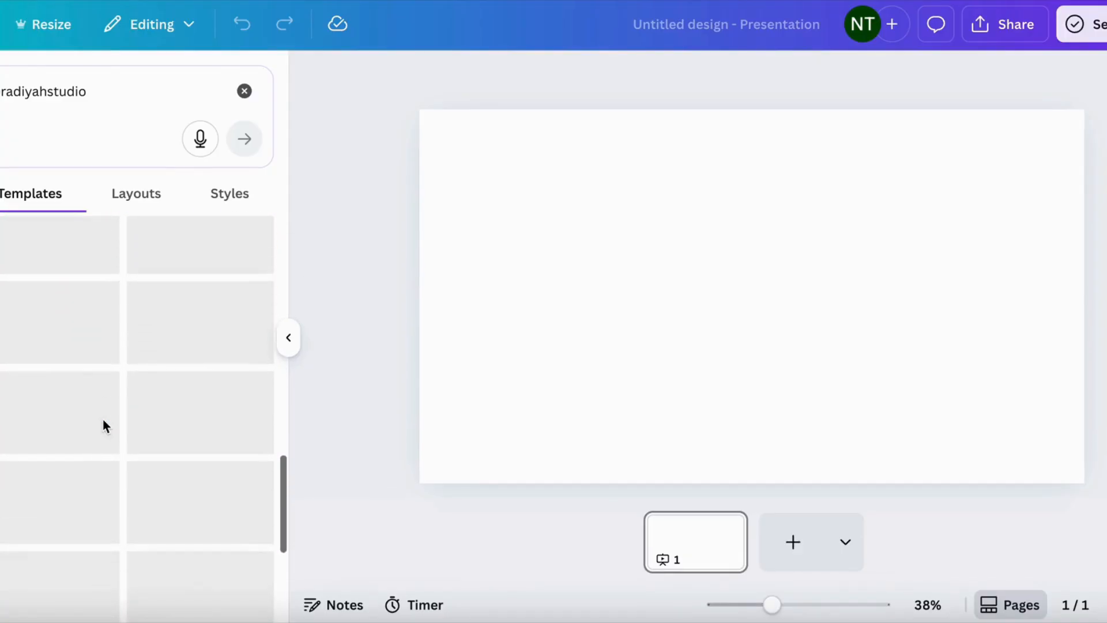
scroll(103, 419, "up", 6)
scroll(103, 426, "up", 5)
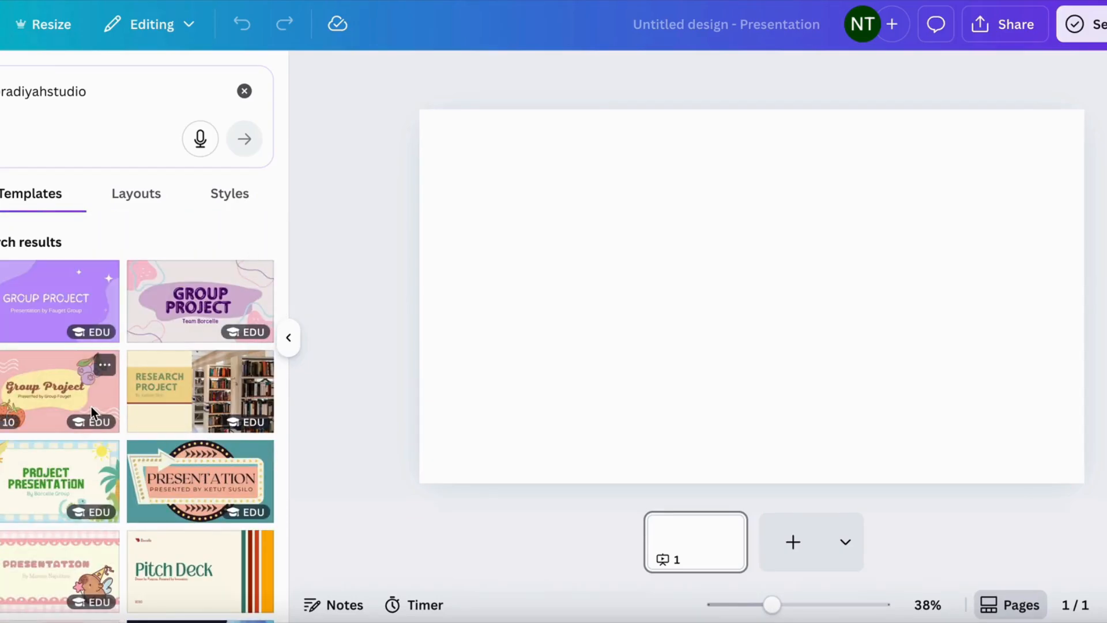
scroll(91, 406, "down", 1)
scroll(42, 522, "down", 3)
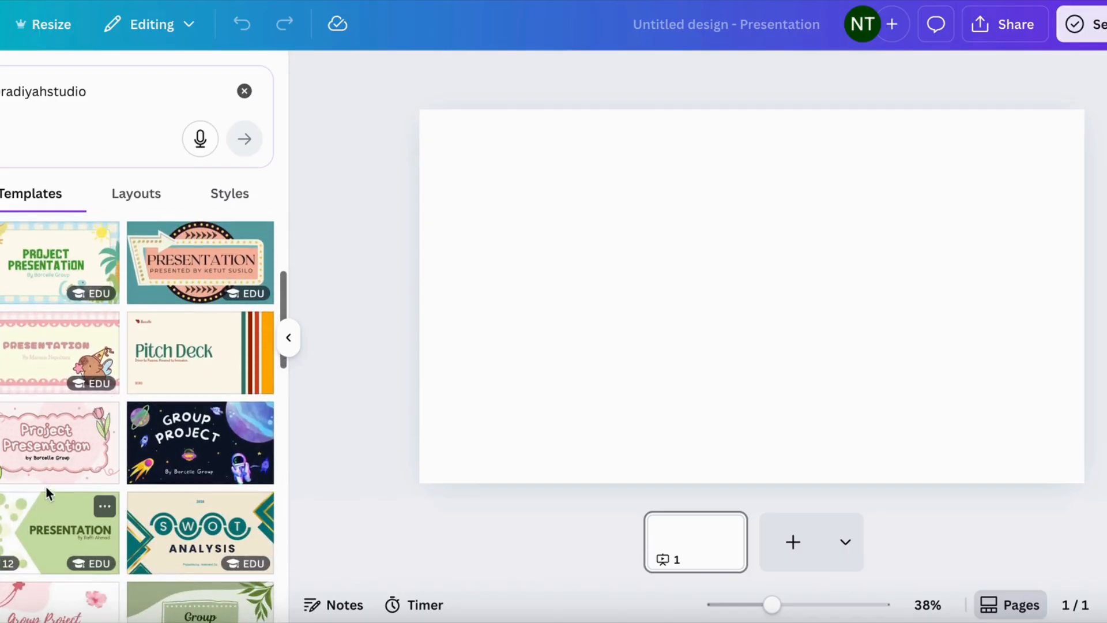
Apply all 10 pages of the Pink Colorful Pastel Cute Playful Project Presentation template to the blank design
left_click(60, 451)
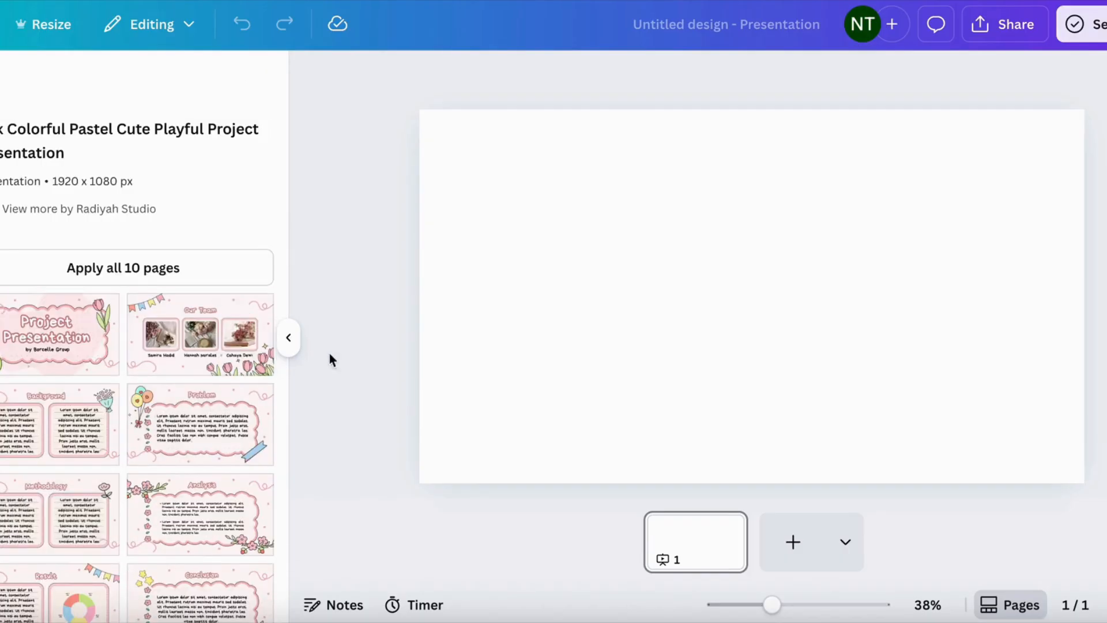
left_click(171, 262)
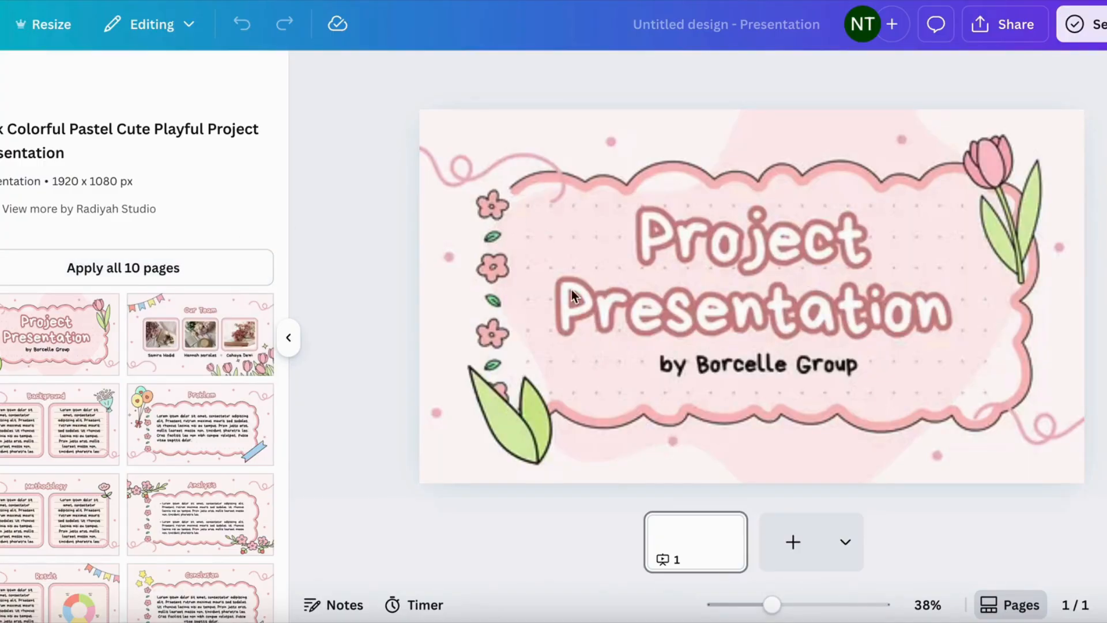
left_click(390, 409)
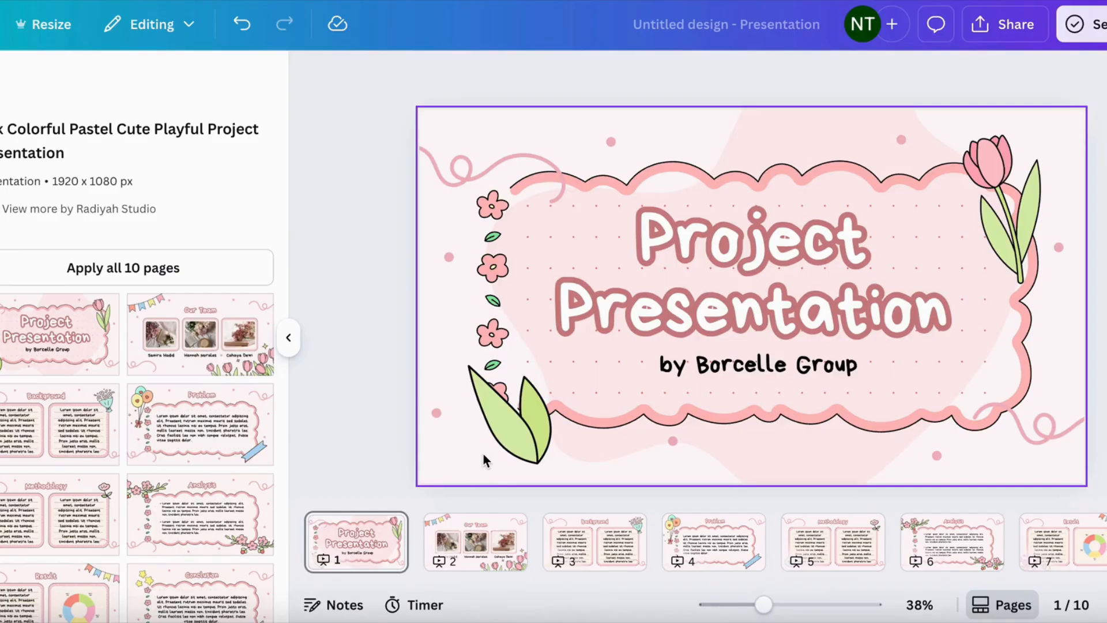
Delete the large green leaves and the pink tulip from the corners of the cover page's scalloped frame
left_click(510, 430)
left_click_drag(510, 430, 485, 431)
key("Delete")
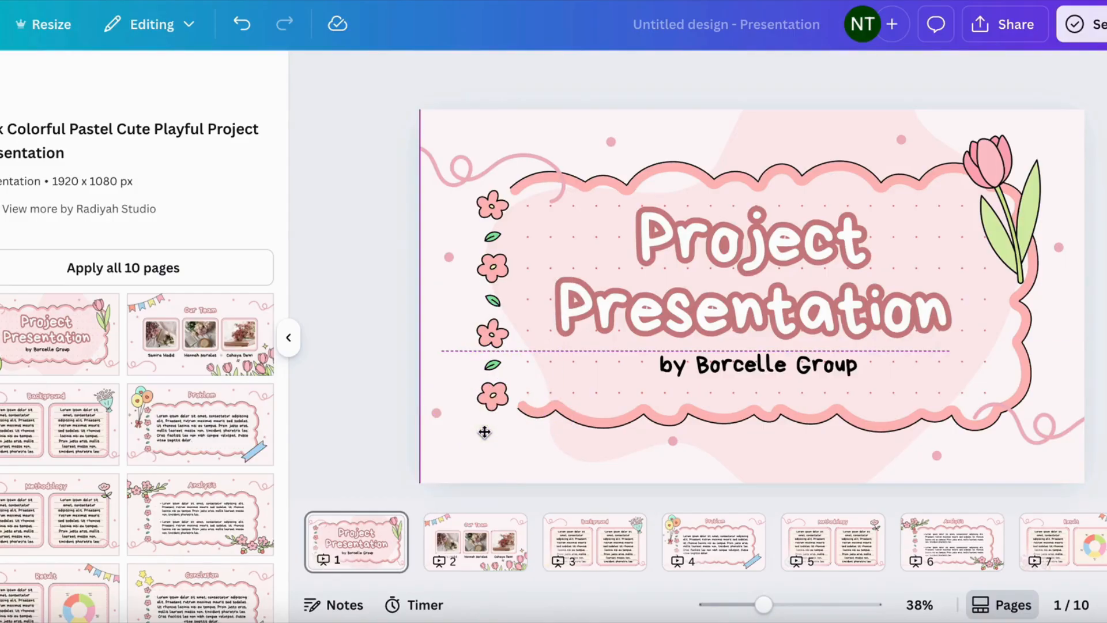
left_click(1021, 166)
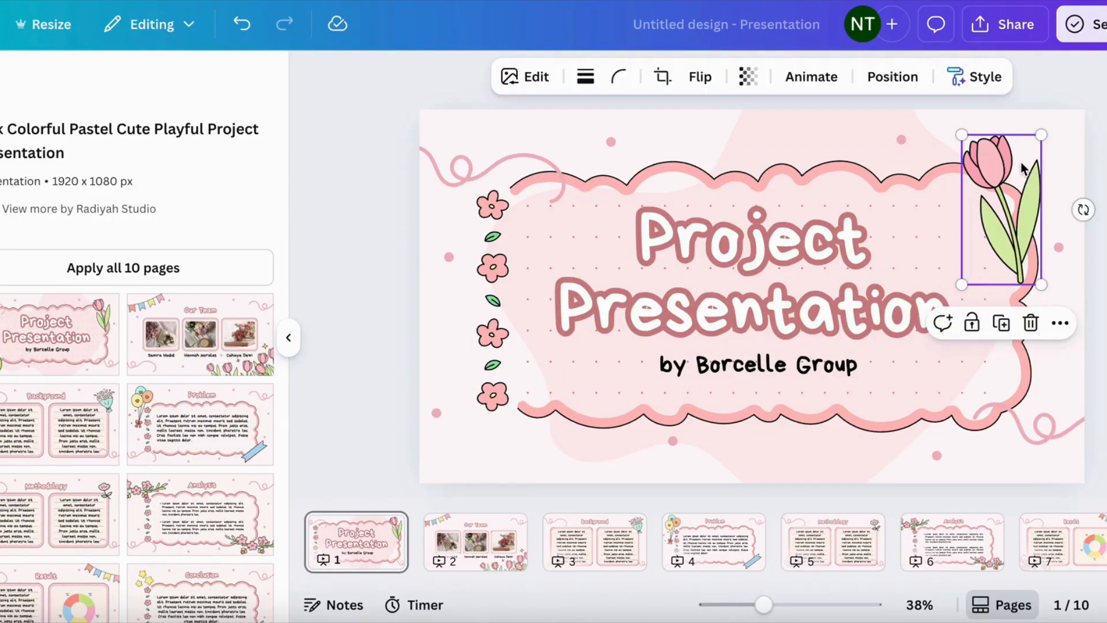
key("Delete")
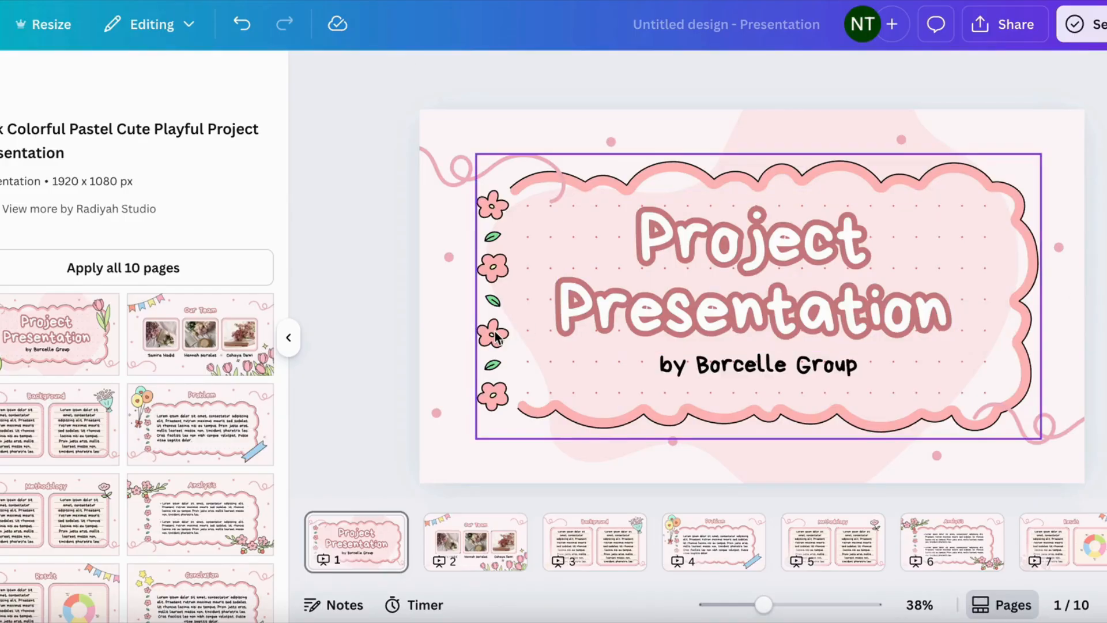
Shift the cover page's scalloped frame slightly up and right and recolor its pink border and flowers to the muted sage green document color
mouse_move(495, 336)
left_mouse_down()
mouse_move(505, 329)
mouse_move(611, 403)
mouse_move(490, 312)
mouse_move(492, 301)
mouse_move(510, 331)
mouse_move(1104, 331)
mouse_move(870, 299)
mouse_move(487, 329)
mouse_move(500, 332)
left_mouse_up()
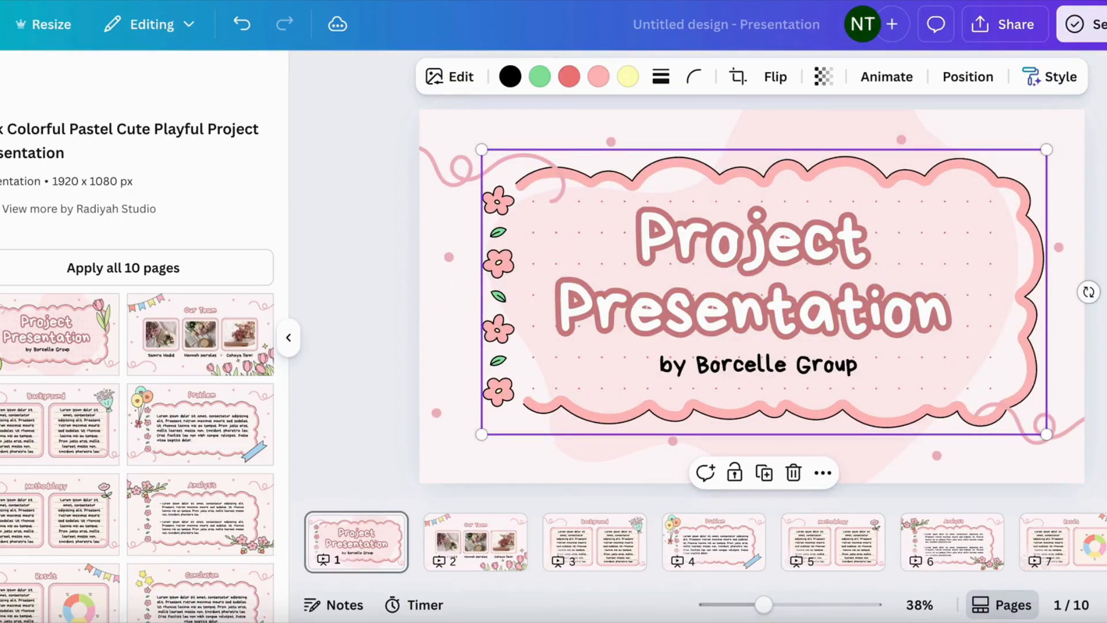
left_click(597, 78)
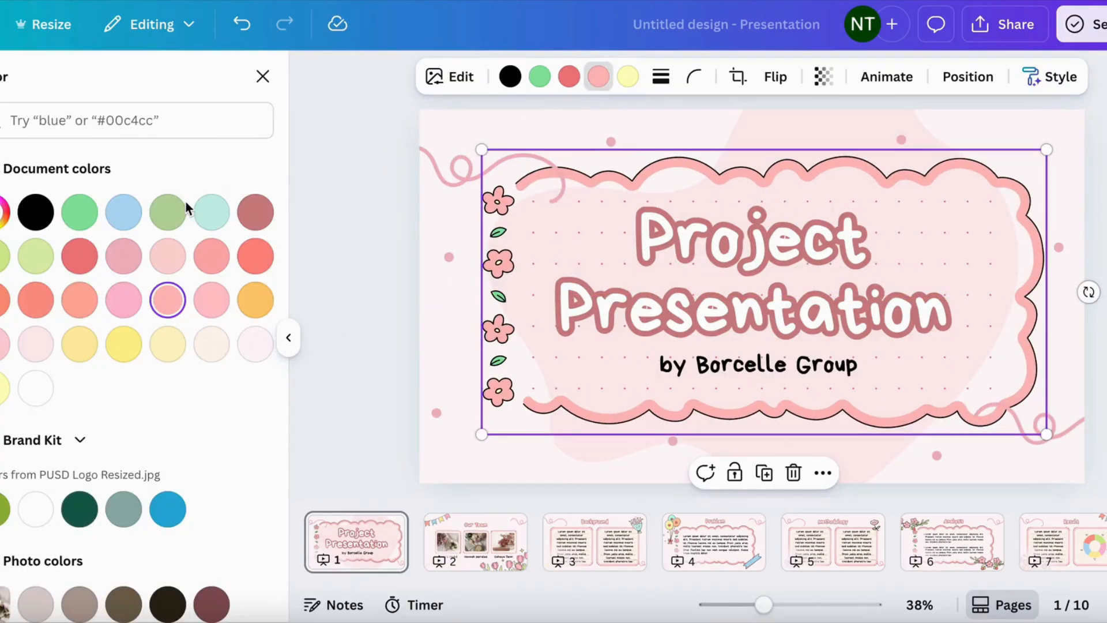
left_click(167, 212)
left_click(439, 363)
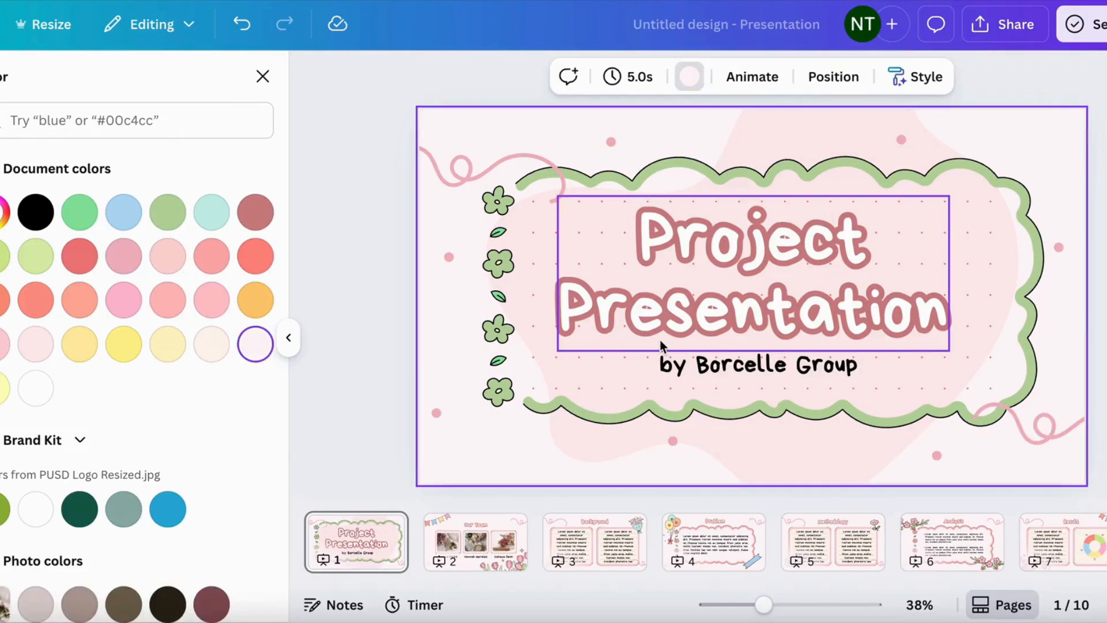
Delete the "Project Presentation" title and the "by Borcelle Group" subtitle from the cover page
left_click(662, 346)
left_click(557, 77)
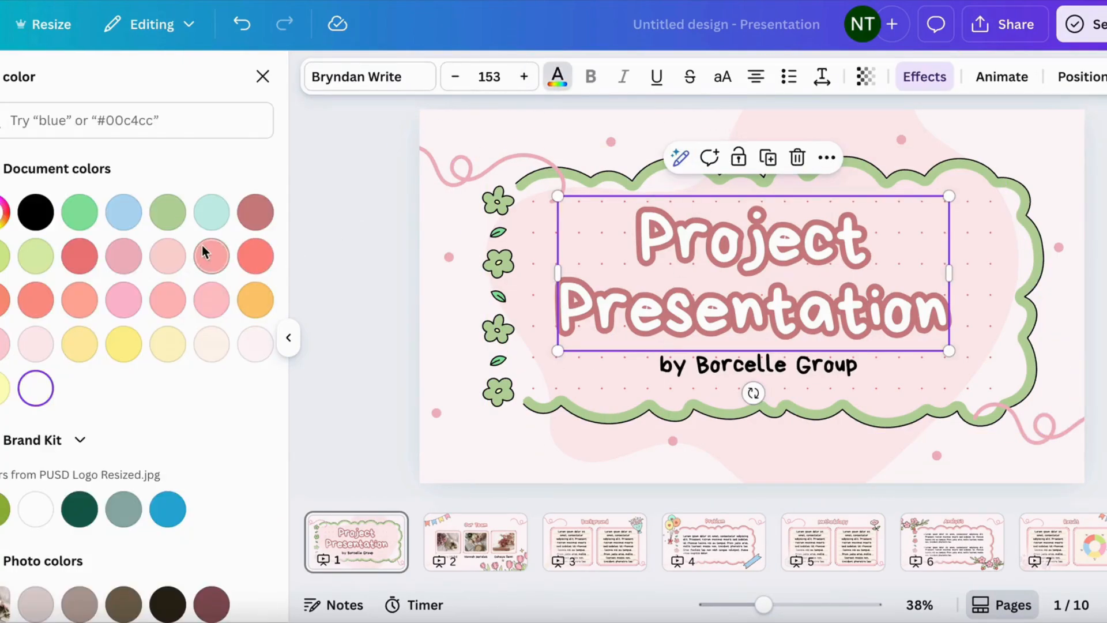
left_click(167, 213)
left_click(791, 159)
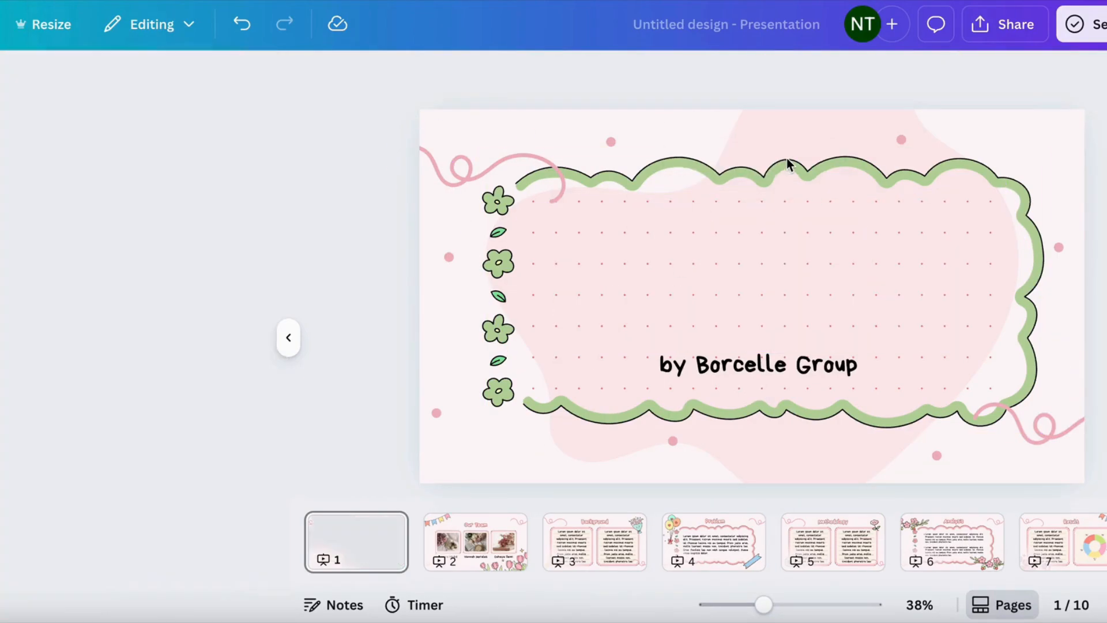
left_click(796, 368)
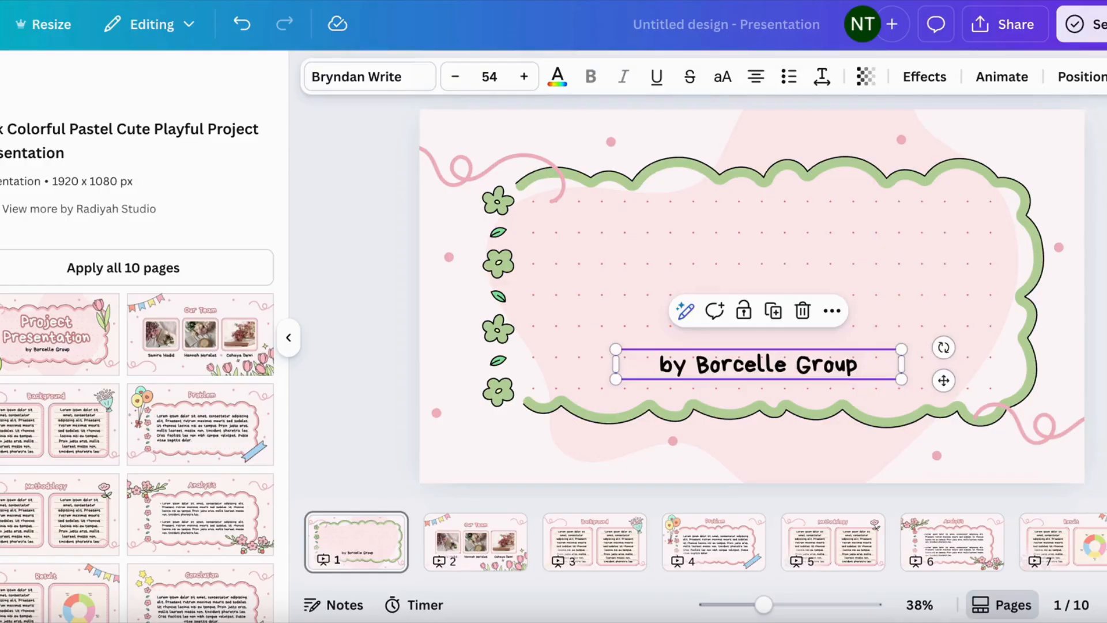
key("Delete")
Delete both pink swirl lines from the lower-right and upper-left corners of the cover page
left_click(1052, 430)
key("Delete")
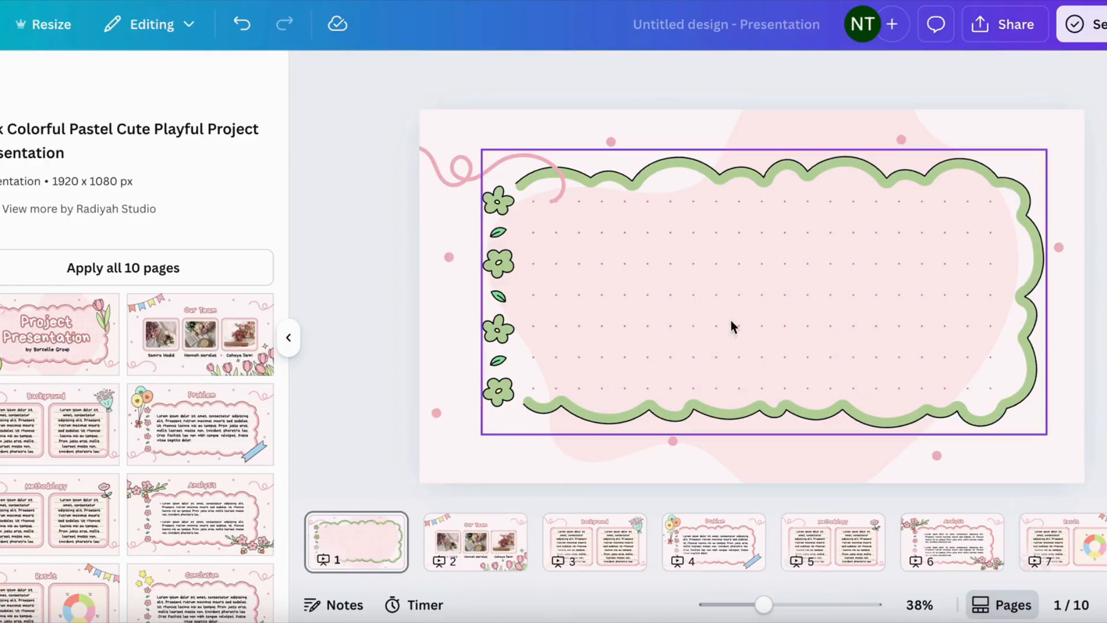
left_click(461, 169)
key("Delete")
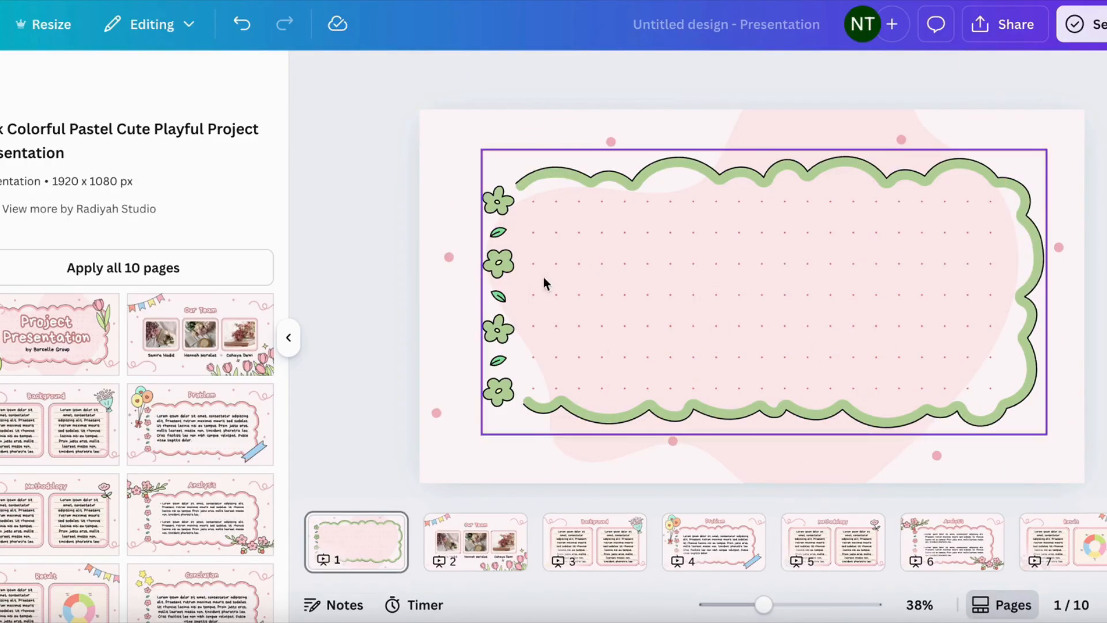
Delete the pink dots along the cover page's upper edge and beside the upper half of the scalloped frame
left_click(447, 255)
key("Delete")
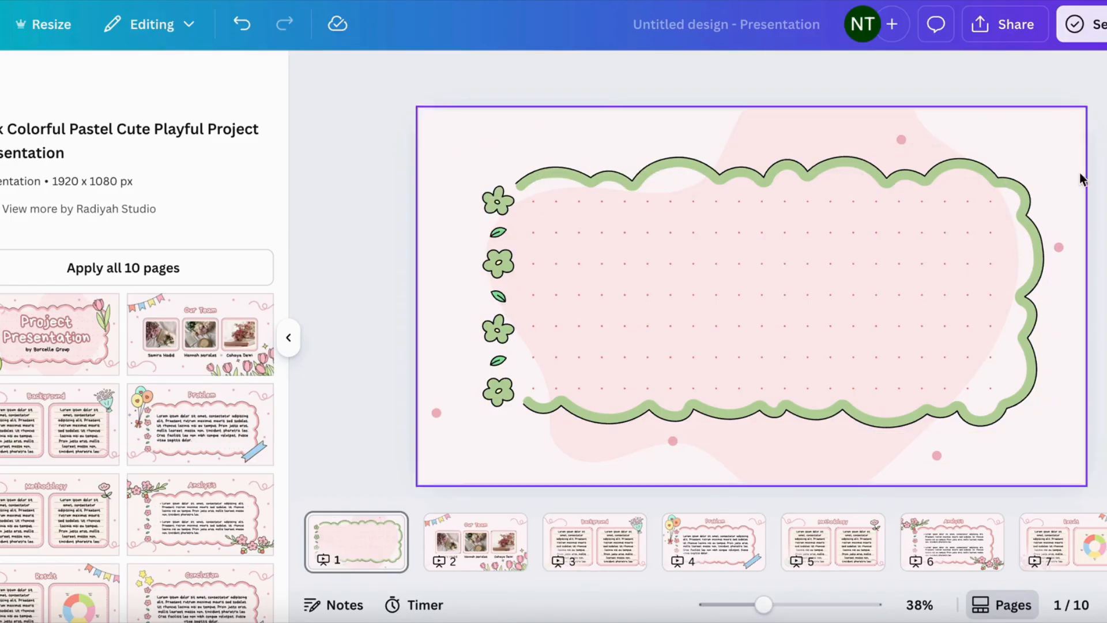
left_click(905, 146)
key("Delete")
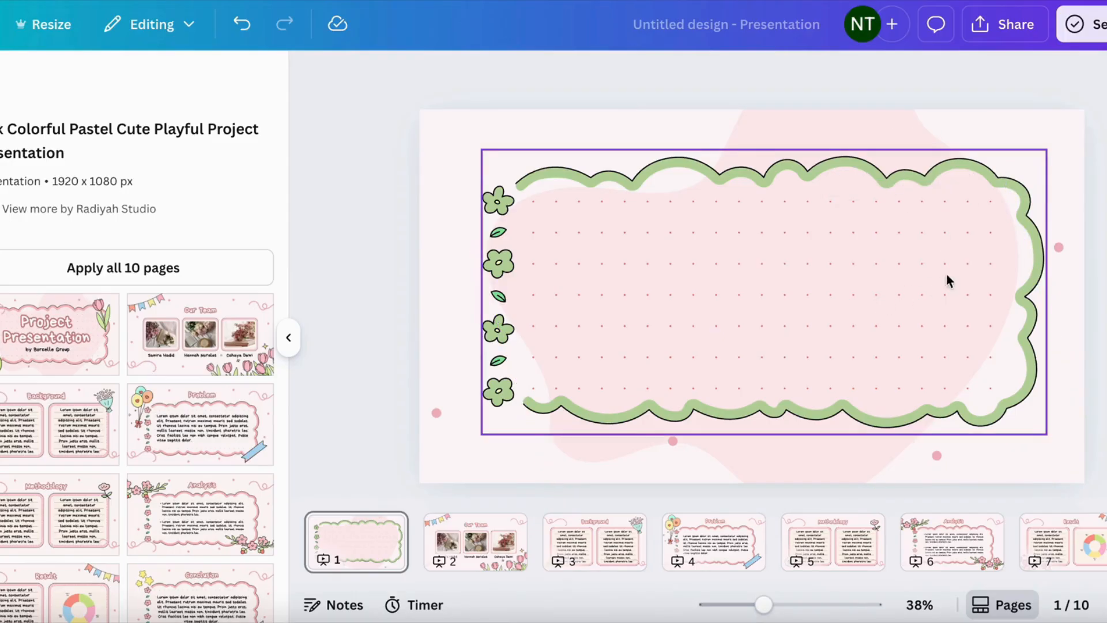
left_click(1058, 247)
key("Delete")
Reposition the three remaining pink dots to the cover's upper-right corner, left of the frame's middle, and below the frame near the page's center
left_click(935, 456)
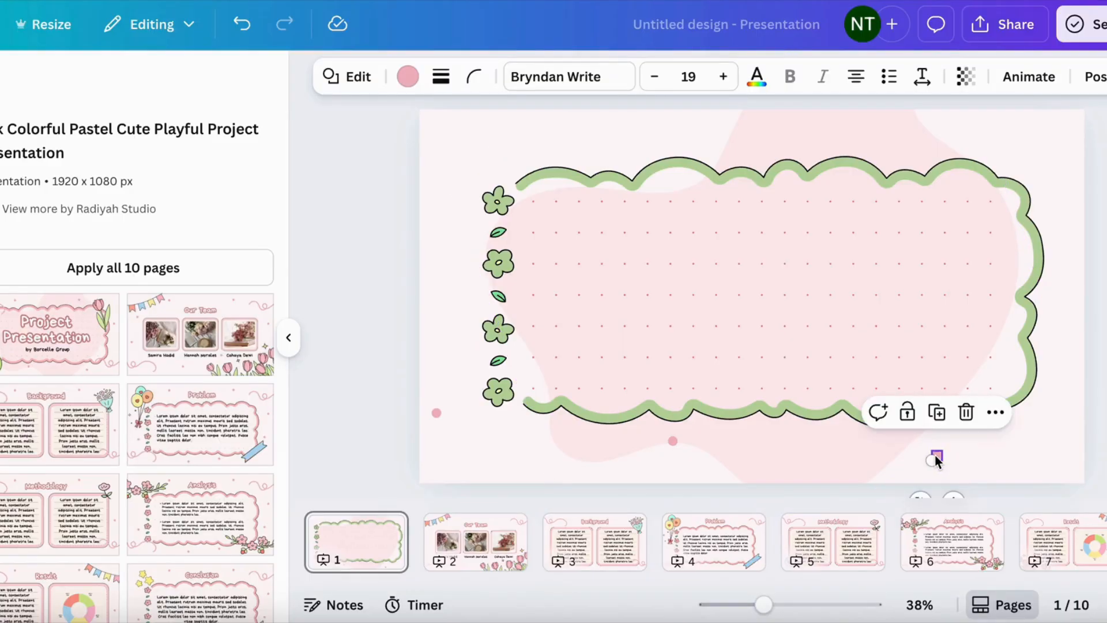
left_click_drag(940, 456, 1033, 141)
key("Escape")
left_click(934, 457)
left_click_drag(437, 413, 449, 267)
left_click_drag(672, 441, 713, 463)
left_click(379, 297)
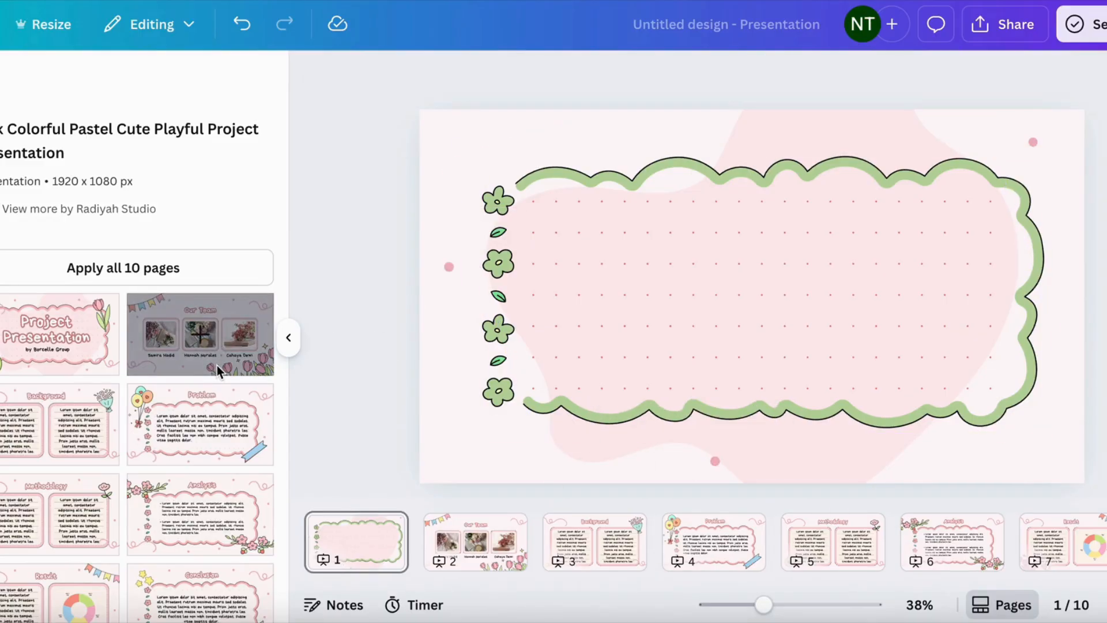
Remove the sample photos from all three picture frames on page 2, the "Our Team" page
scroll(242, 505, "down", 1)
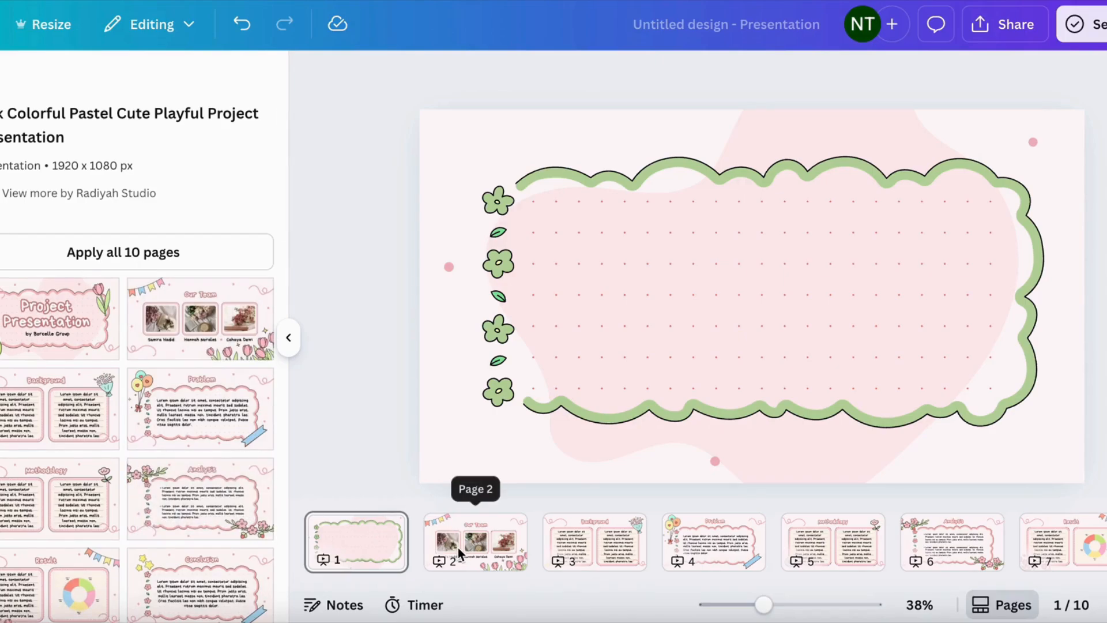
left_click(469, 539)
left_click(734, 282)
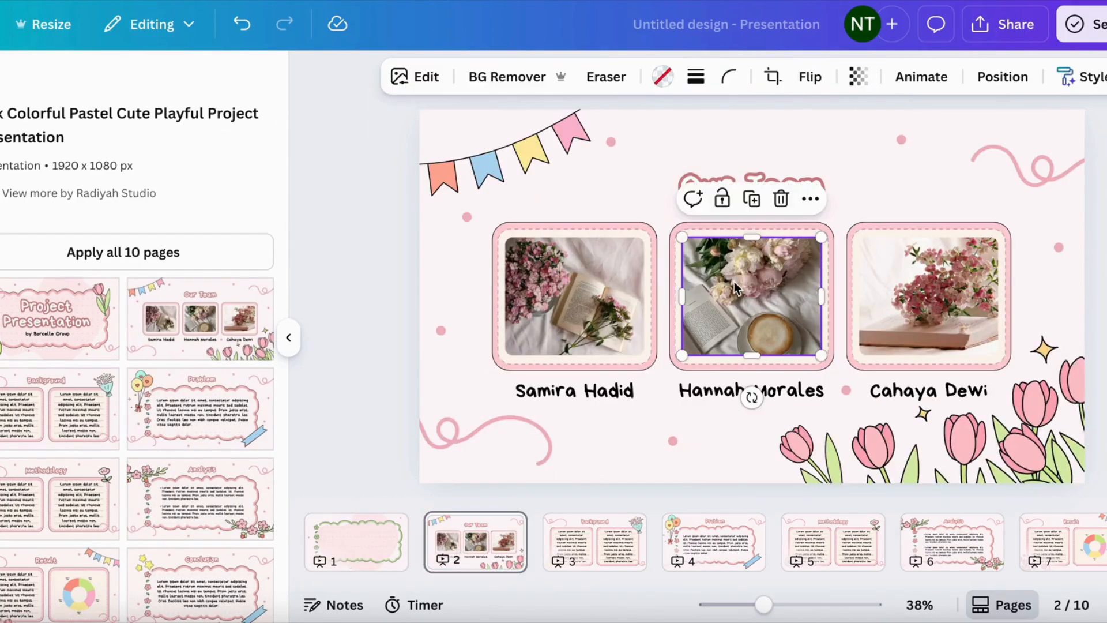
key("Delete")
left_click(607, 276)
key("Delete")
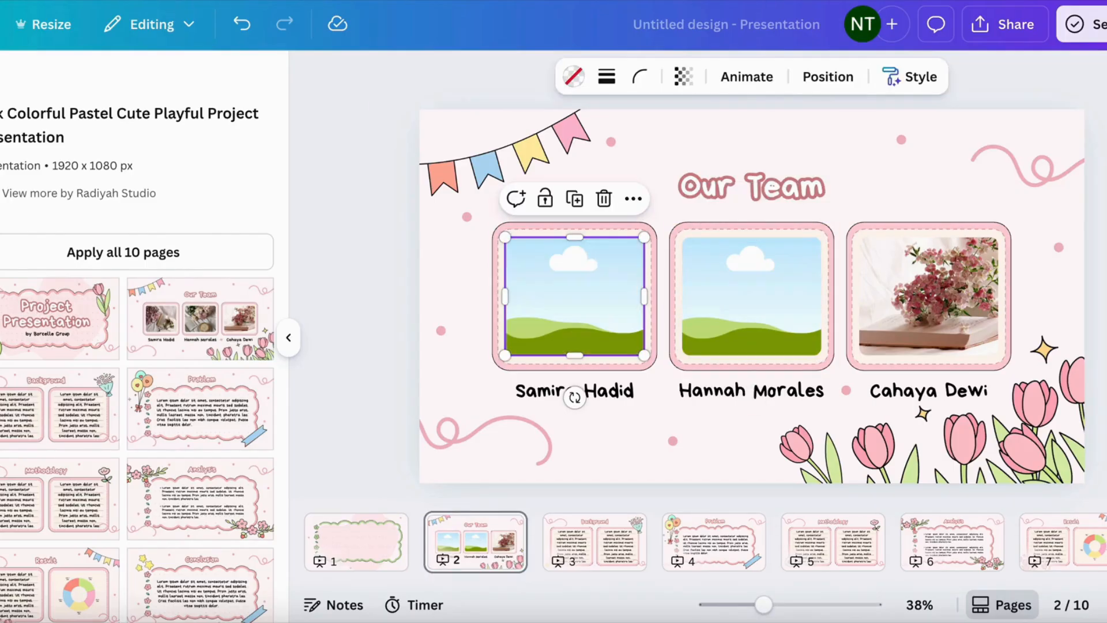
left_click(989, 320)
key("Delete")
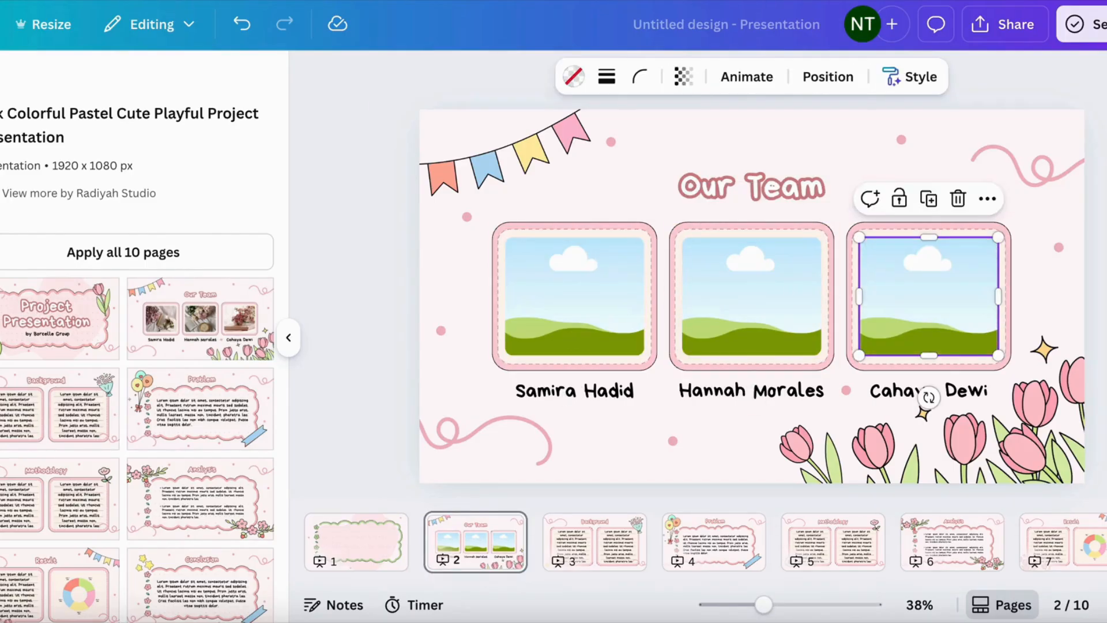
Delete all the tulips and the gold sparkles from the lower-right area of the "Our Team" page
left_click(973, 444)
key("Delete")
left_click(849, 467)
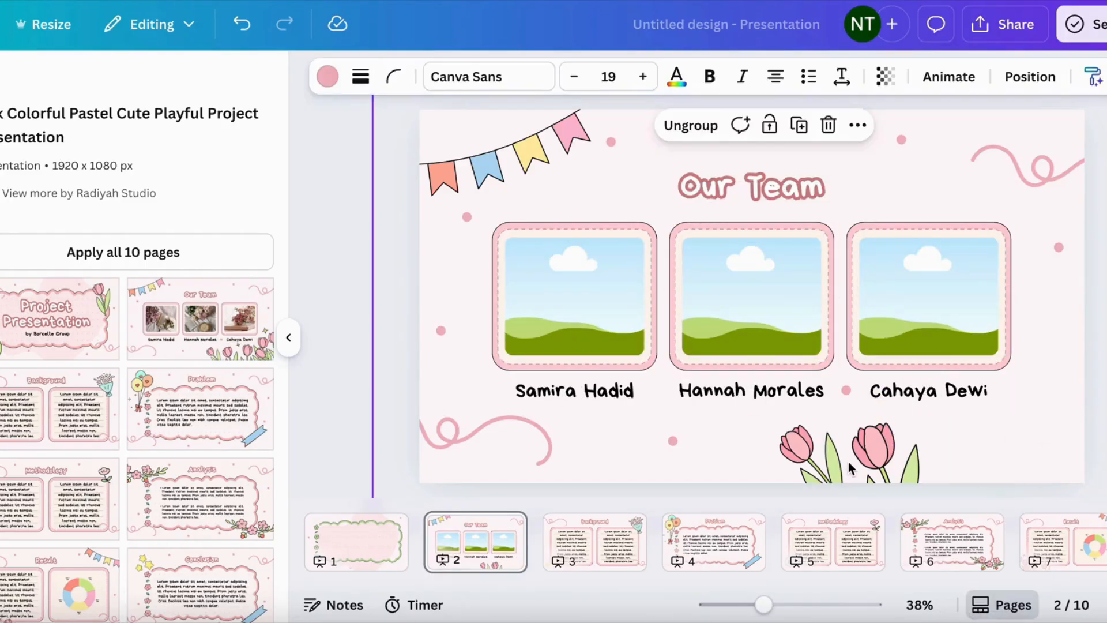
left_click(876, 457)
key("Delete")
left_click(815, 453)
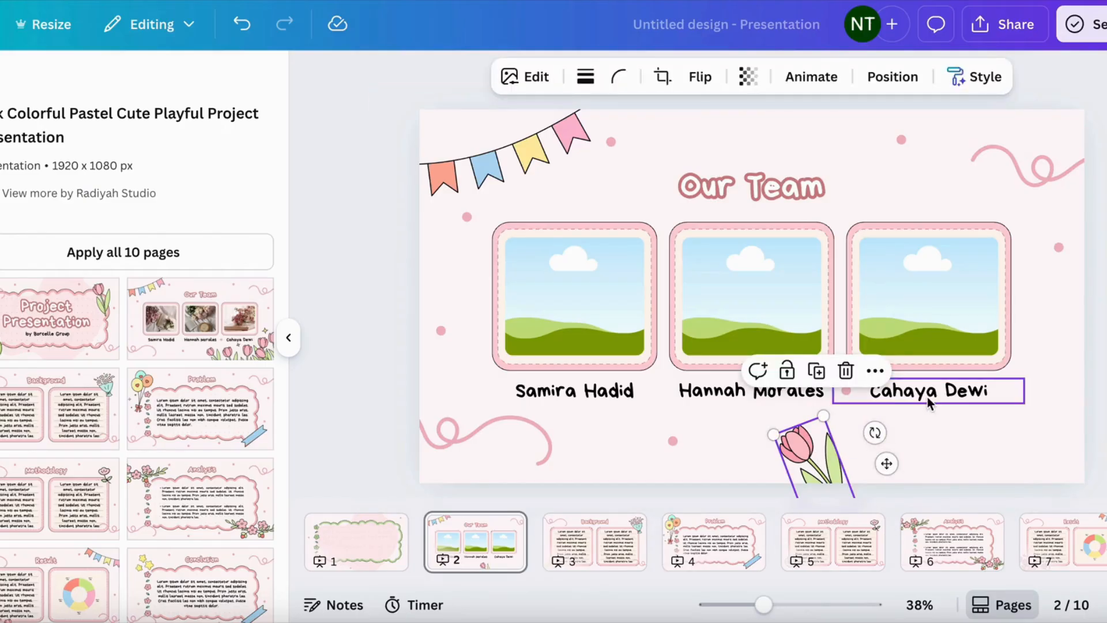
key("Delete")
Delete the colorful bunting and the upper-right pink swirl line from the "Our Team" page
left_click(533, 167)
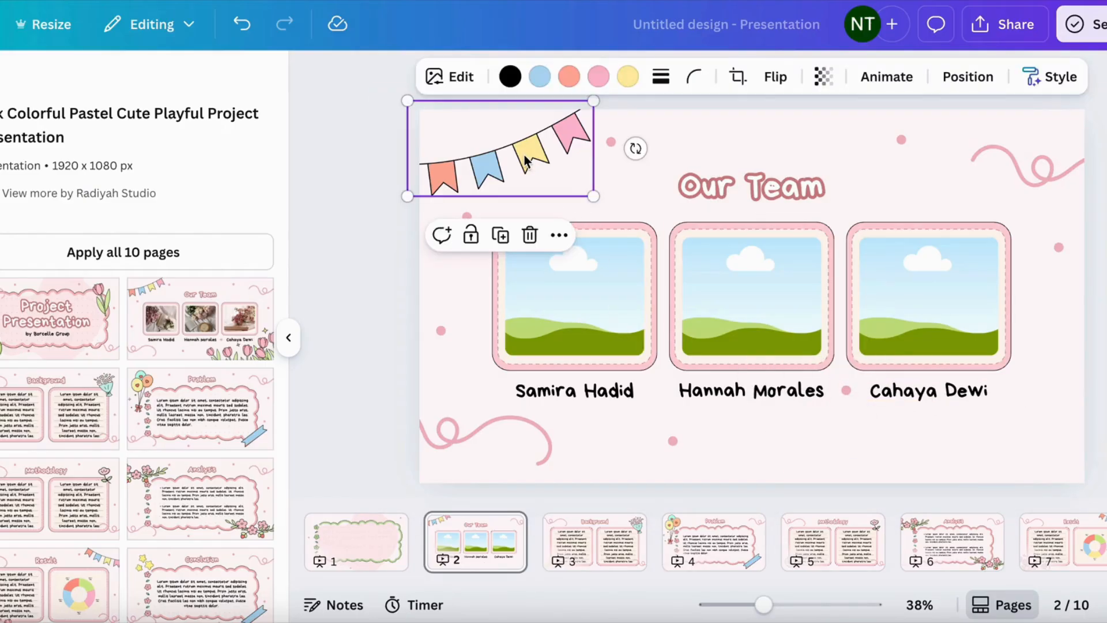
key("Delete")
left_click(1056, 131)
left_click(1057, 130)
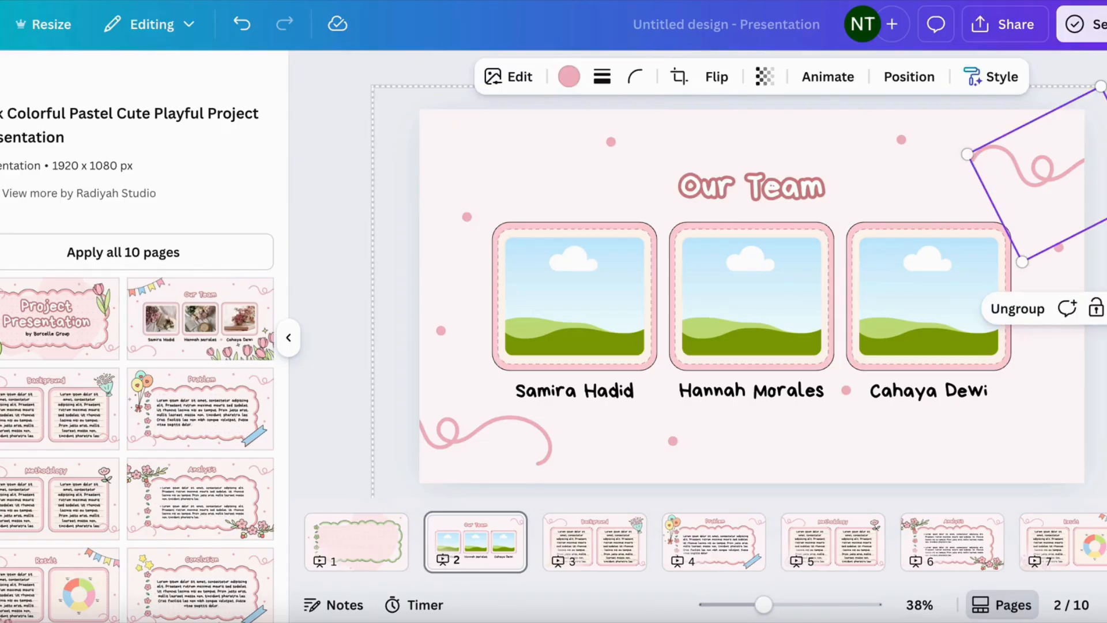
key("Delete")
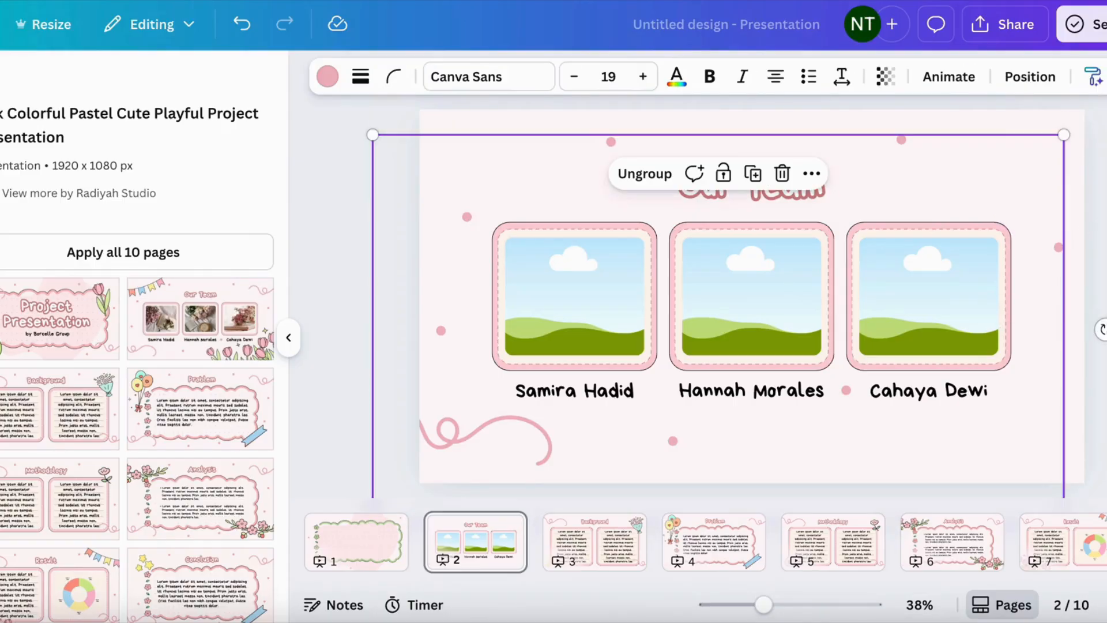
Delete the pink swirl line from the lower-left corner of the "Our Team" page
left_click(440, 457)
key("Delete")
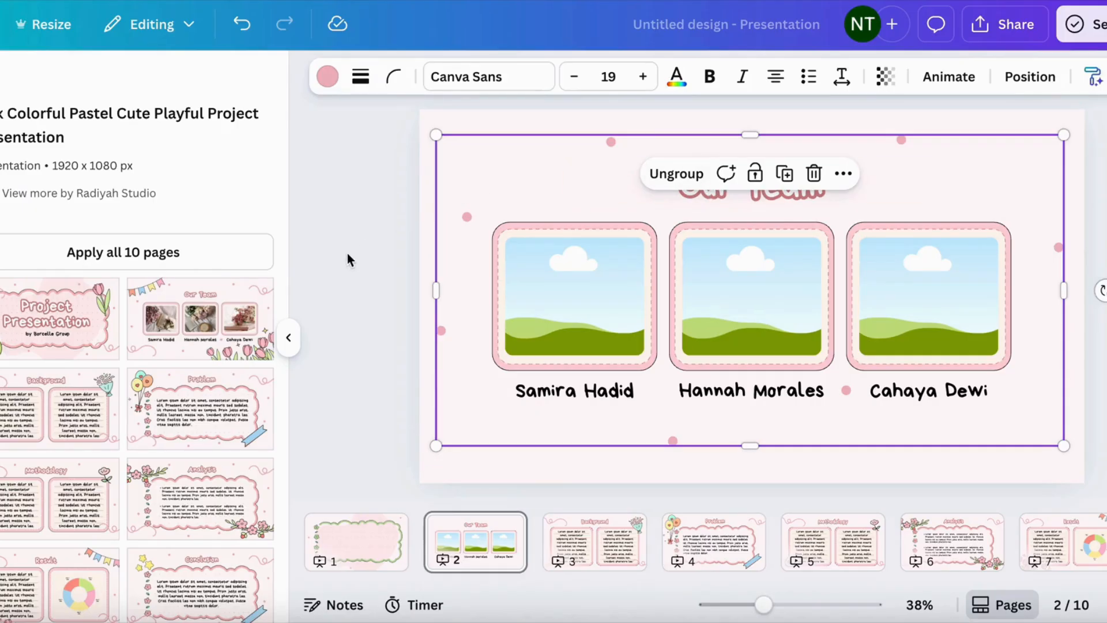
left_click(403, 277)
left_click(439, 330)
left_click(407, 324)
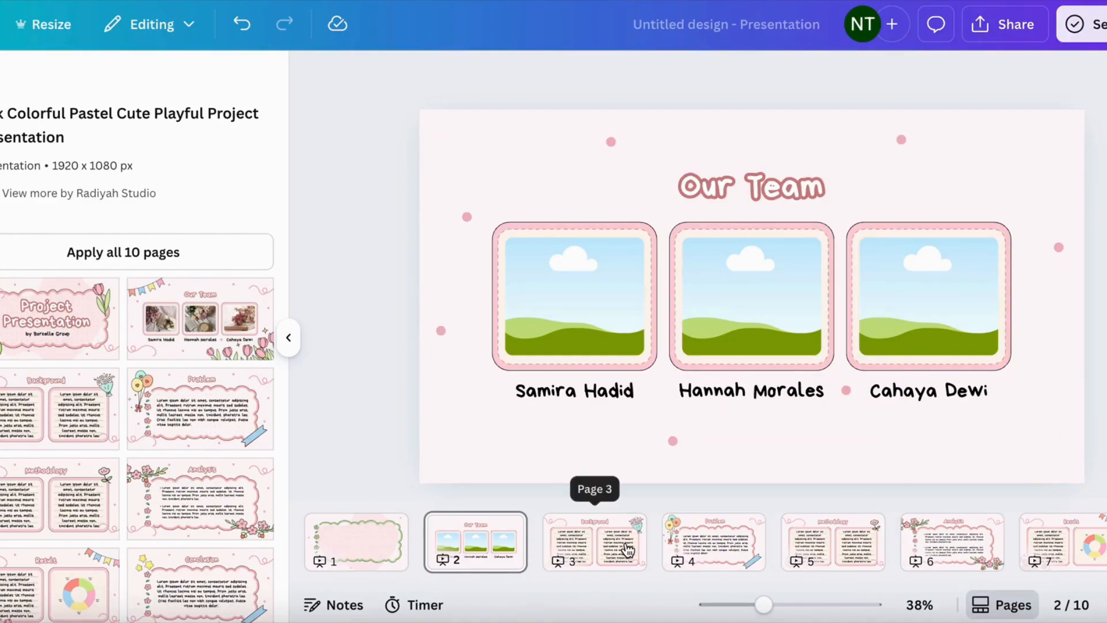
Fill the first picture frame on page 2 with the recently used pink and purple glitter photo from Elements
left_click(2, 144)
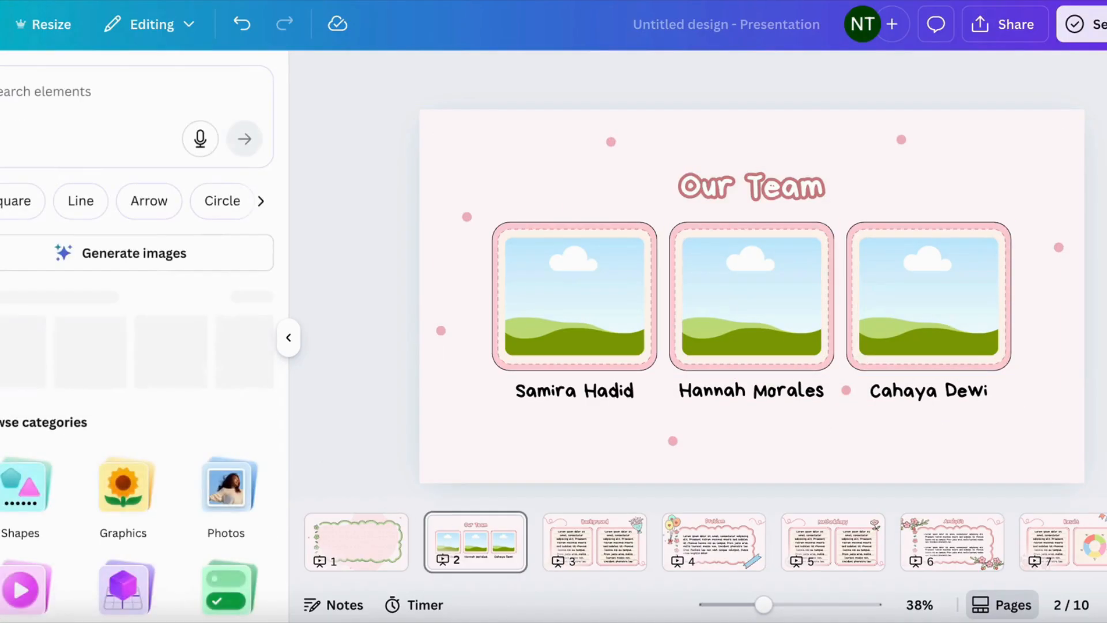
scroll(66, 340, "down", 1)
scroll(139, 337, "right", 2)
scroll(139, 337, "right", 3)
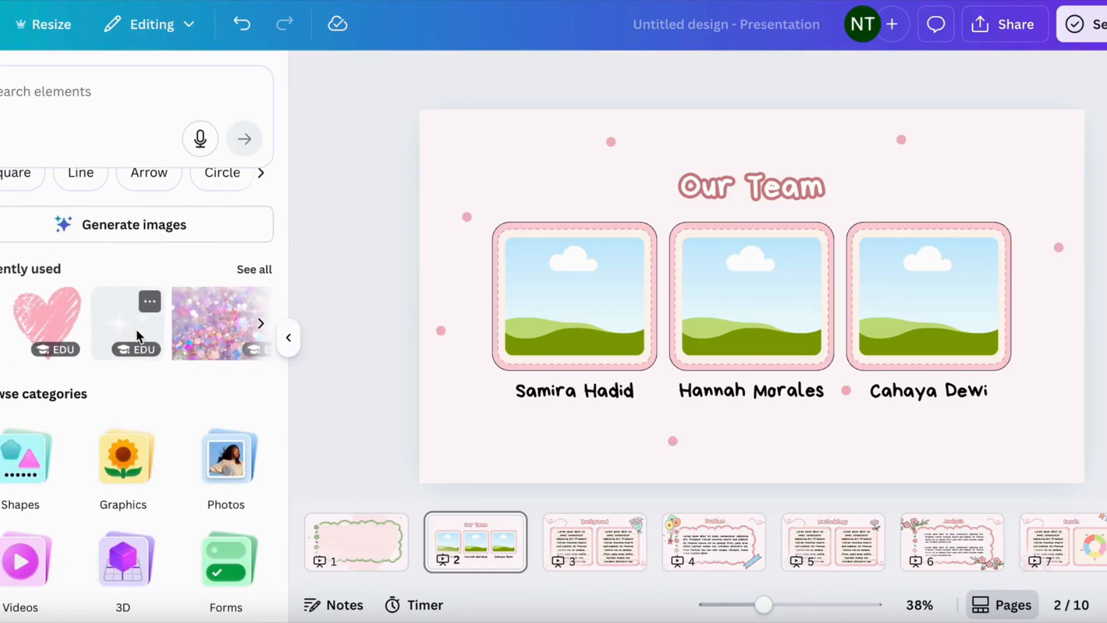
left_click_drag(148, 330, 514, 321)
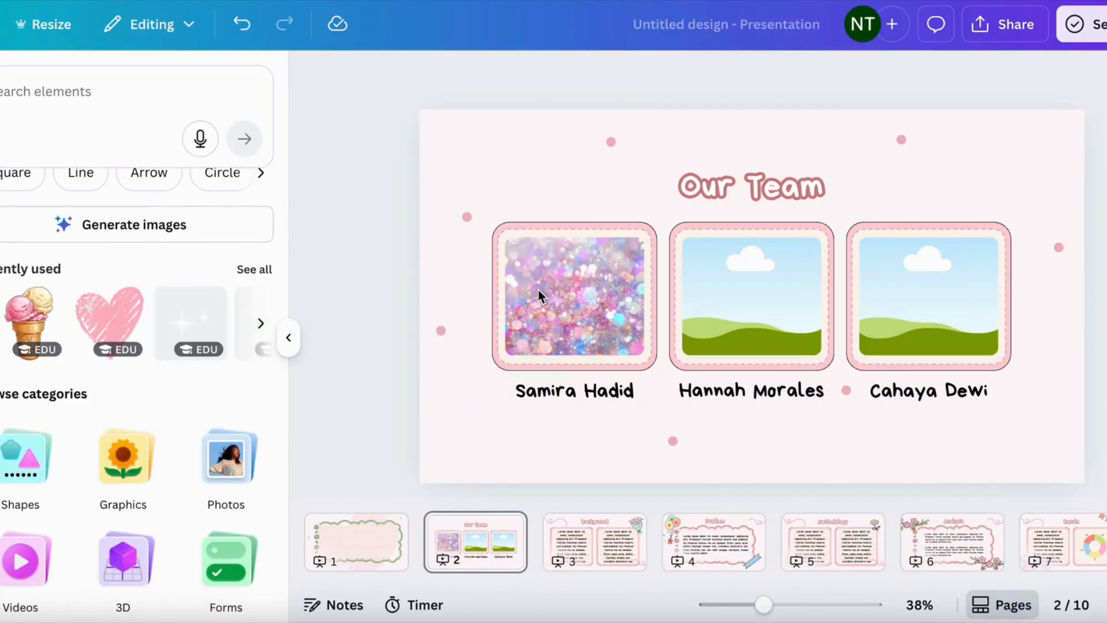
Search the elements for glitter and fill the middle picture frame with the black photo of gold sparkles
left_click(92, 103)
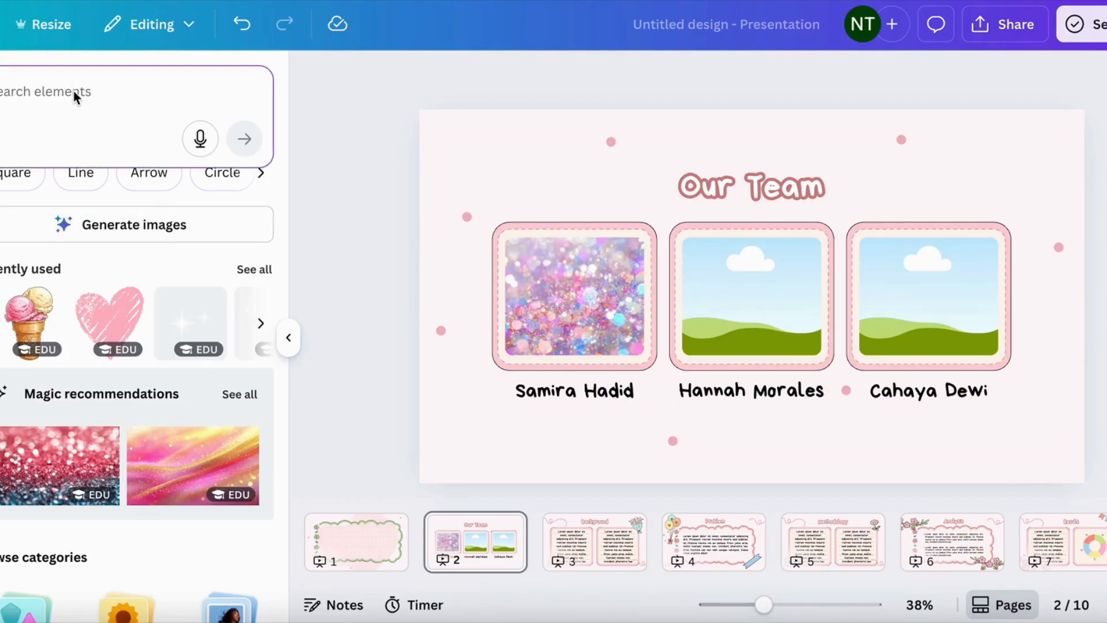
type("glit")
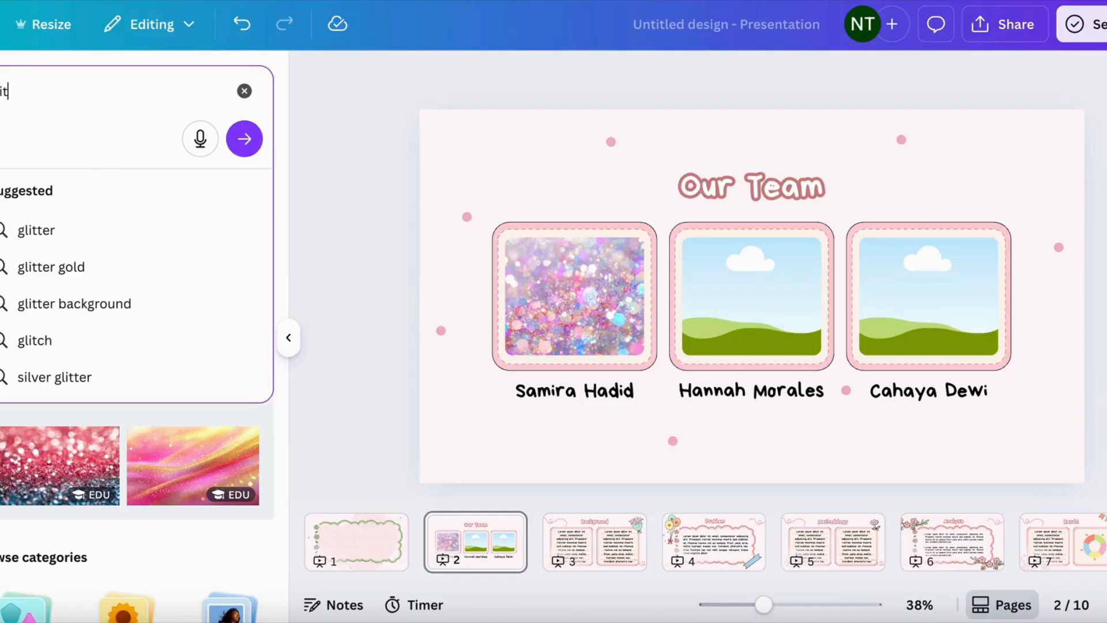
key("Return")
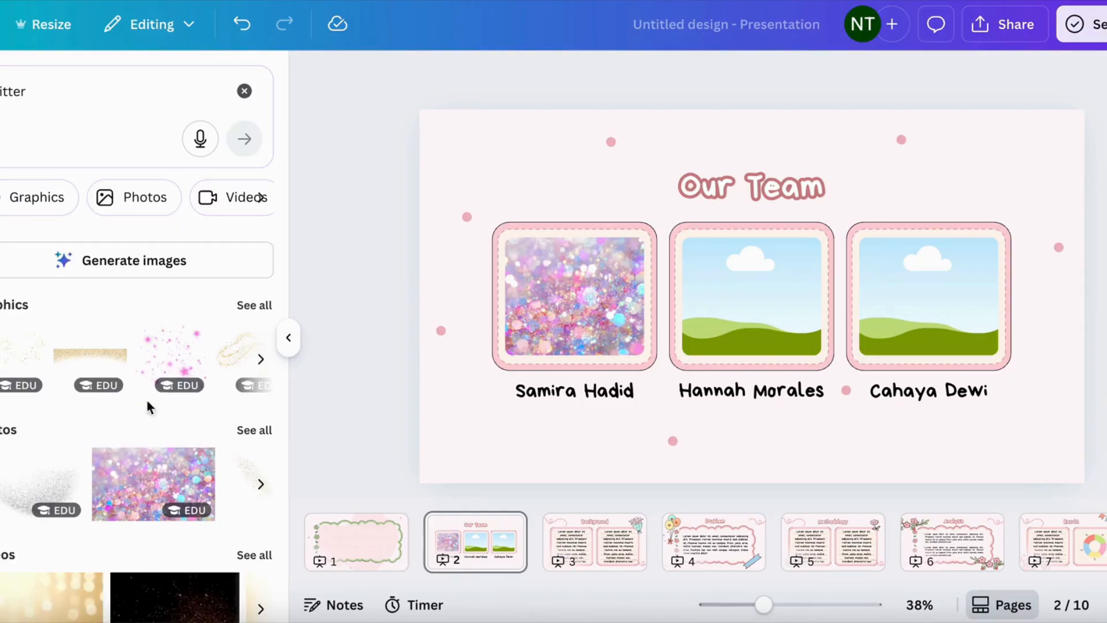
scroll(208, 362, "right", 1)
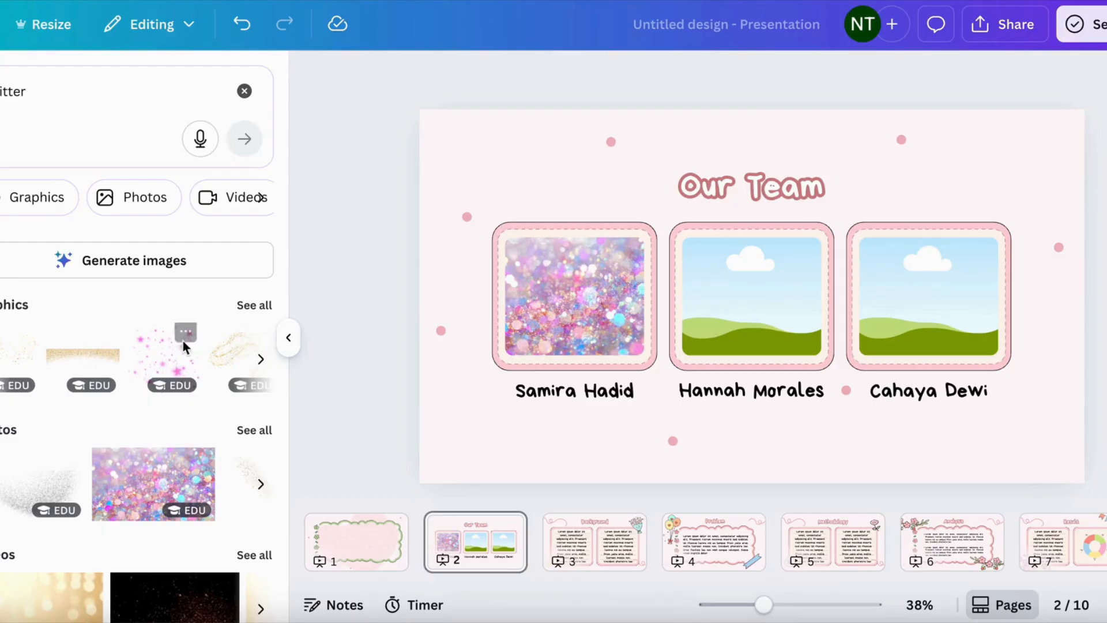
scroll(86, 417, "down", 2)
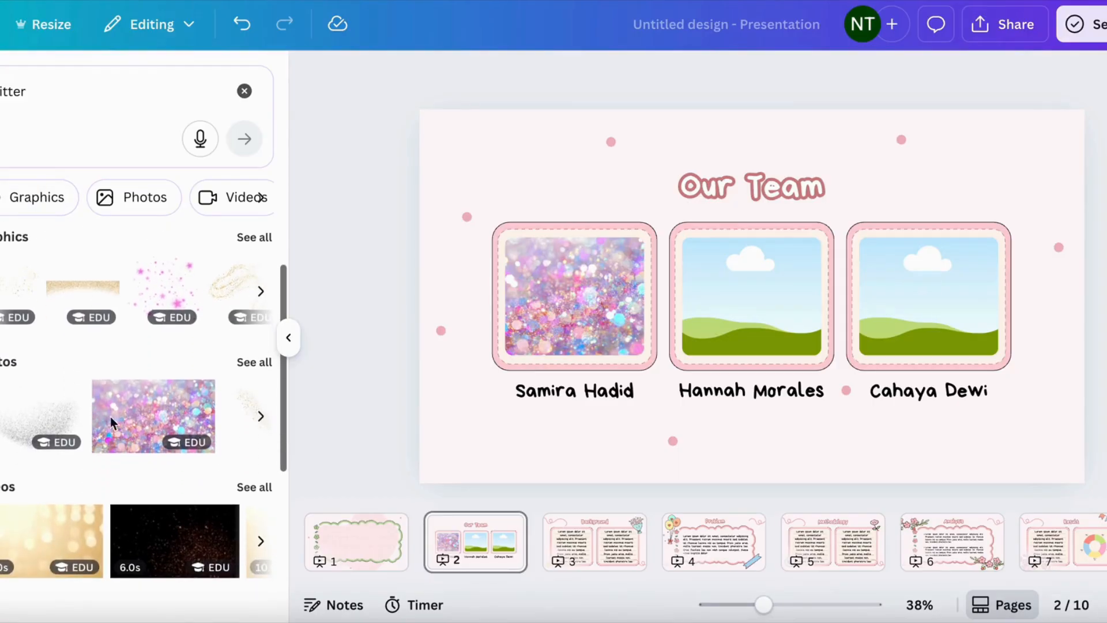
scroll(109, 417, "down", 2)
scroll(33, 540, "up", 3)
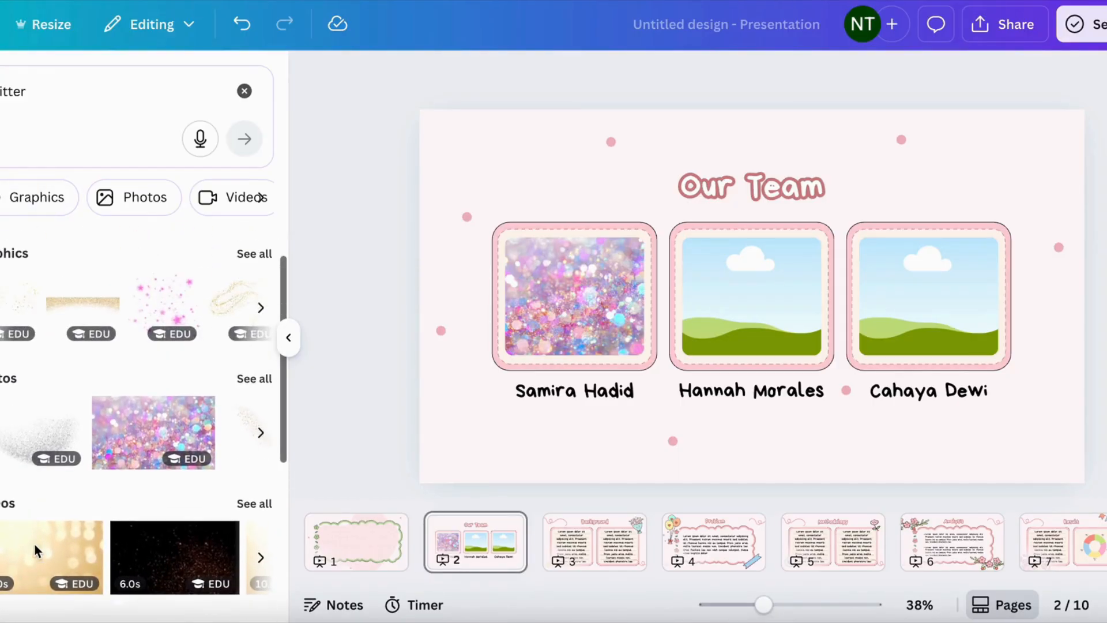
left_click(255, 432)
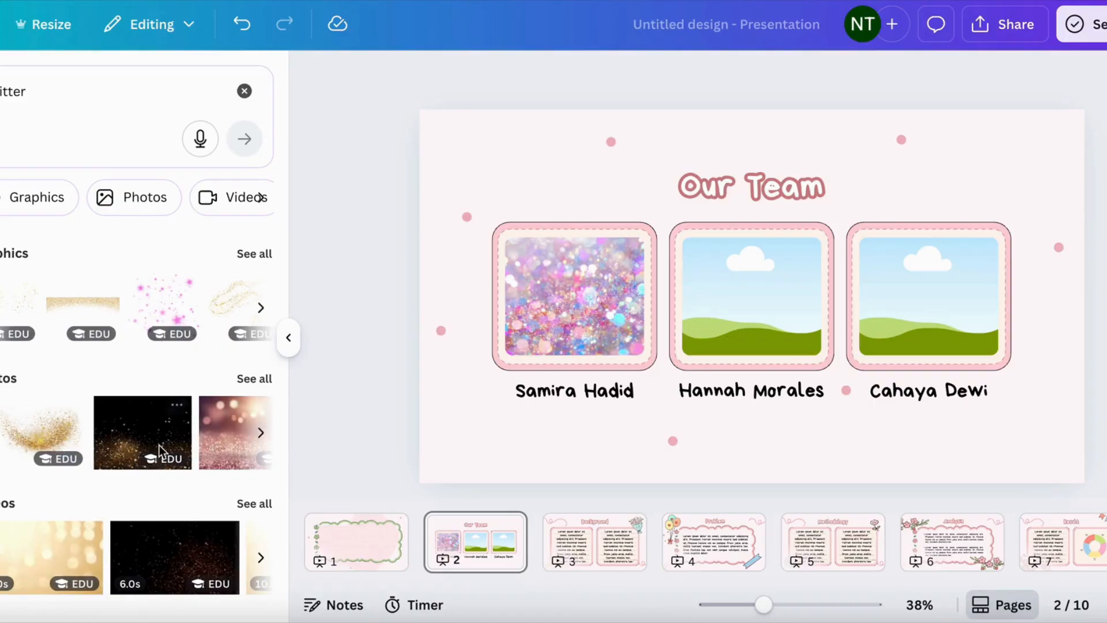
left_click_drag(139, 430, 773, 313)
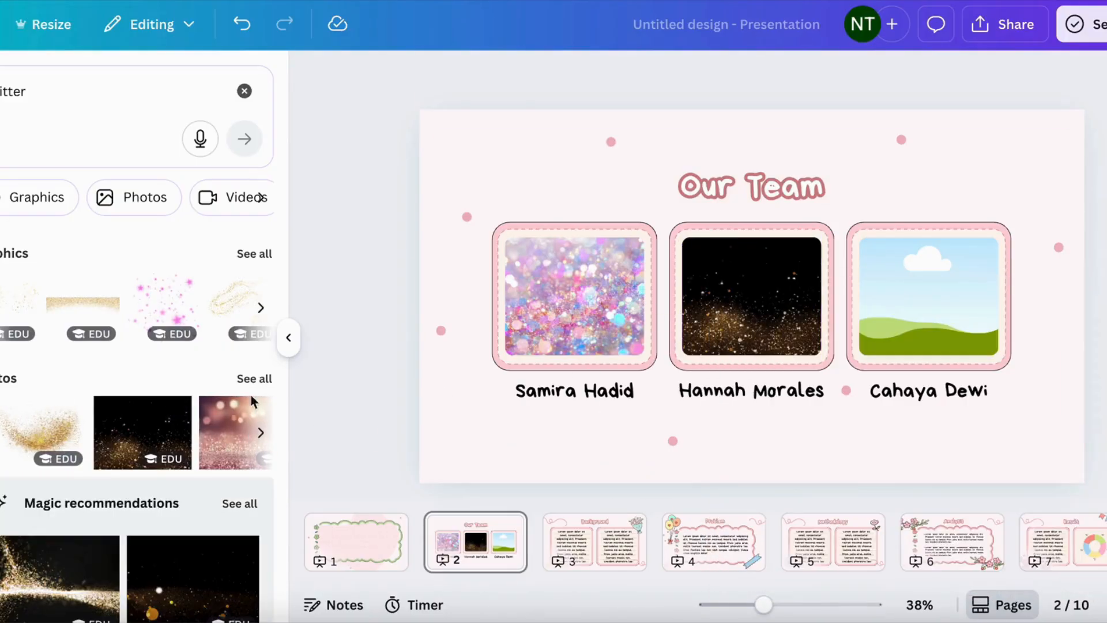
Try gold and purple glitter photos in the third picture frame, and settle on the recommended silvery-blue glitter photo
left_click(263, 429)
left_click_drag(136, 429, 860, 317)
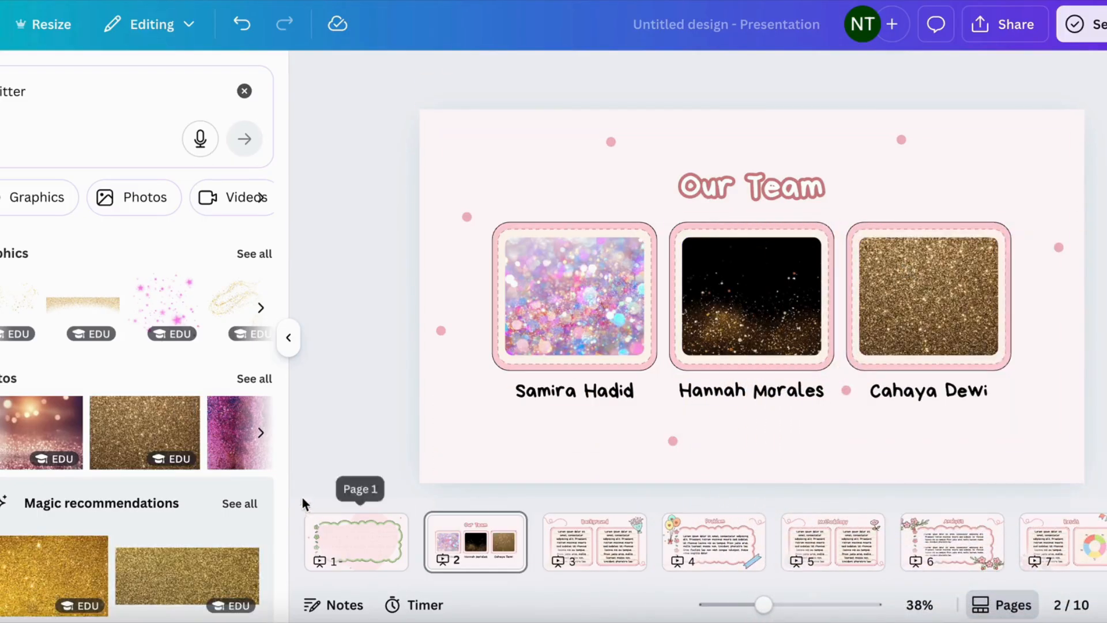
left_click(259, 433)
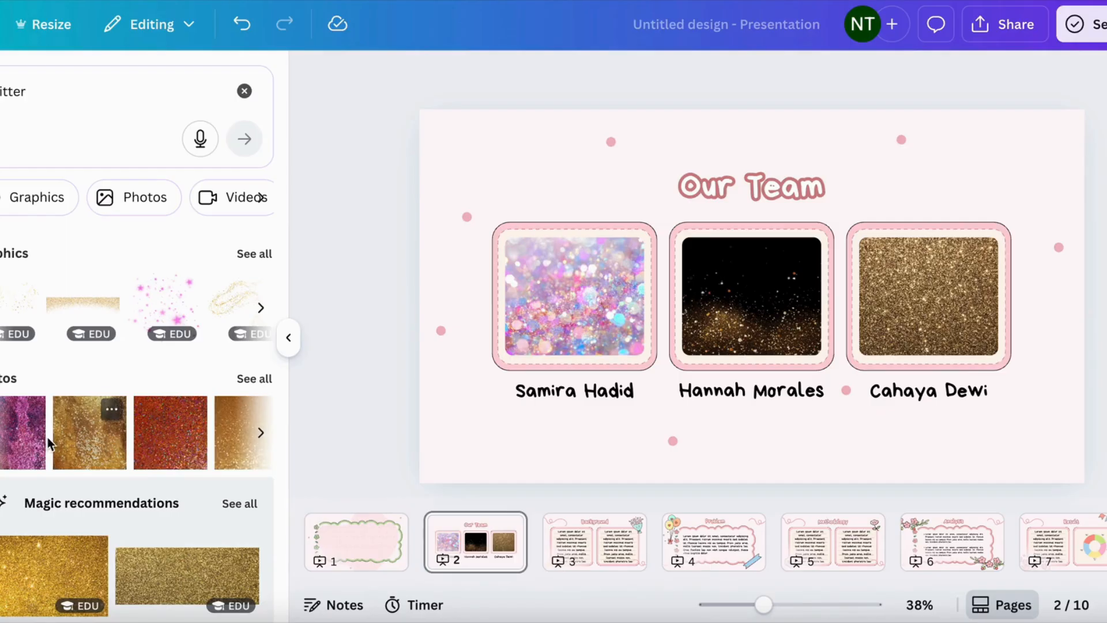
left_click_drag(36, 448, 917, 239)
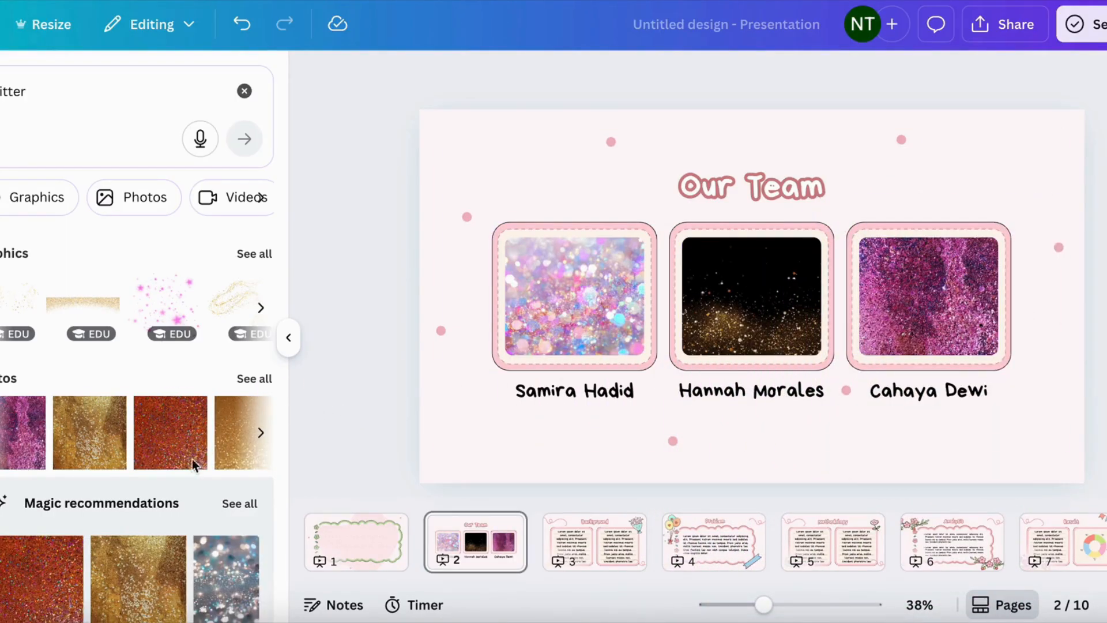
left_click_drag(227, 551, 950, 289)
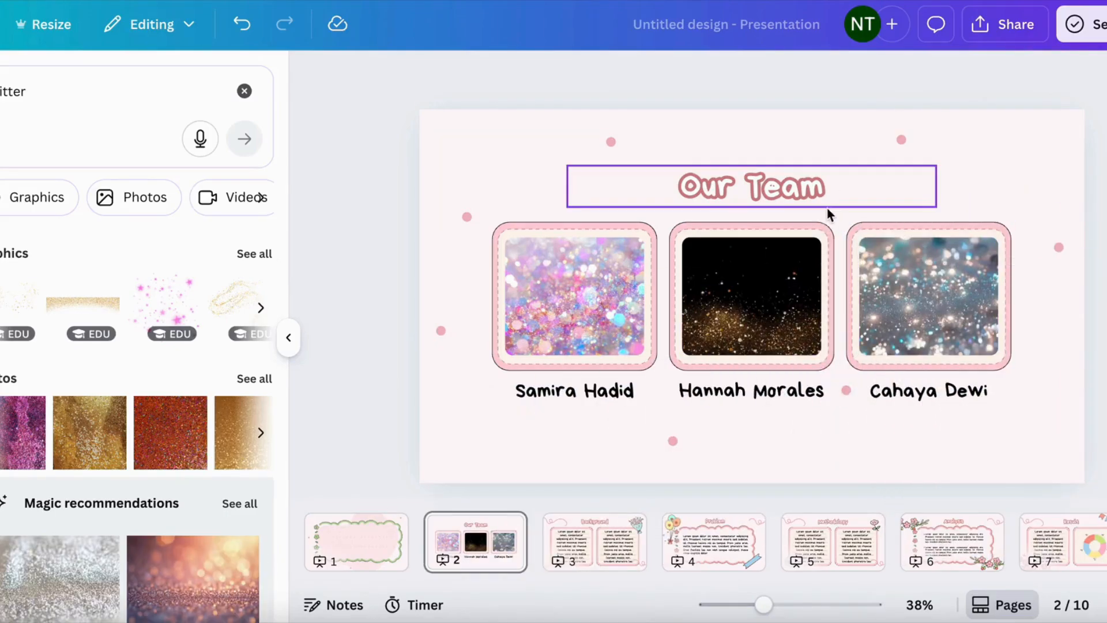
Replace the "Our Team" title on page 2 with "Info"
left_click(792, 183)
double_click(813, 189)
key("BackSpace")
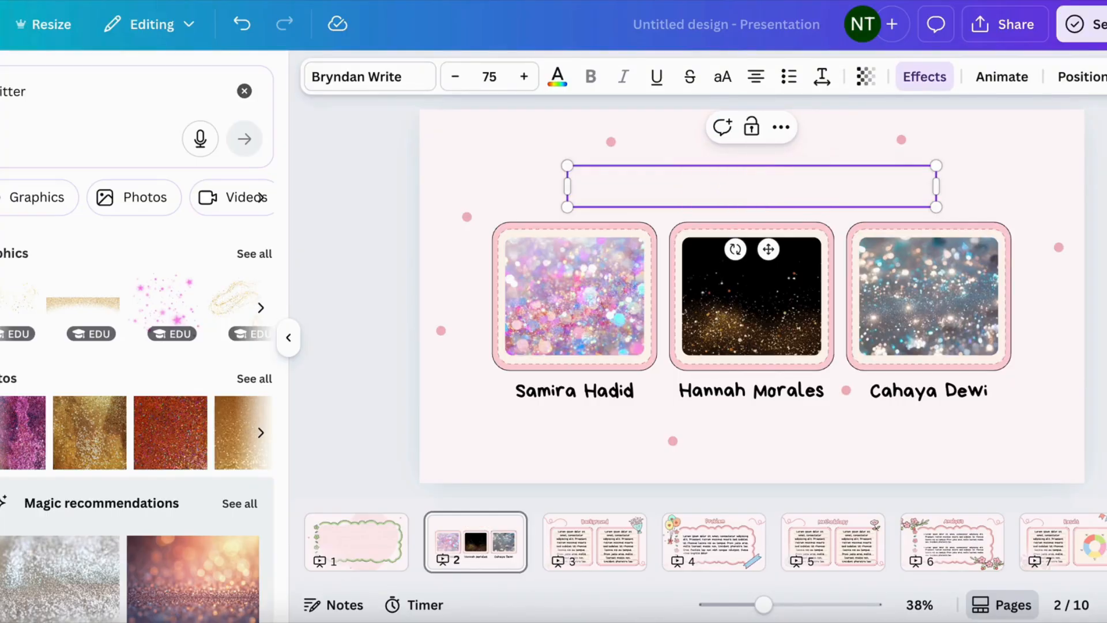
type("P")
key("BackSpace")
type("A")
key("BackSpace")
type("O")
type("nfo")
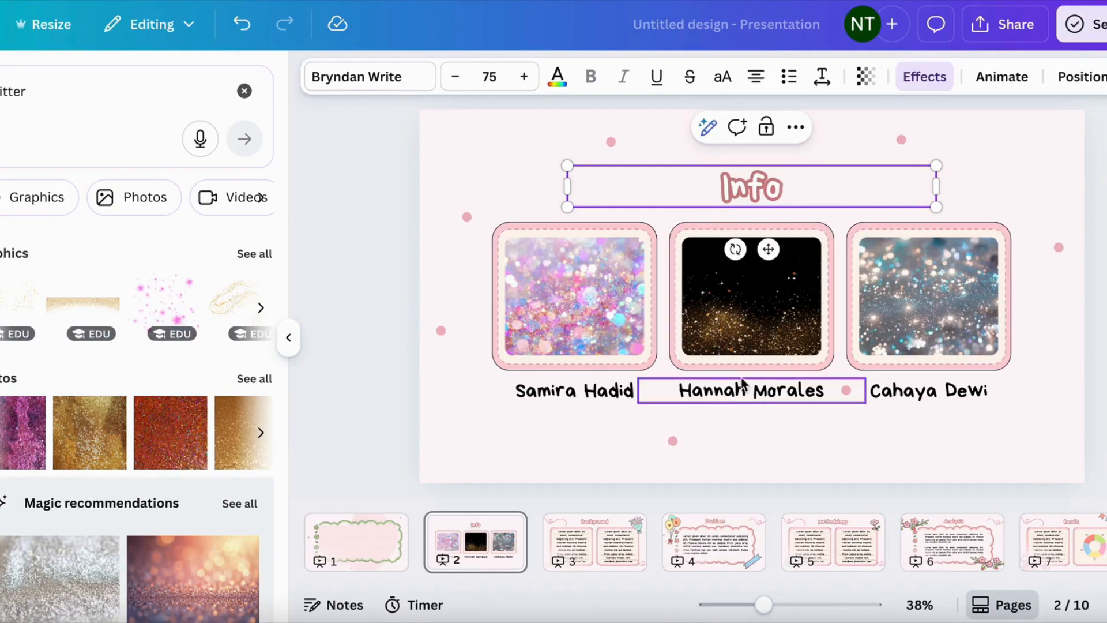
Replace the three name captions below the picture frames with "COMES IN", "ANY" and "COLOR!"
left_click(605, 394)
left_click(605, 394)
key("BackSpace")
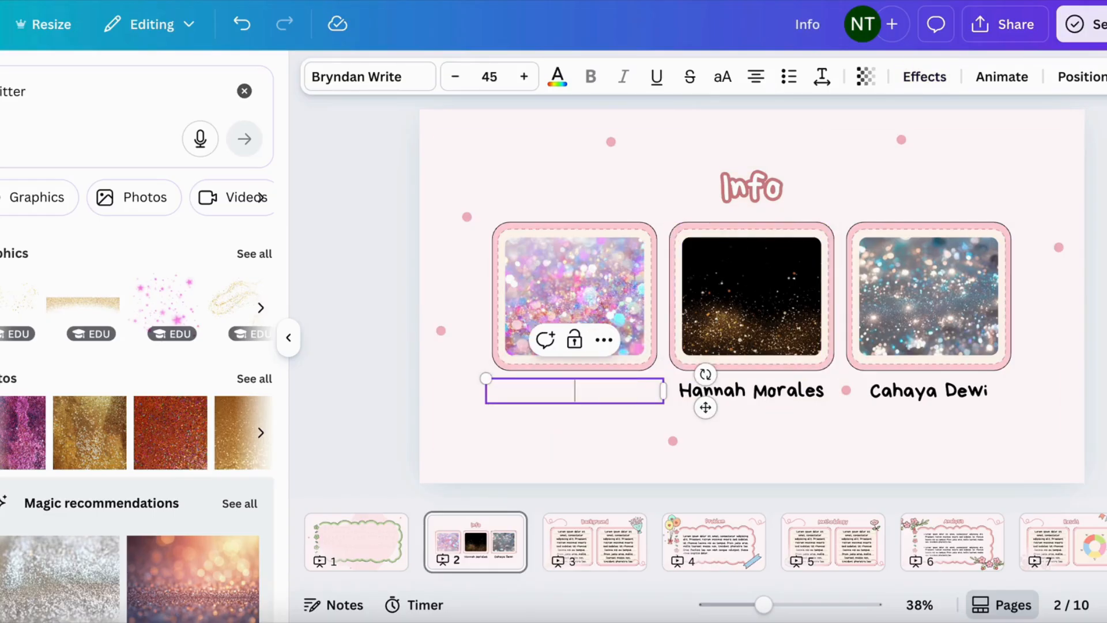
type("COMES IN")
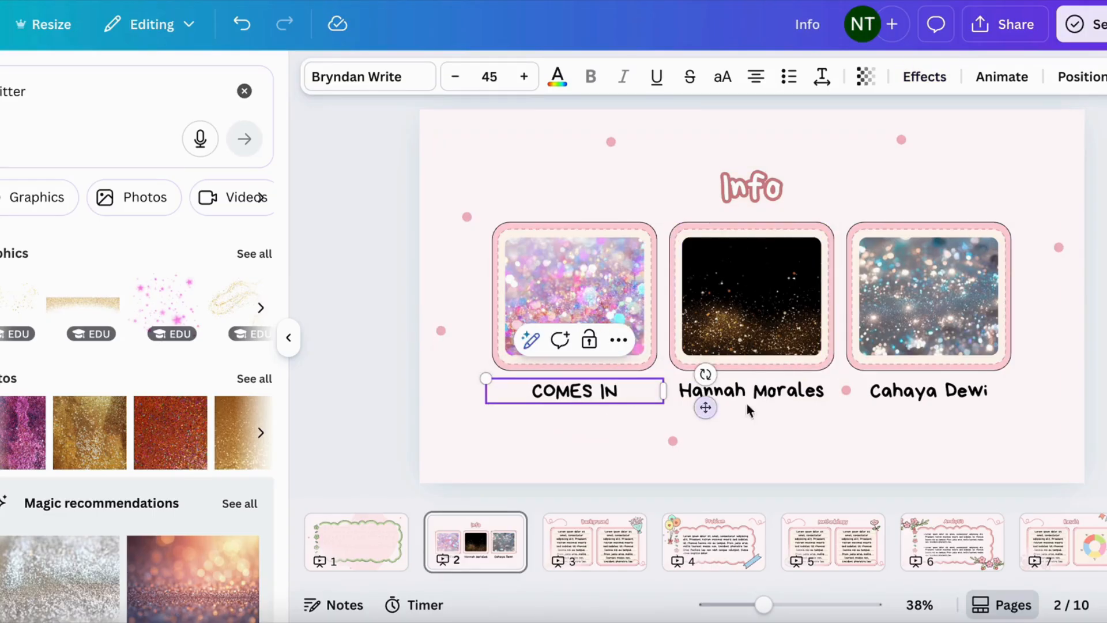
left_click(749, 393)
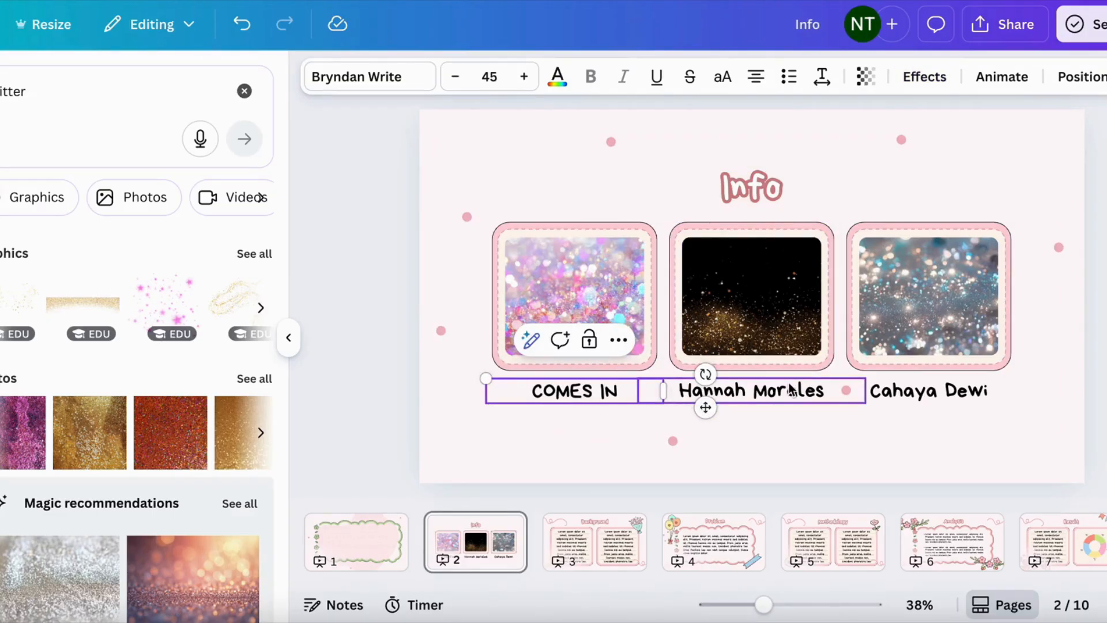
left_click(749, 394)
key("BackSpace")
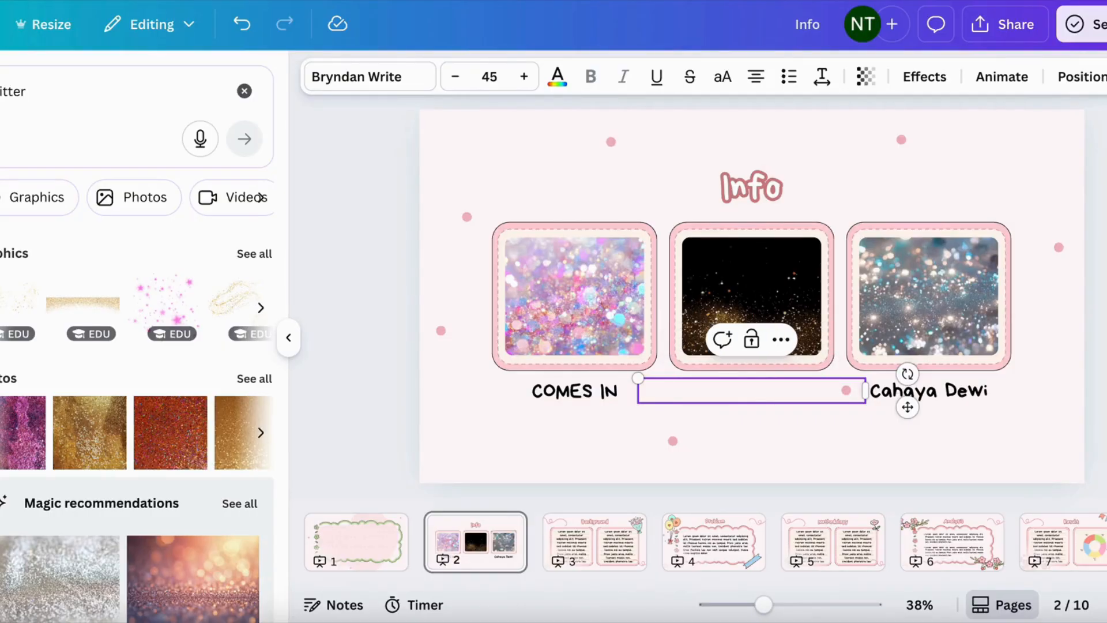
type("ANY")
left_click(983, 396)
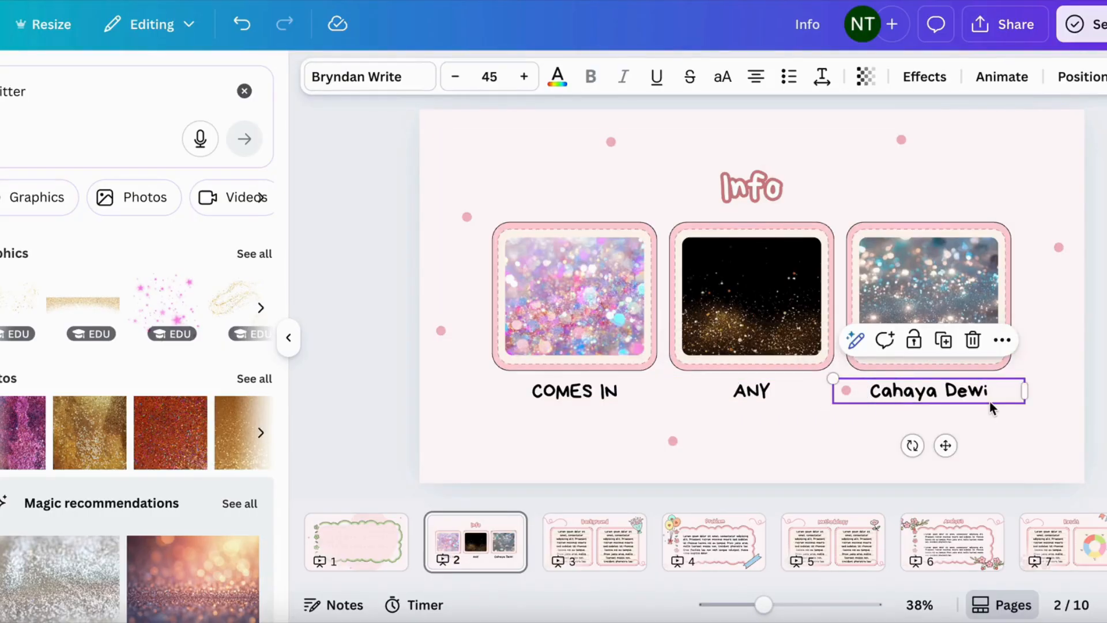
left_click(982, 396)
key("BackSpace")
type("COLOR!")
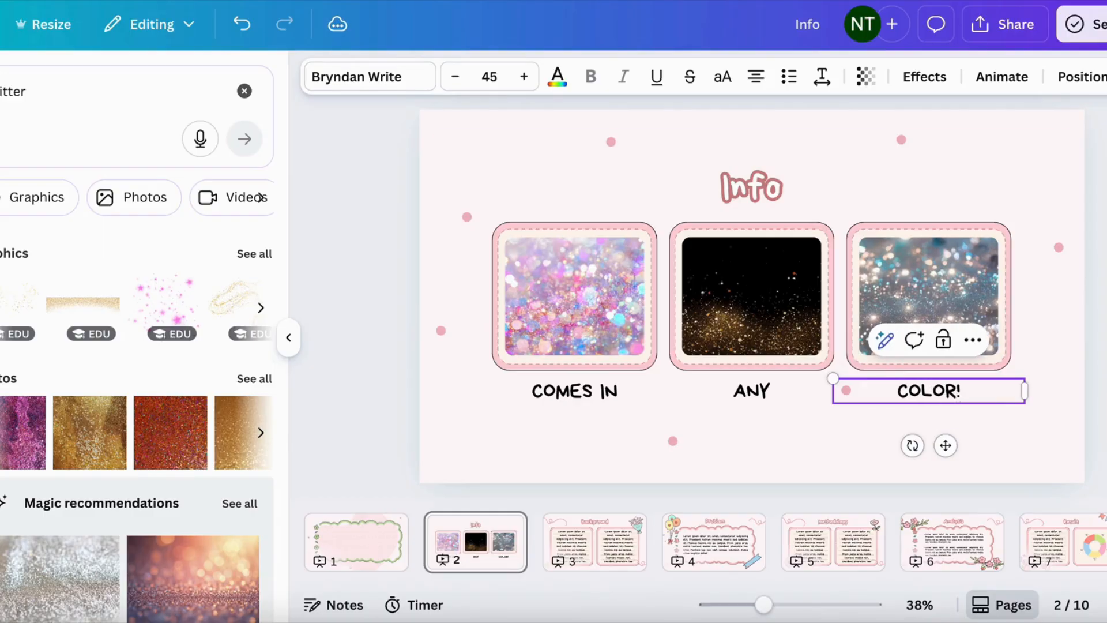
Move the "COMES IN" and "COLOR!" captions beside "ANY" to form one line centered below the frames
left_click(865, 441)
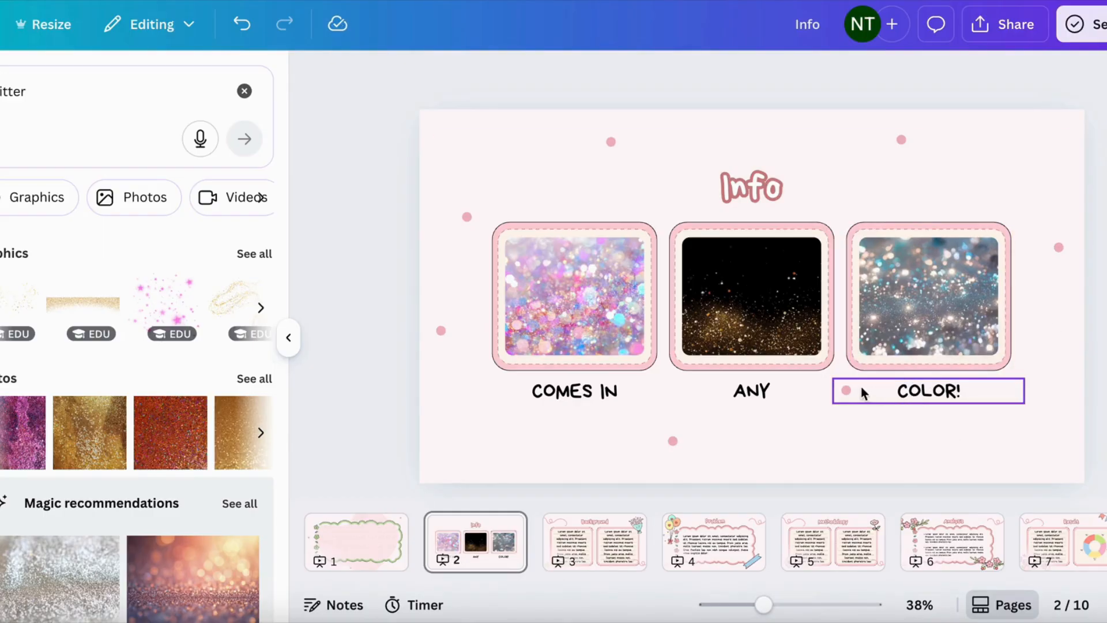
left_click_drag(589, 391, 697, 390)
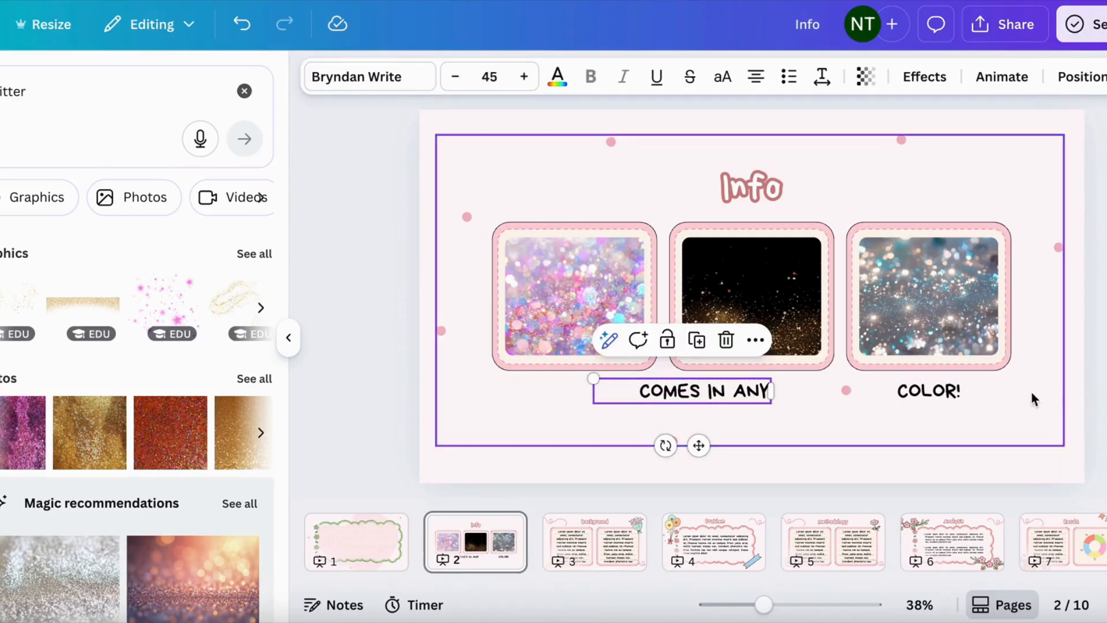
left_click_drag(953, 391, 832, 390)
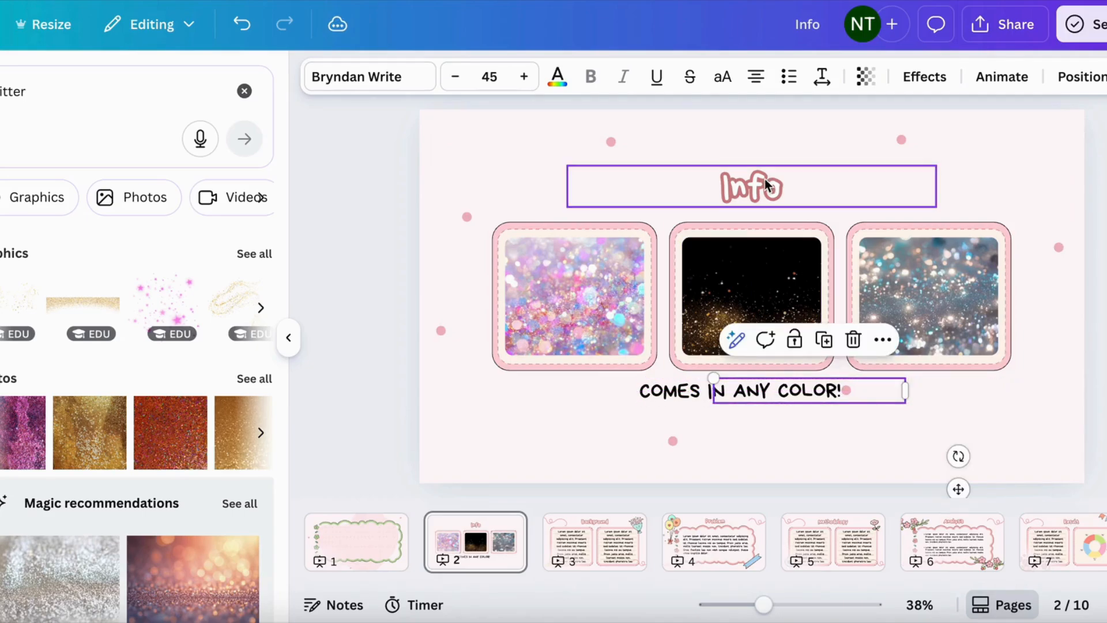
Change the page 2 title to "pictures"
left_click(765, 178)
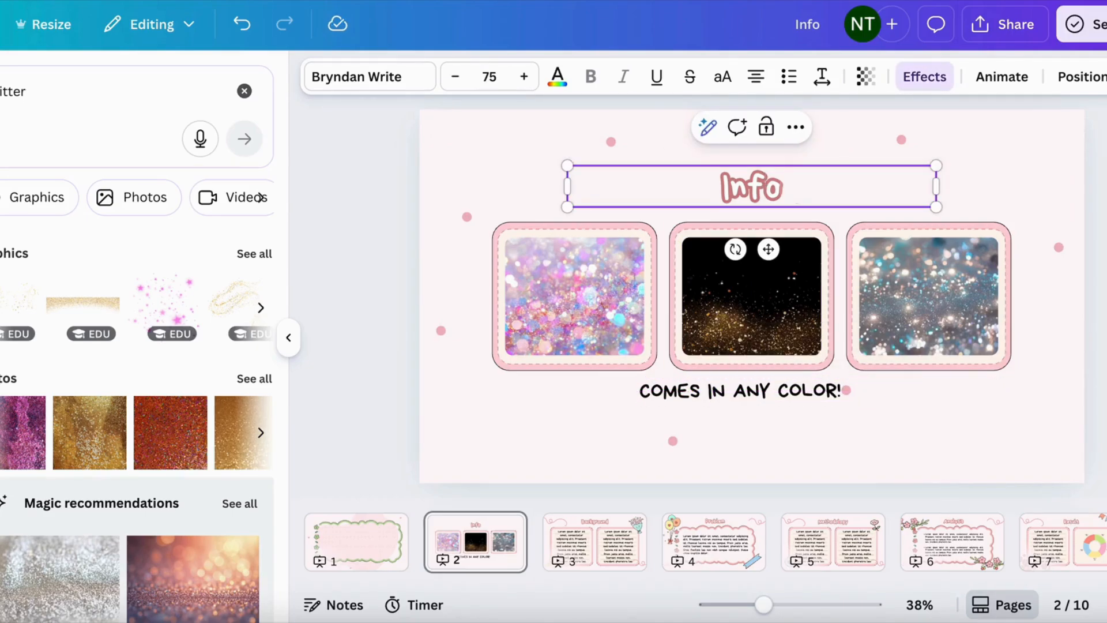
type("P")
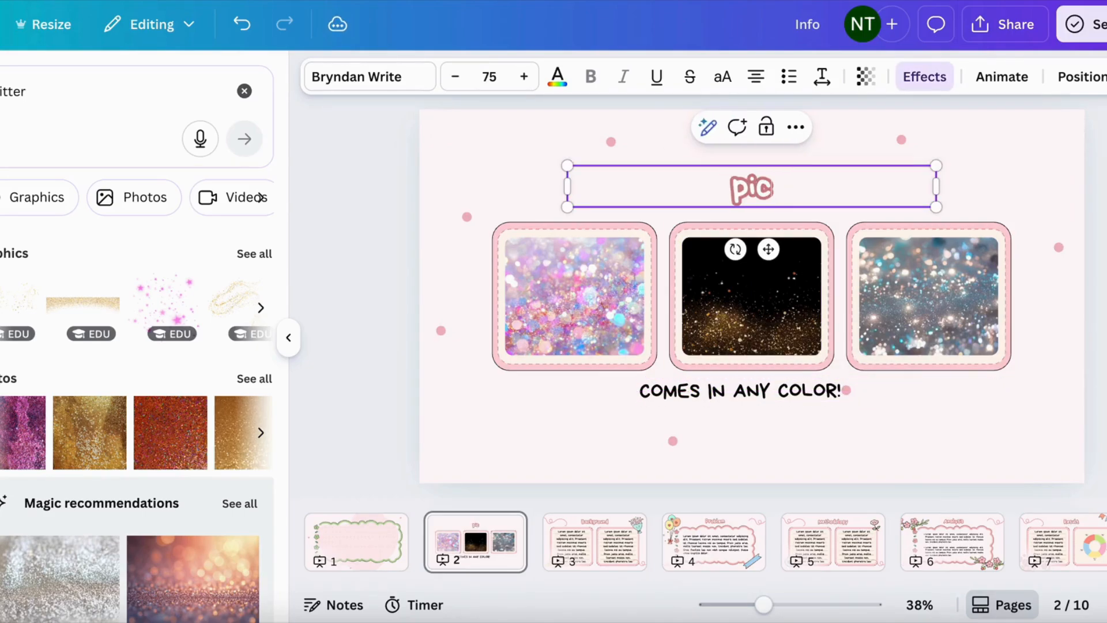
type("ictures")
Remove all three caption texts below the picture frames from page 2
left_click(830, 398)
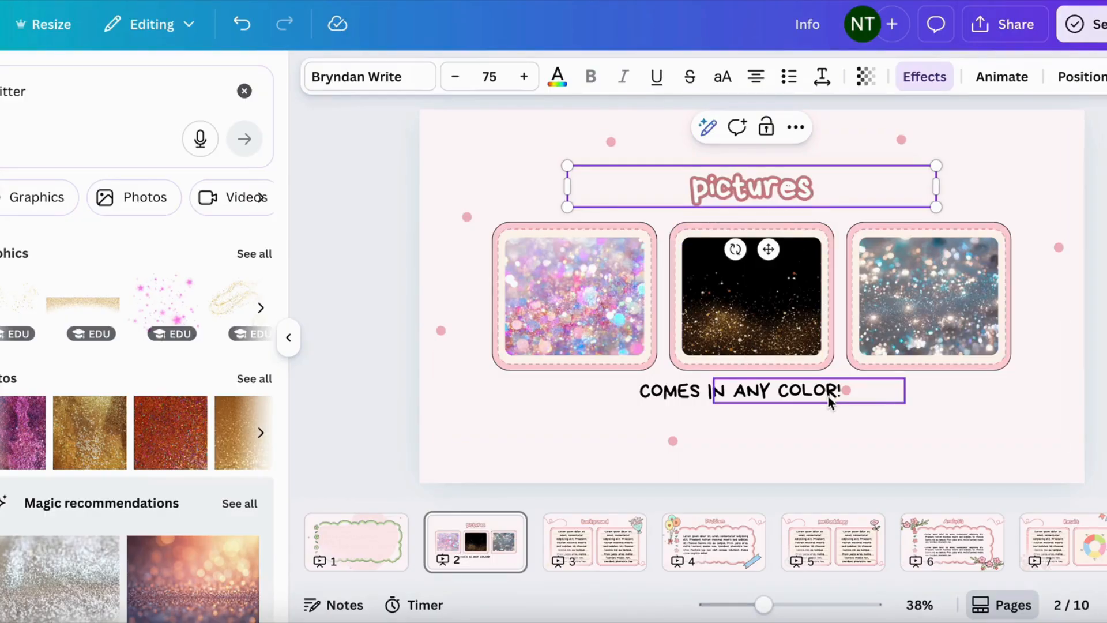
left_click(830, 400)
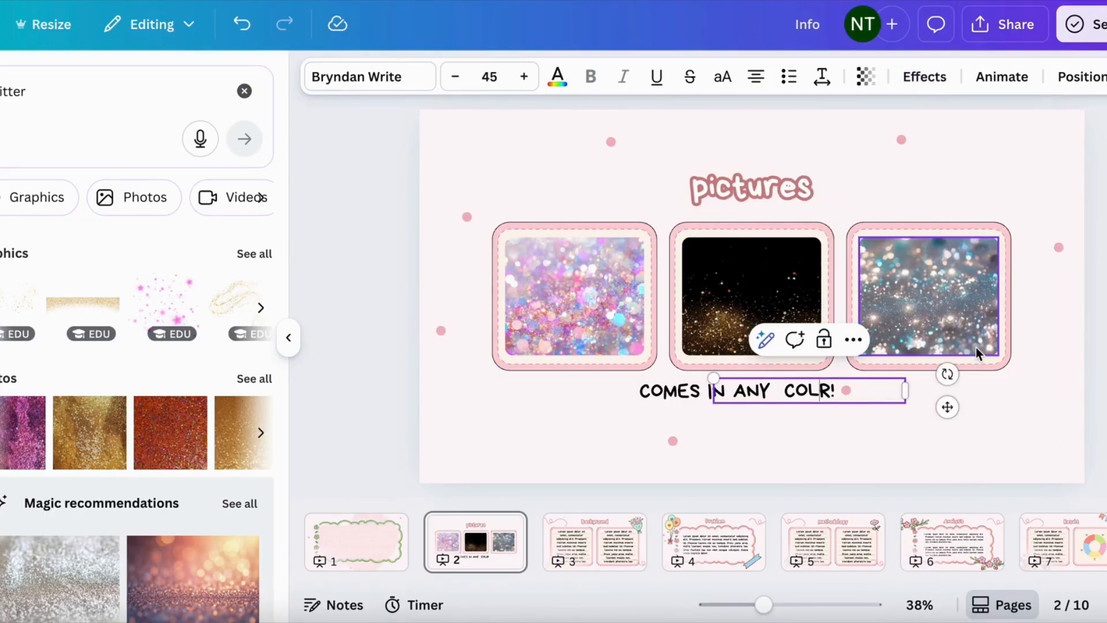
left_click(800, 419)
left_click(823, 408)
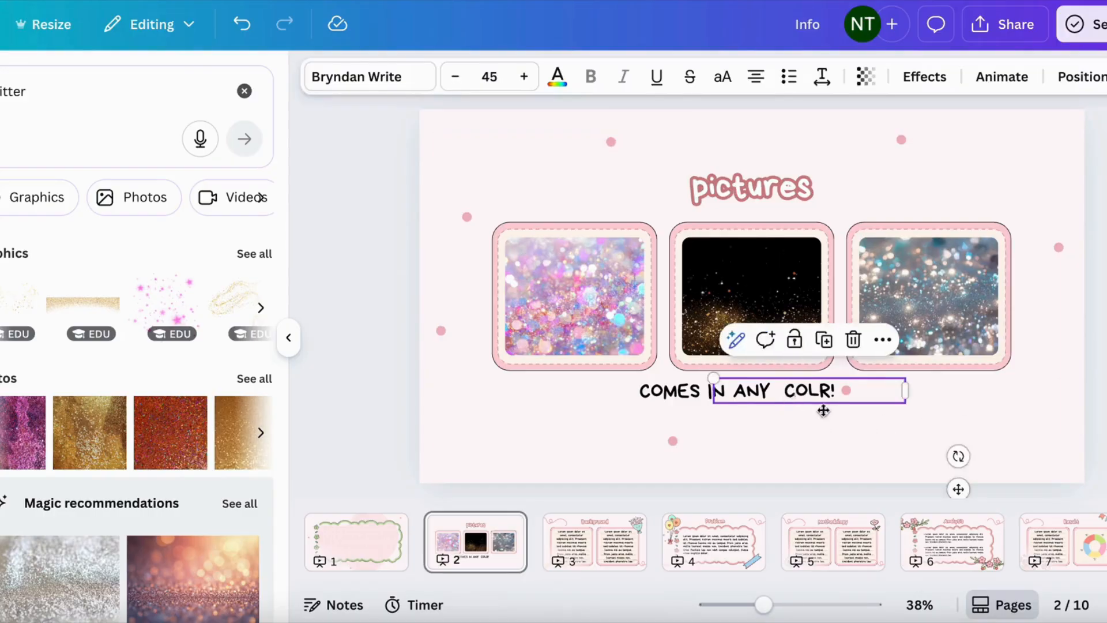
key("Delete")
left_click_drag(656, 397, 295, 351)
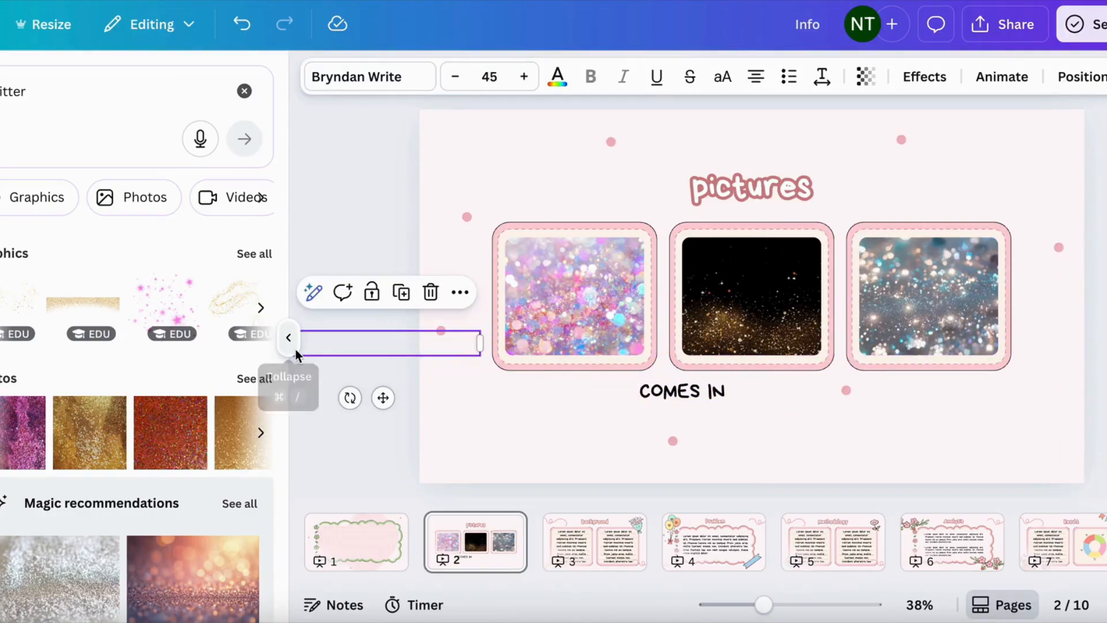
left_click_drag(671, 398, 406, 281)
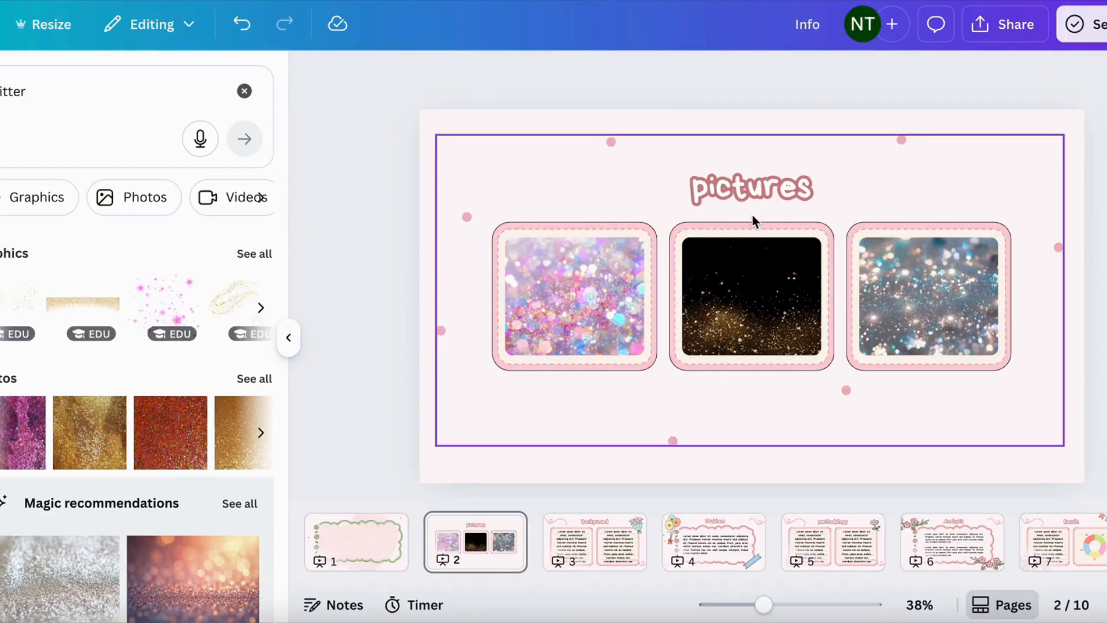
Delete the "pictures" title from page 2
left_click(755, 187)
key("Delete")
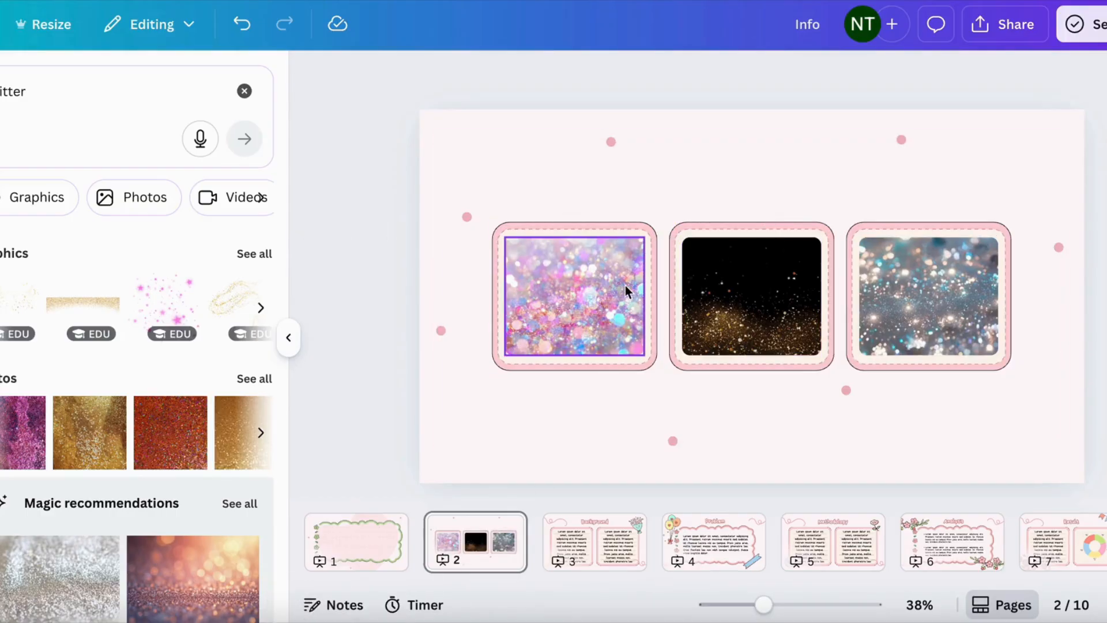
left_click(637, 286)
mouse_move(637, 286)
left_mouse_down()
mouse_move(620, 331)
mouse_move(672, 286)
mouse_move(643, 286)
left_mouse_up()
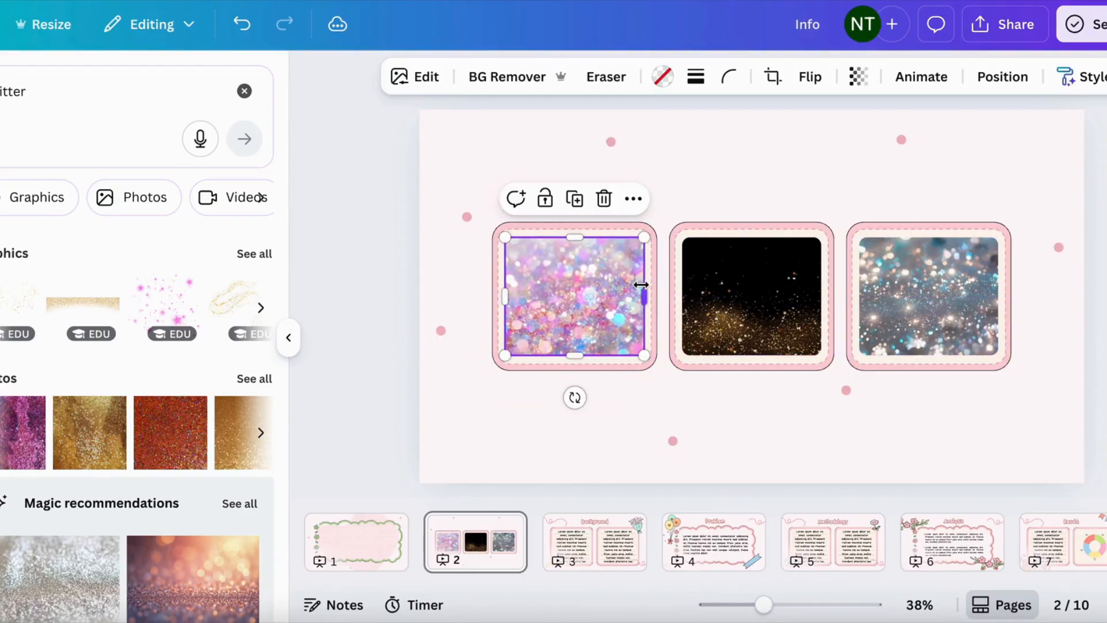
left_click(1102, 269)
left_click(743, 297)
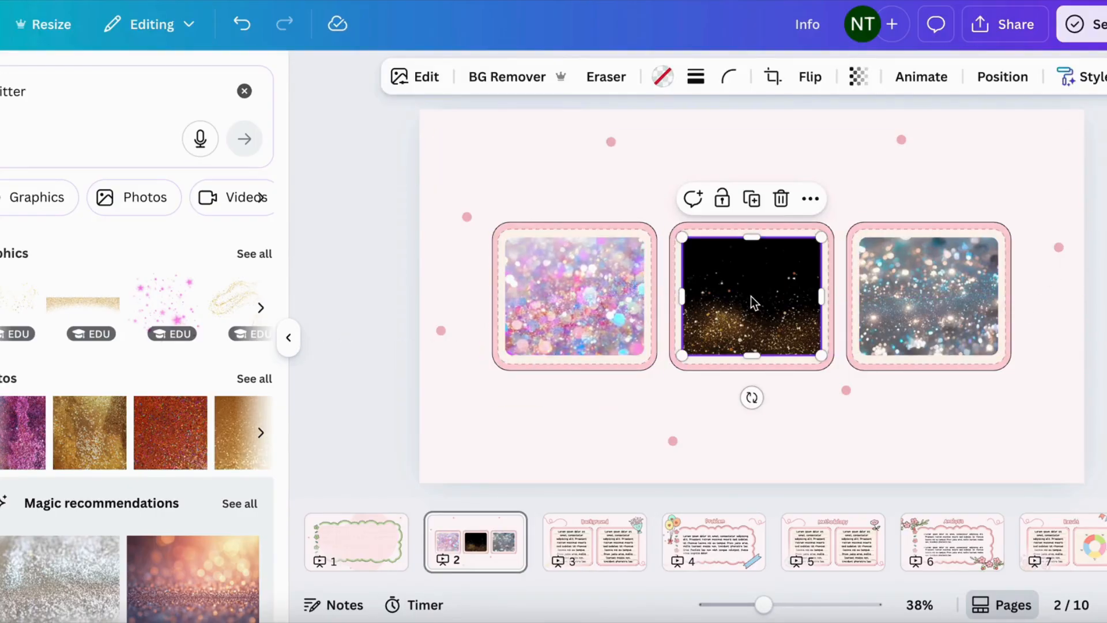
key("Delete")
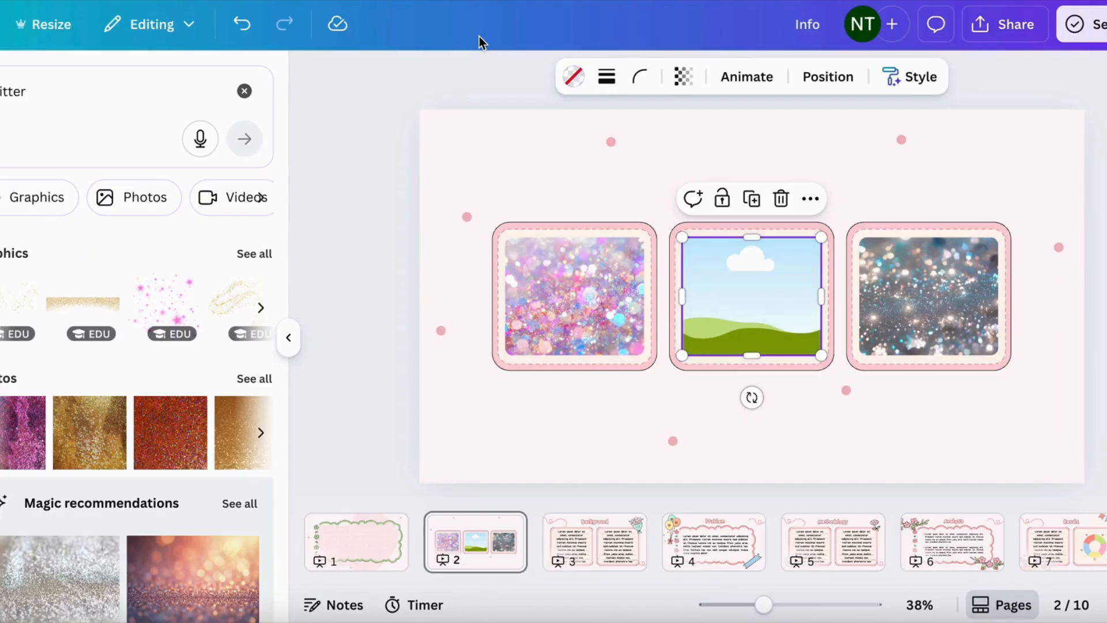
key("ctrl+z")
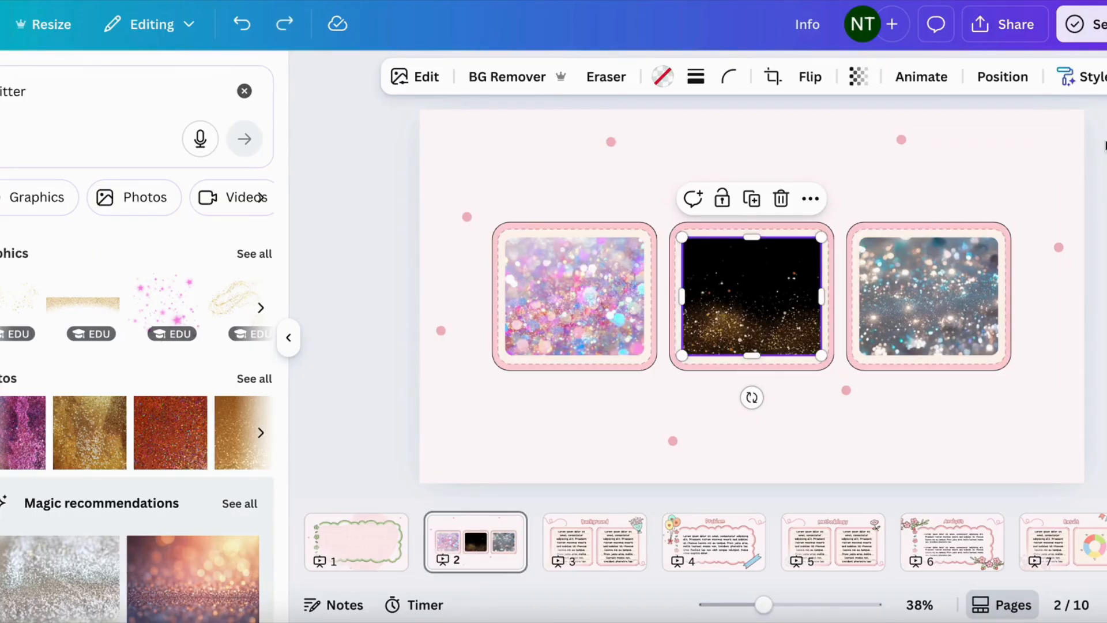
key("Escape")
Move the three picture frames with their glitter photos into a side-by-side row along the upper right of page 2
left_click(941, 234)
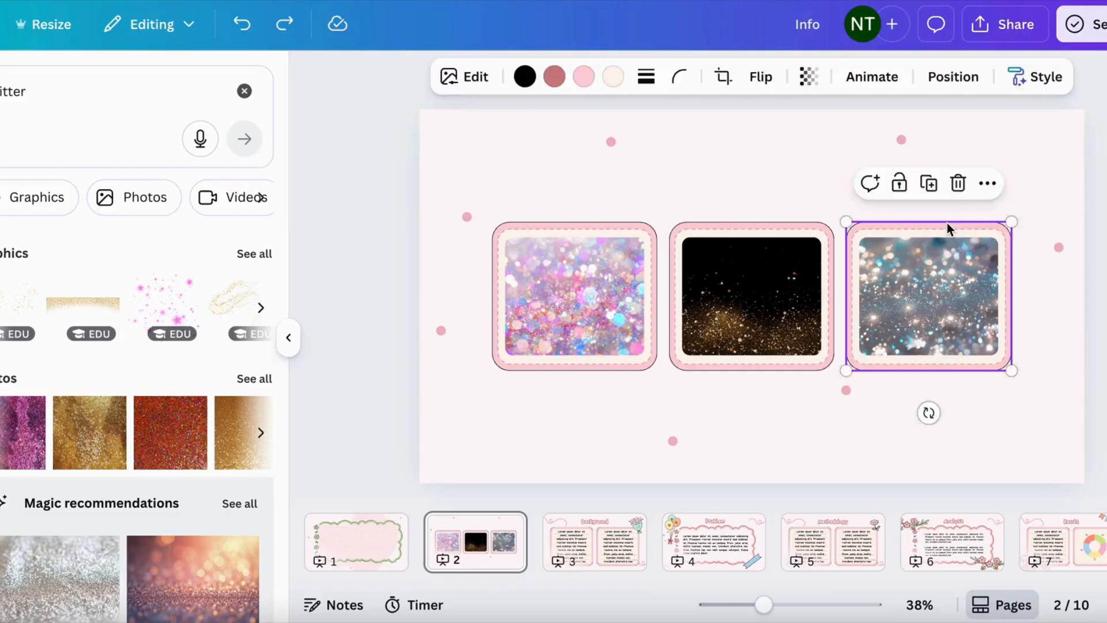
left_click_drag(943, 227, 1006, 123)
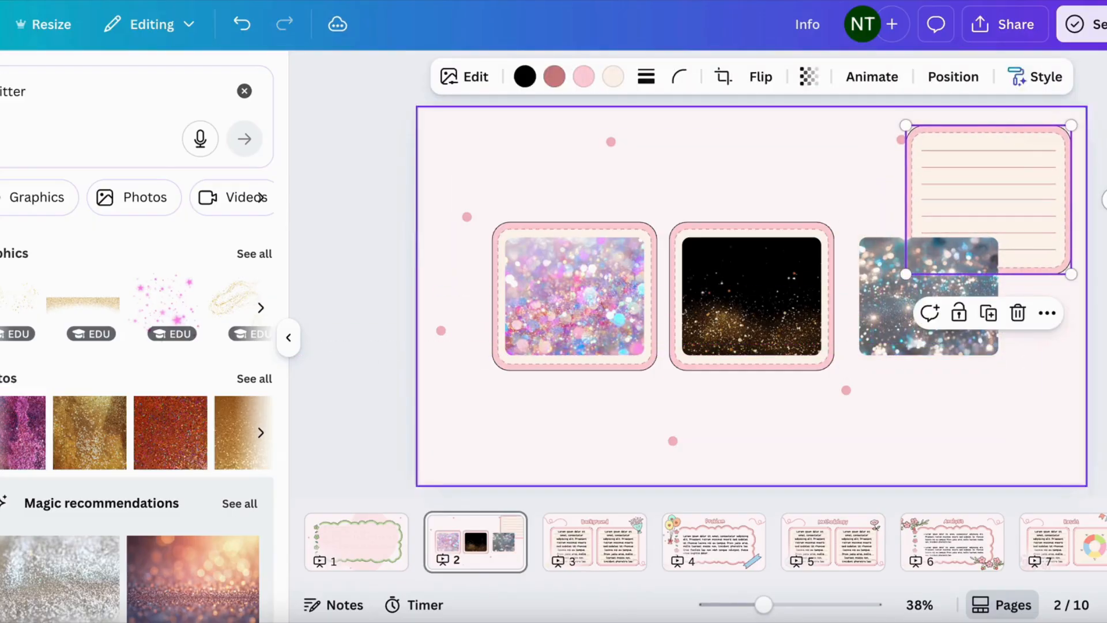
left_click(1095, 239)
left_click_drag(977, 261, 1008, 192)
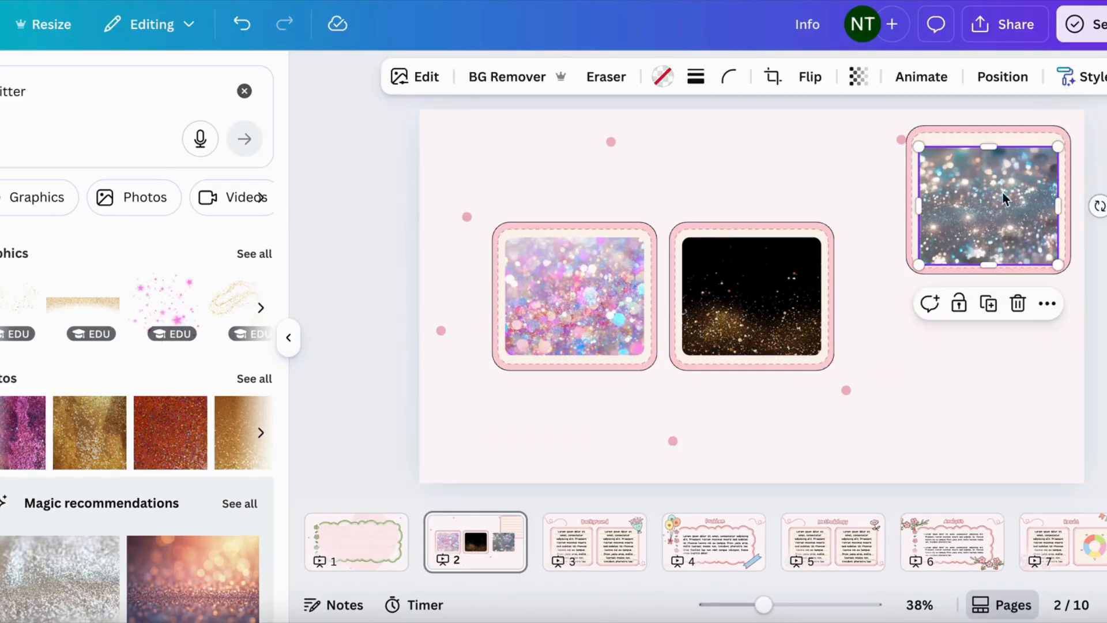
left_click(781, 320)
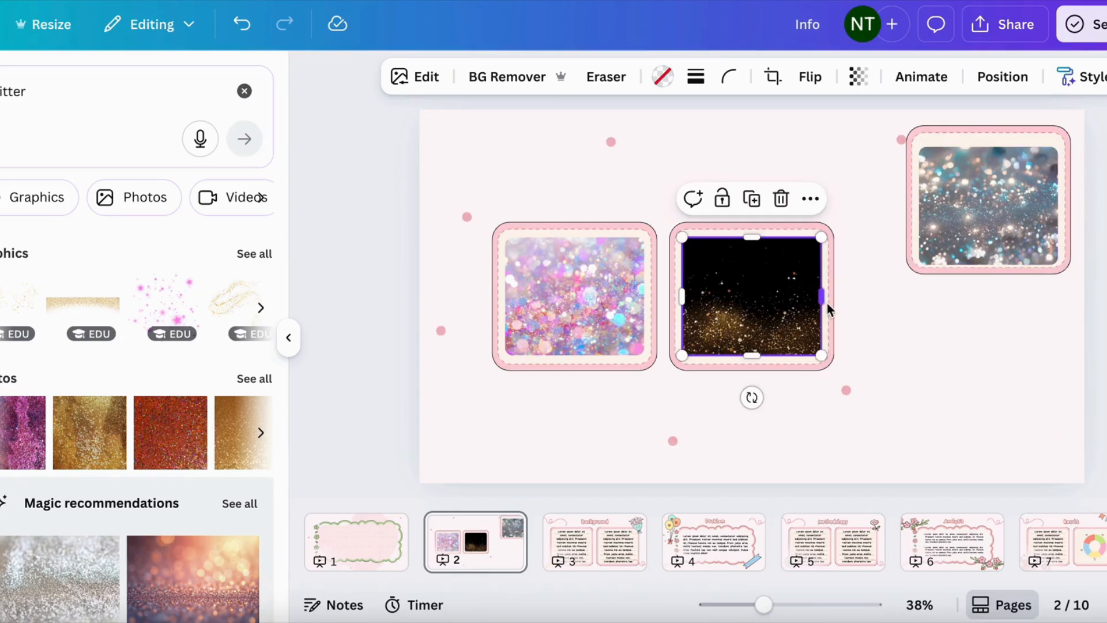
left_click_drag(832, 308, 904, 203)
left_click(761, 311)
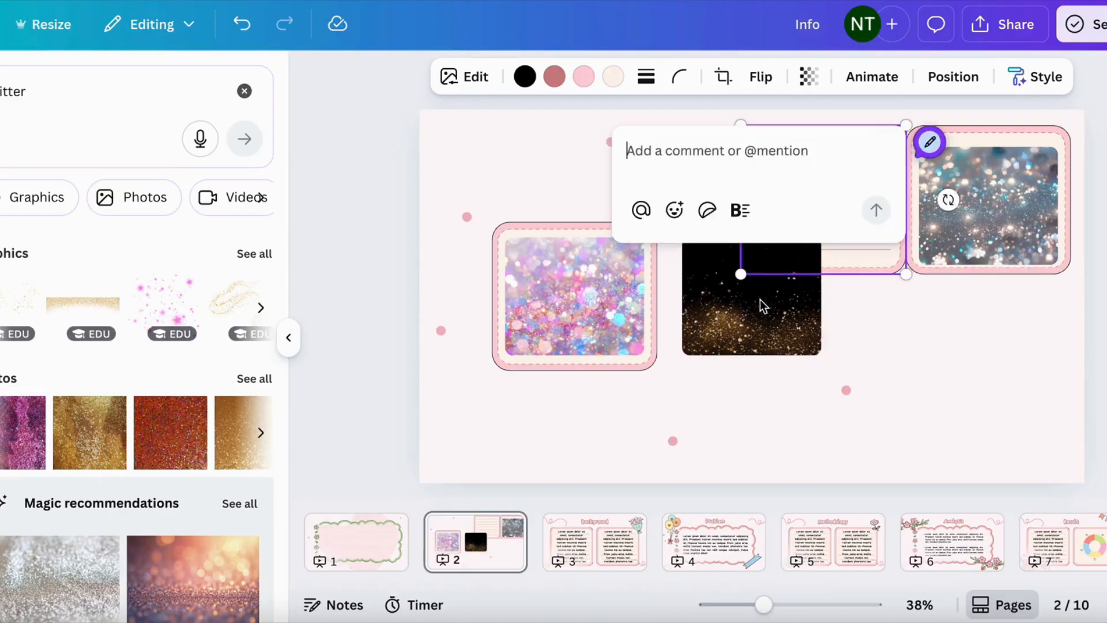
left_click(726, 321)
left_click_drag(724, 322, 800, 222)
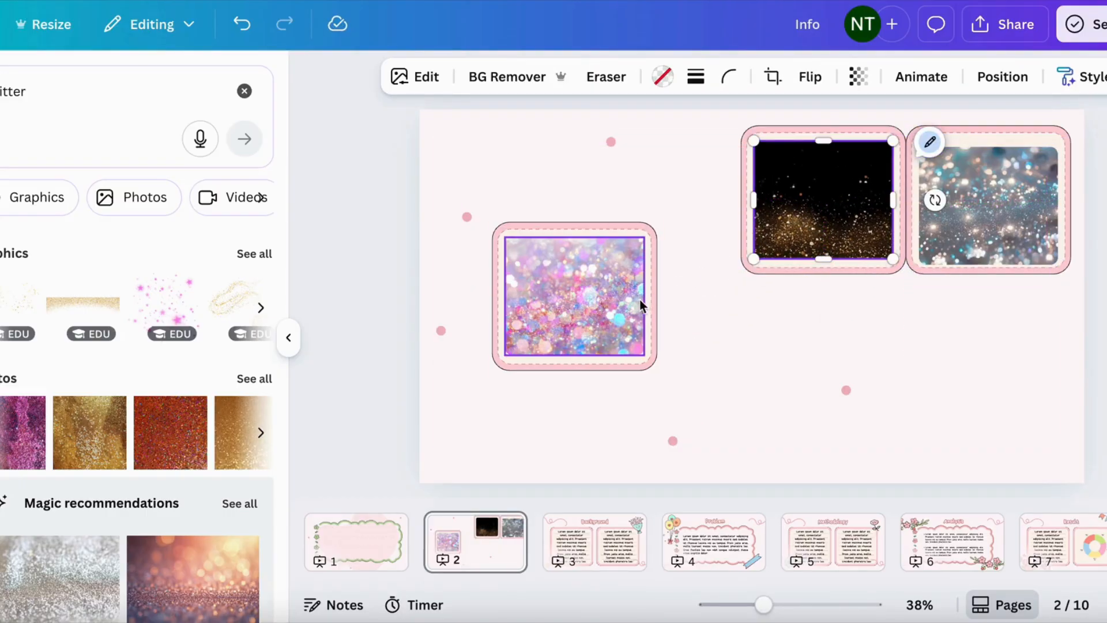
left_click_drag(641, 305, 731, 205)
left_click_drag(615, 295, 686, 215)
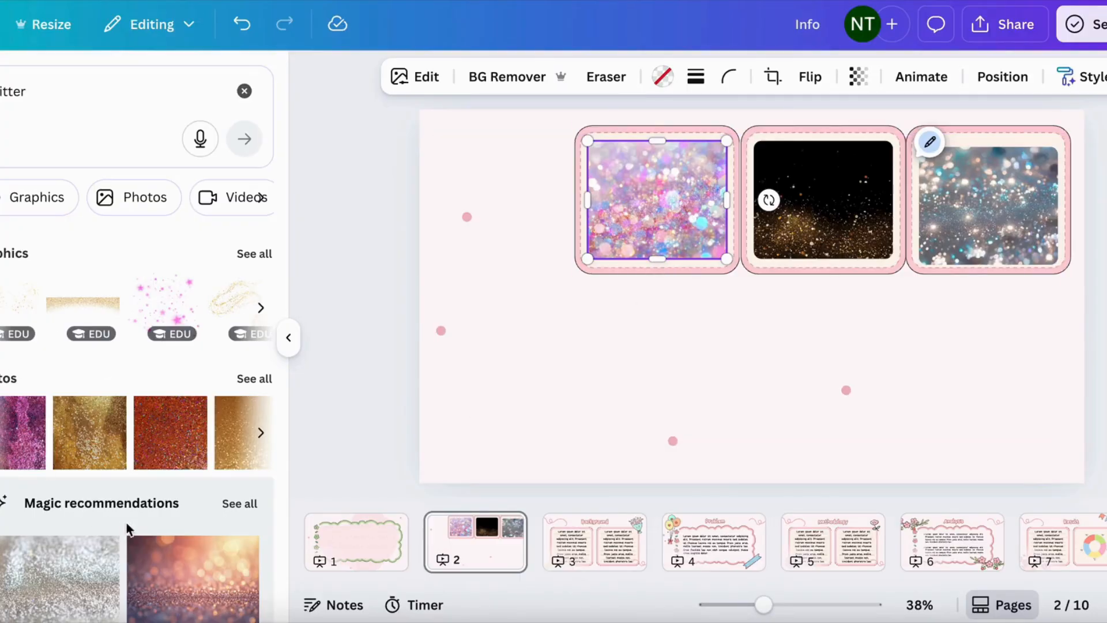
Search for "strawberry" and replace the three glitter photos with the pink strawberry, two red strawberries and strawberry basket graphics
left_click(244, 90)
left_click(175, 106)
type("str")
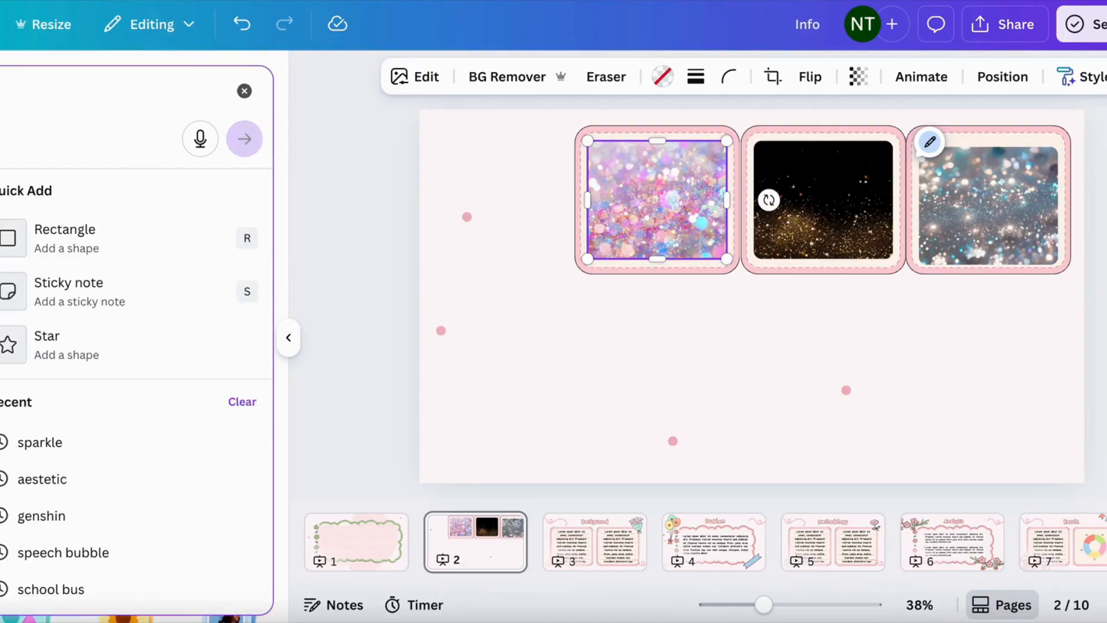
type("awberry")
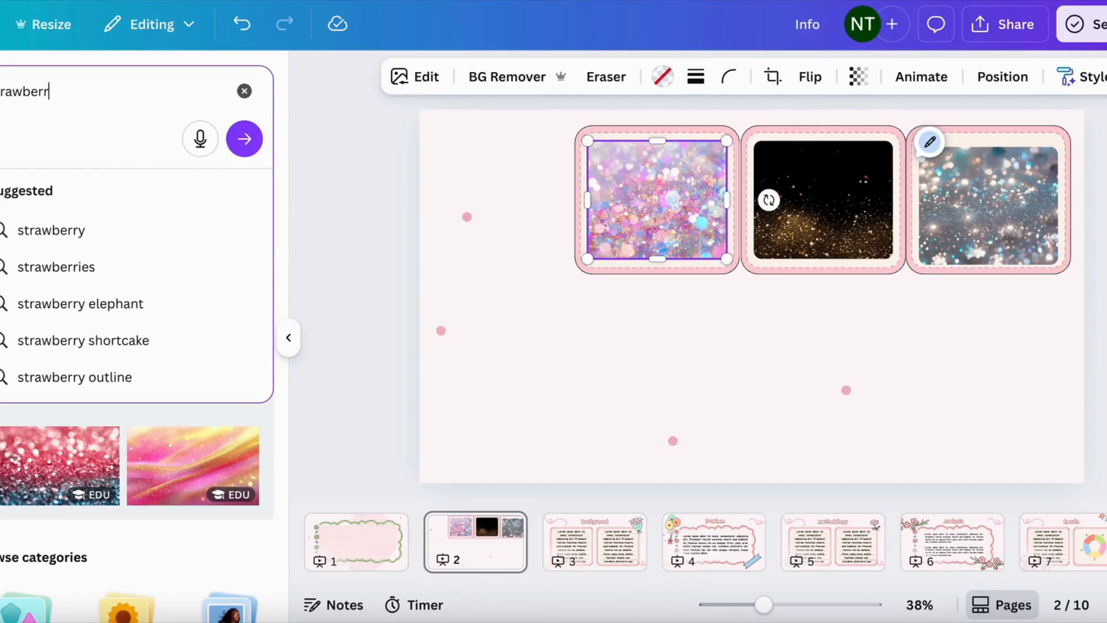
key("Return")
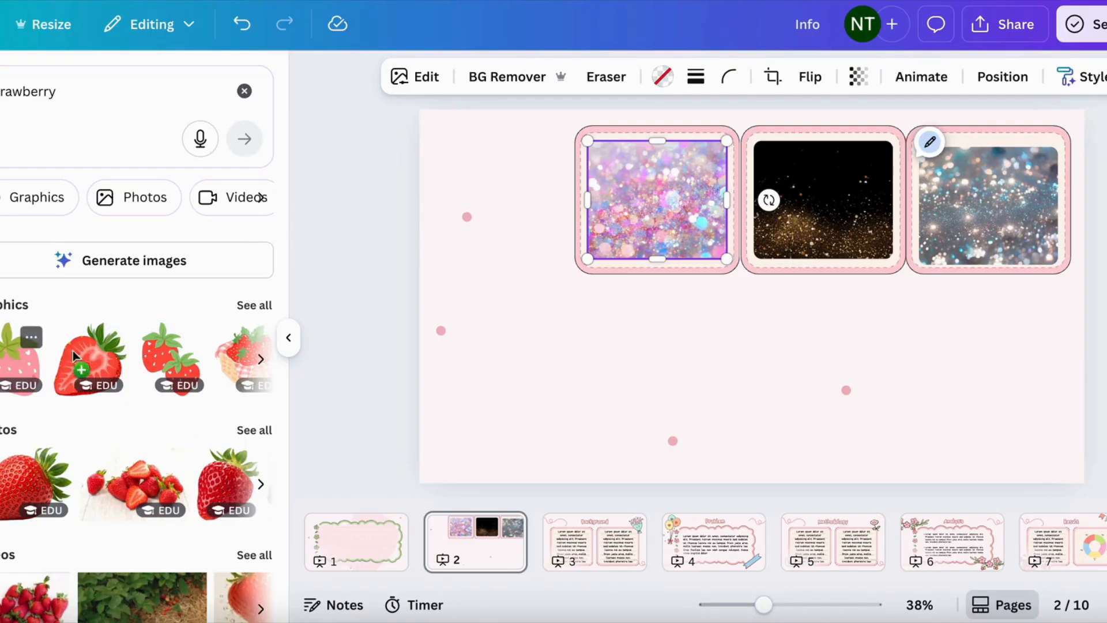
left_click_drag(23, 360, 627, 192)
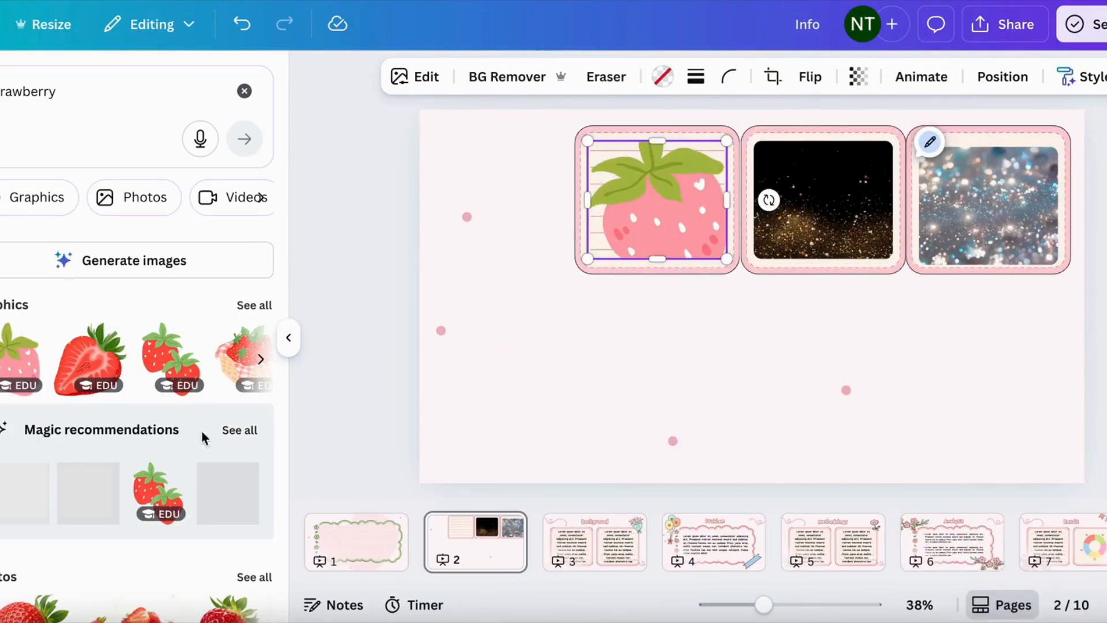
left_click_drag(144, 353, 790, 170)
scroll(95, 432, "down", 2)
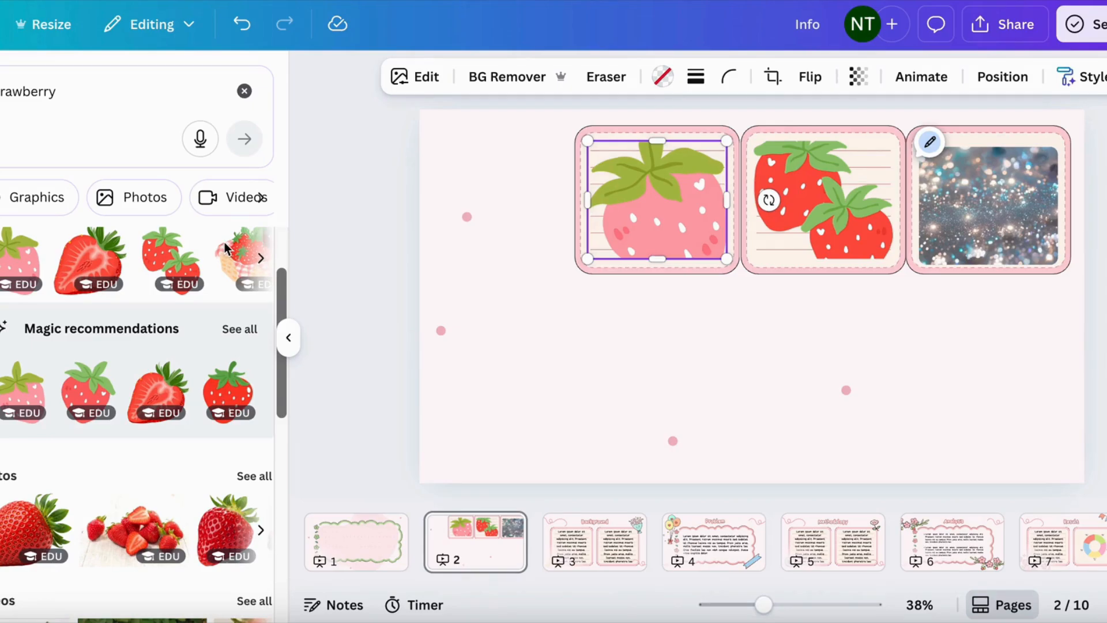
left_click_drag(223, 242, 968, 190)
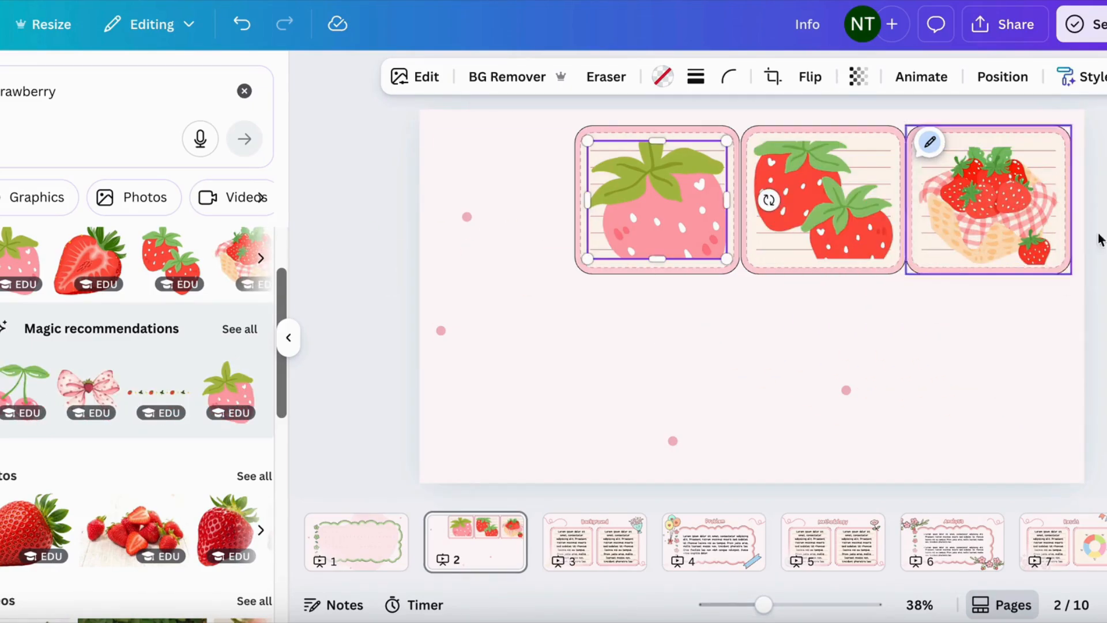
Move the basket frame to the page's lower-right corner and the two-strawberry frame to its lower left, each with its graphic
left_click_drag(974, 147, 945, 325)
left_click_drag(988, 190, 964, 381)
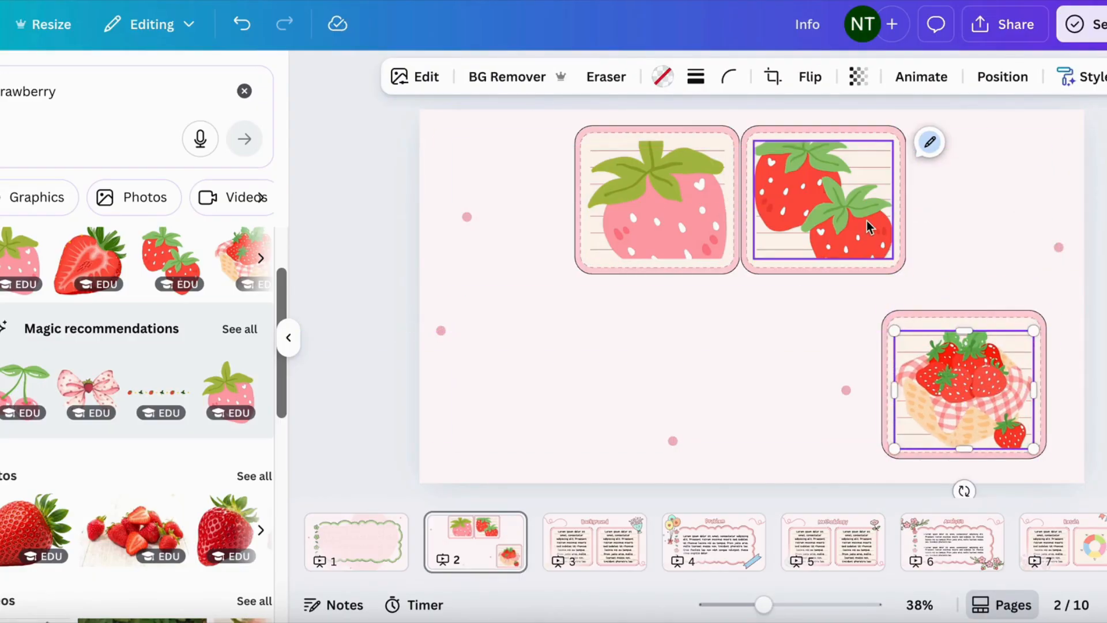
left_click_drag(868, 226, 848, 480)
left_click(864, 223)
left_click_drag(864, 222, 617, 397)
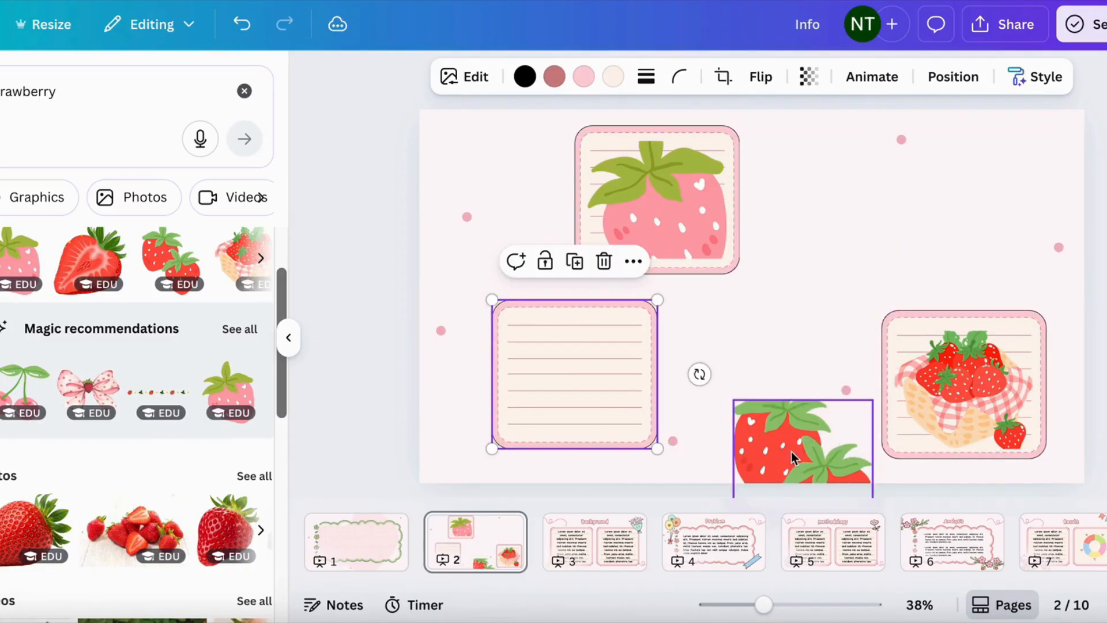
left_click_drag(791, 451, 559, 374)
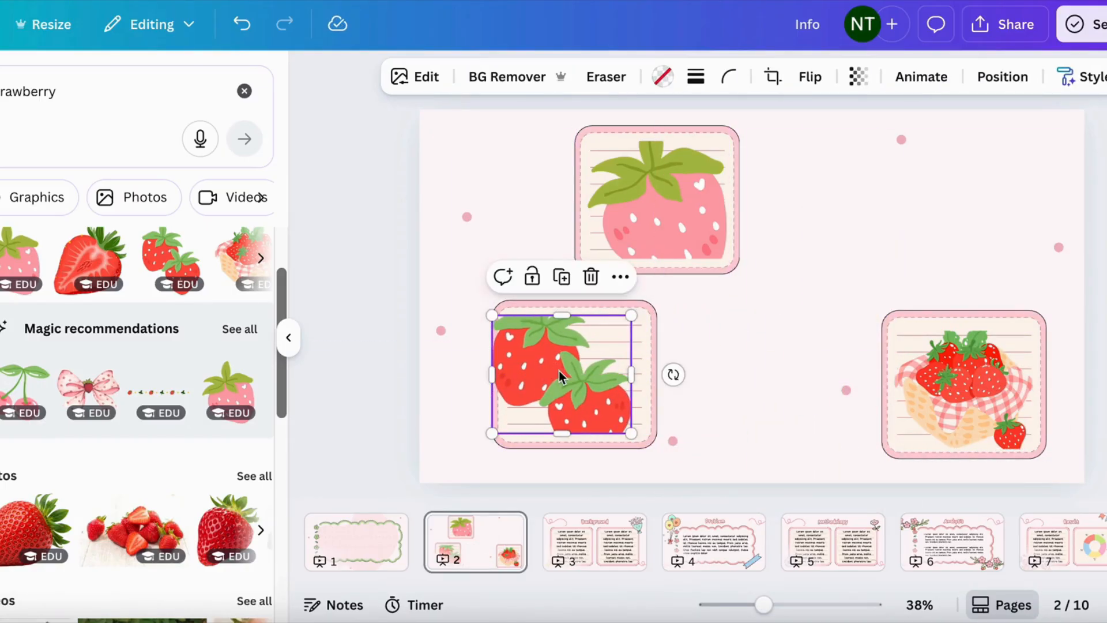
Move the pink strawberry frame and its graphic to the upper right of the page, above the basket frame
left_click_drag(729, 174, 951, 173)
left_click_drag(687, 203, 918, 204)
key("Escape")
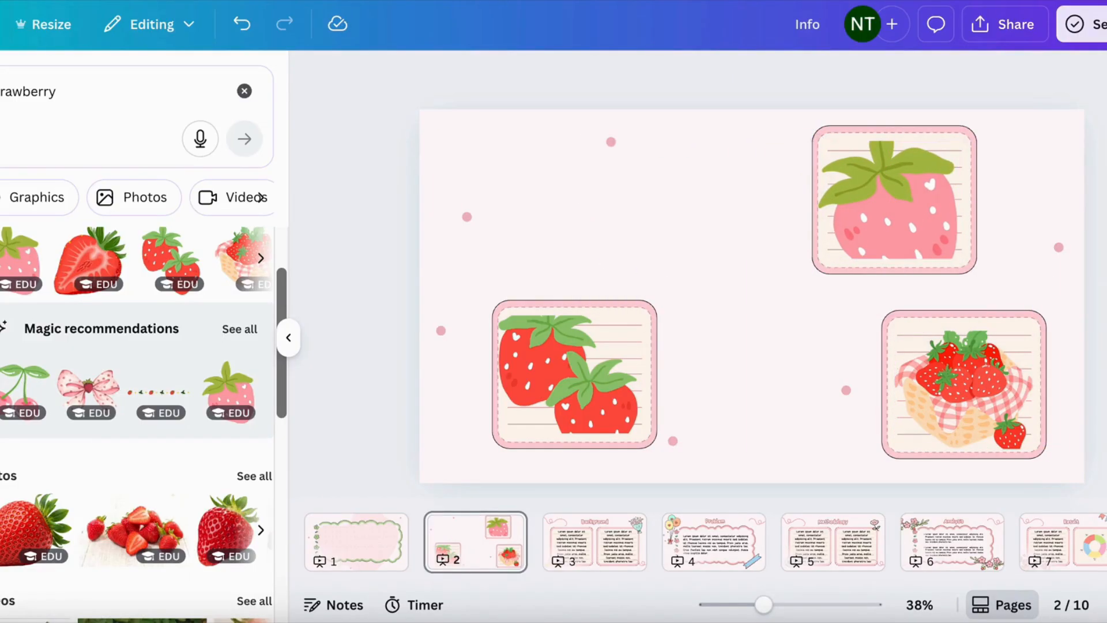
Add a text box reading "Strawberries!" enlarged to about size 78 and place it in the upper left of the page
left_click(1, 213)
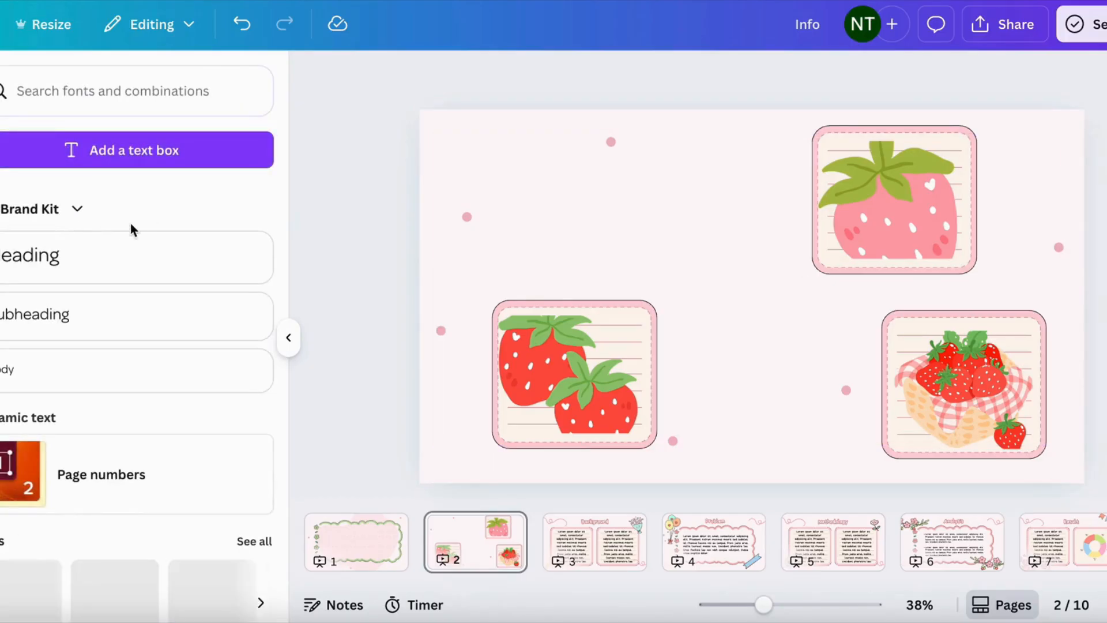
left_click(165, 155)
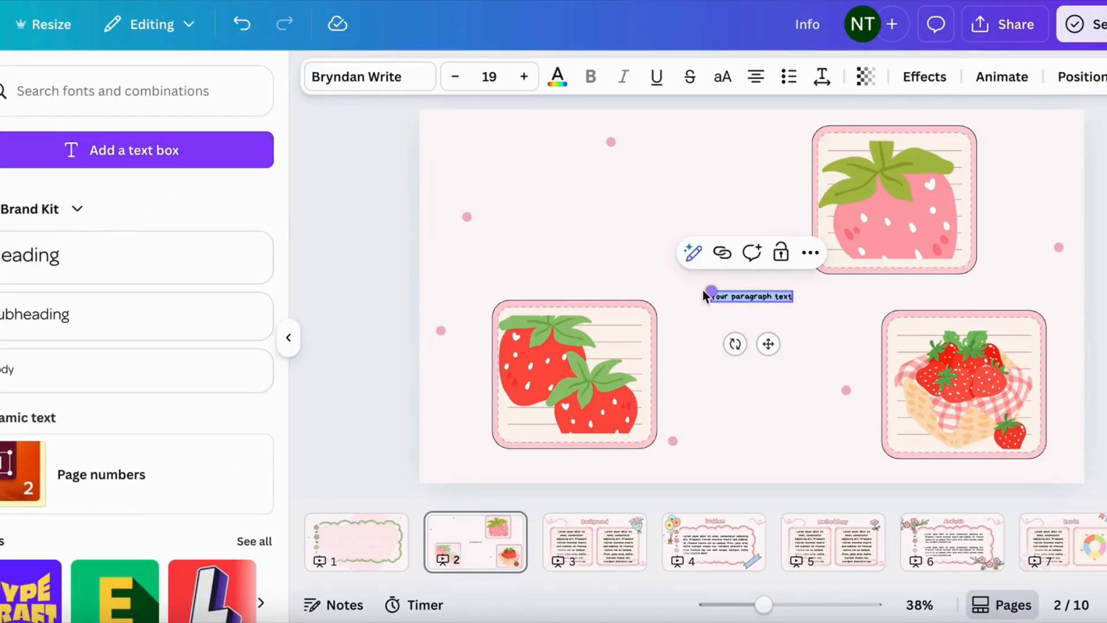
left_click_drag(710, 293, 469, 241)
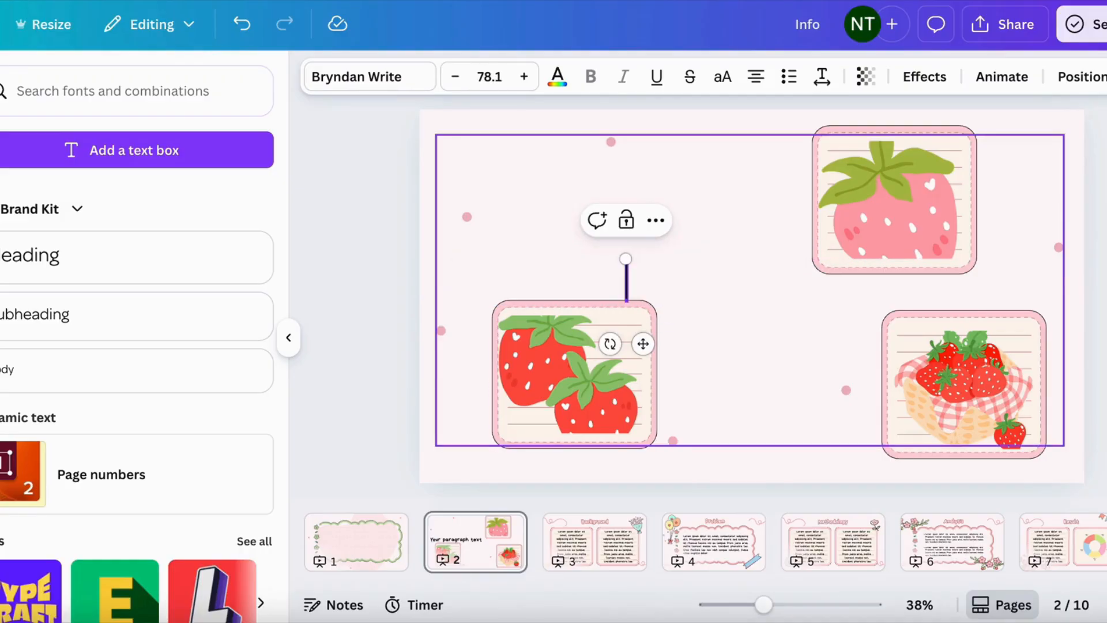
type("Stra")
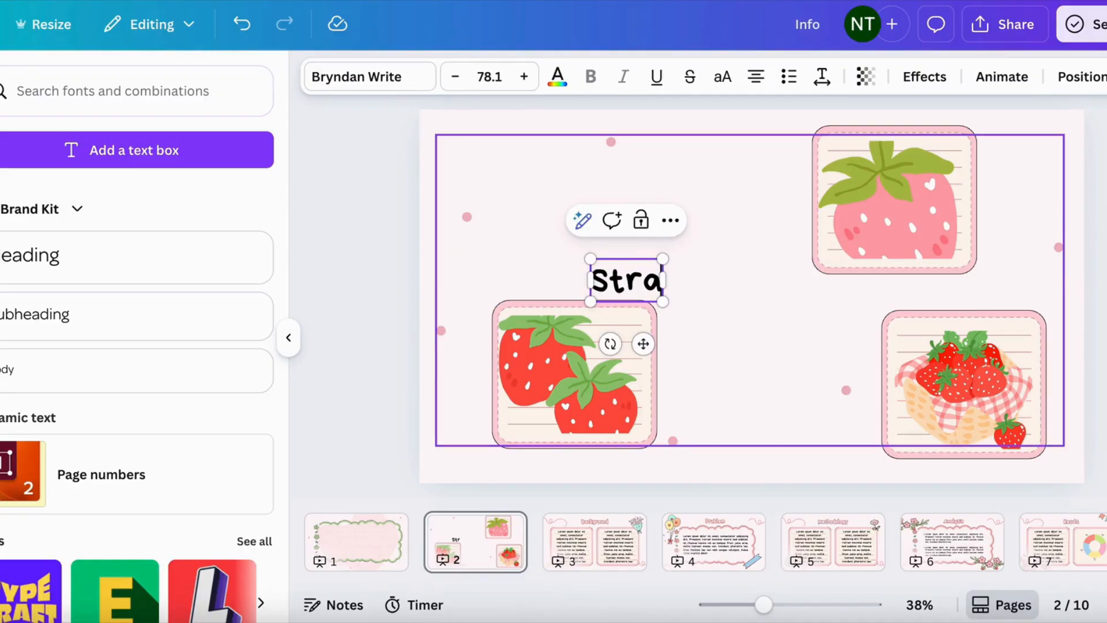
type("wberries")
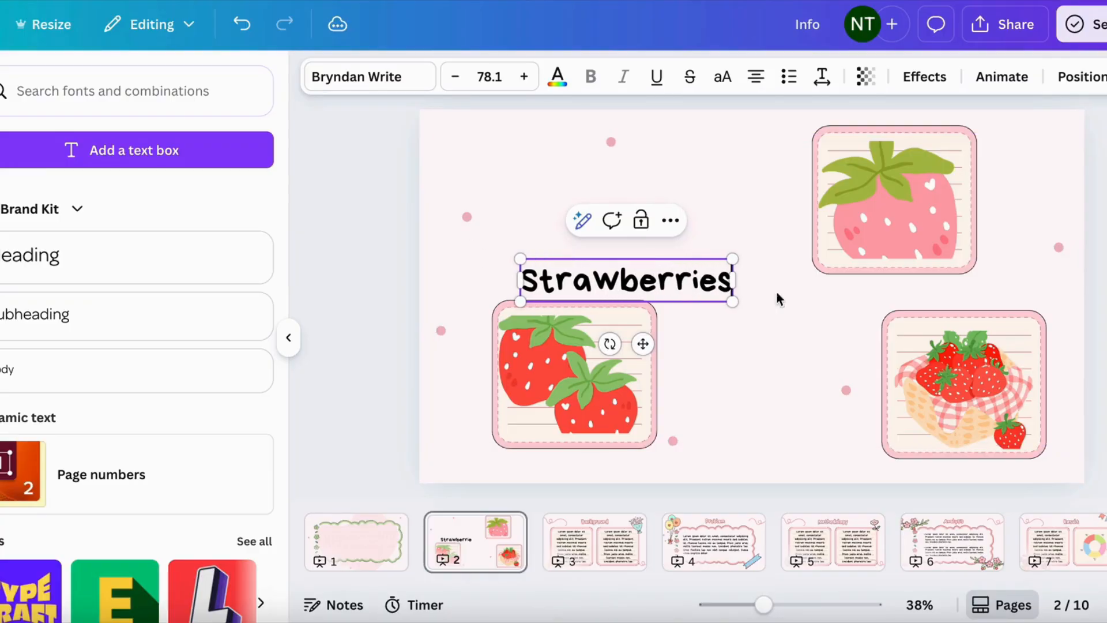
type("!")
left_click(848, 295)
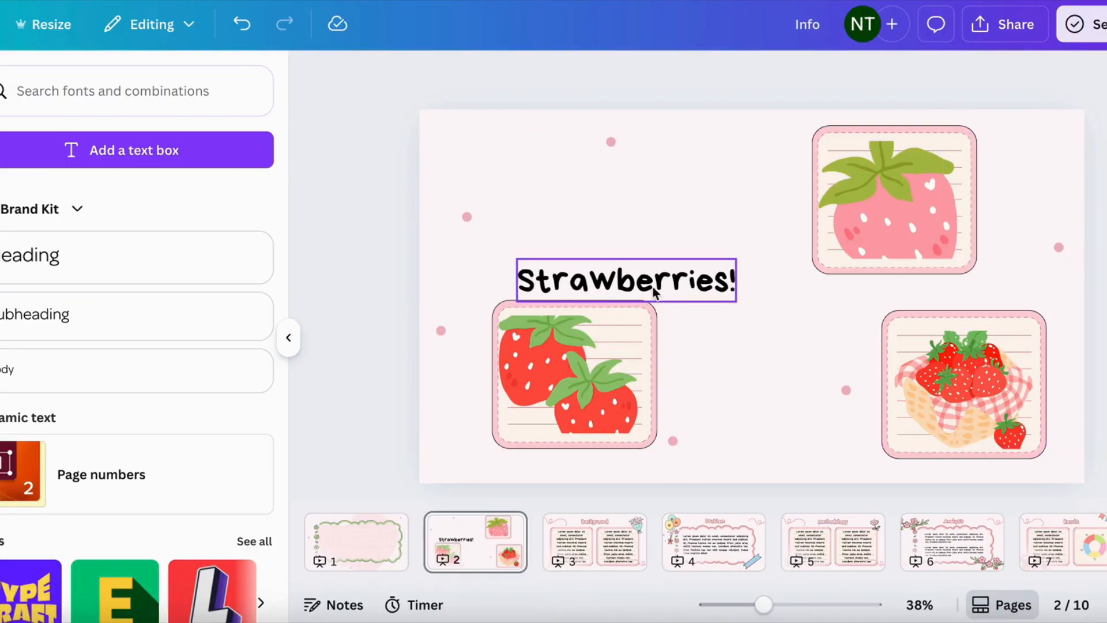
left_click_drag(656, 294, 661, 198)
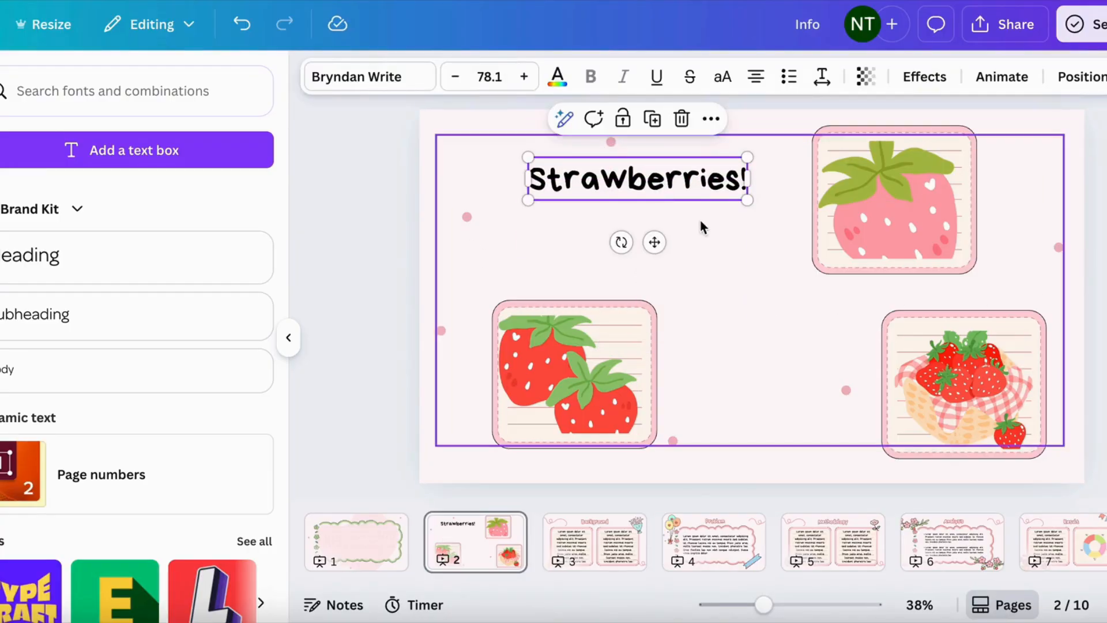
Apply the Outline effect to the "Strawberries!" text and set the outline color to light pink
left_click(939, 84)
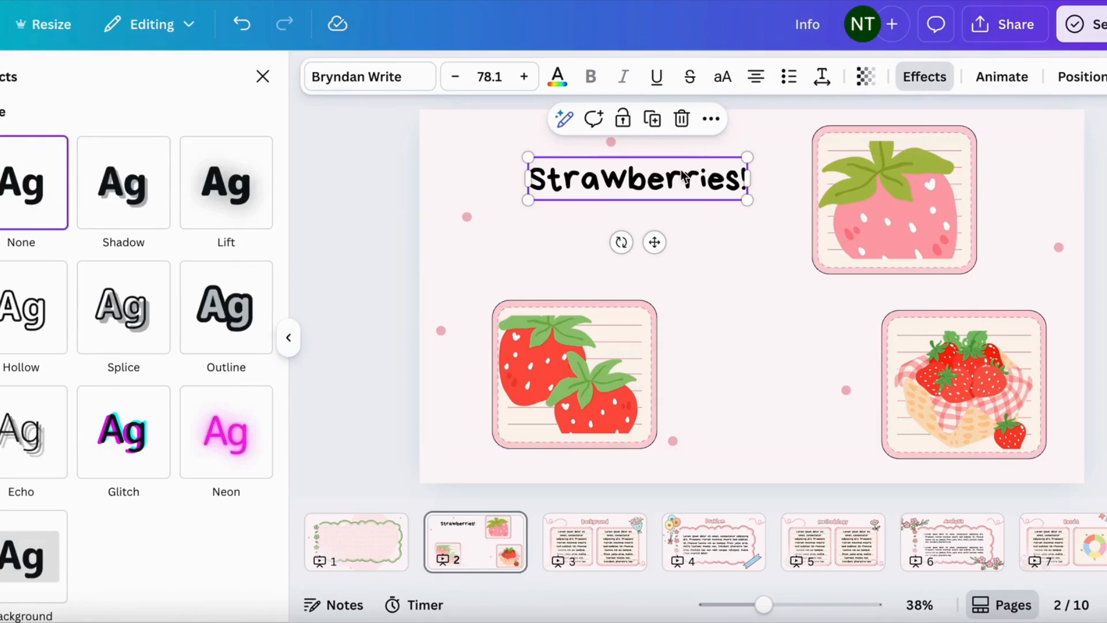
left_click(222, 300)
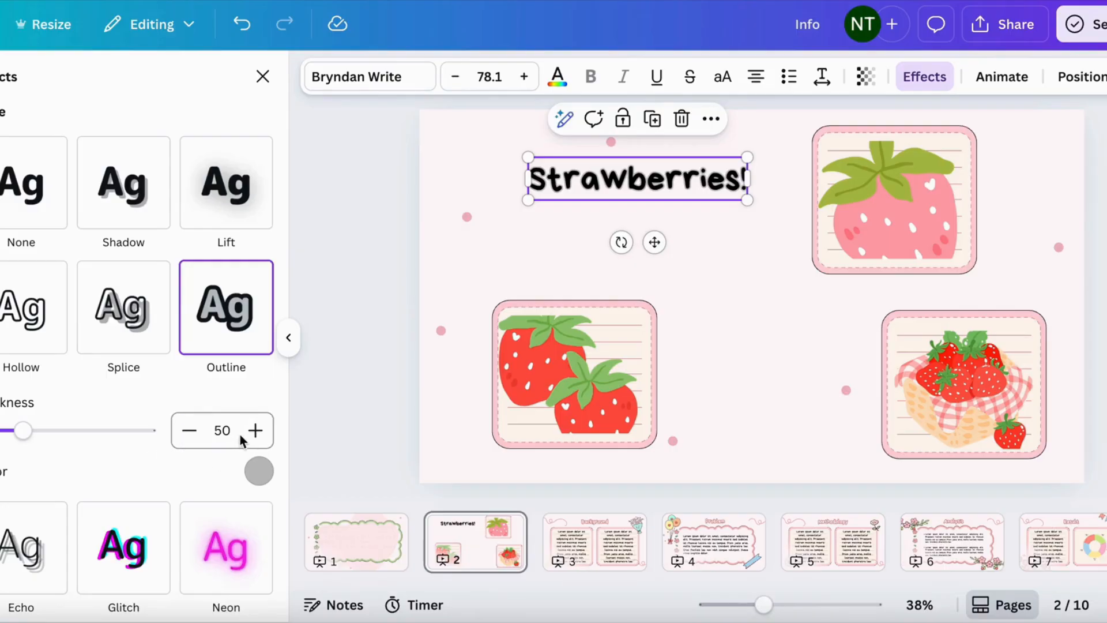
left_click(259, 469)
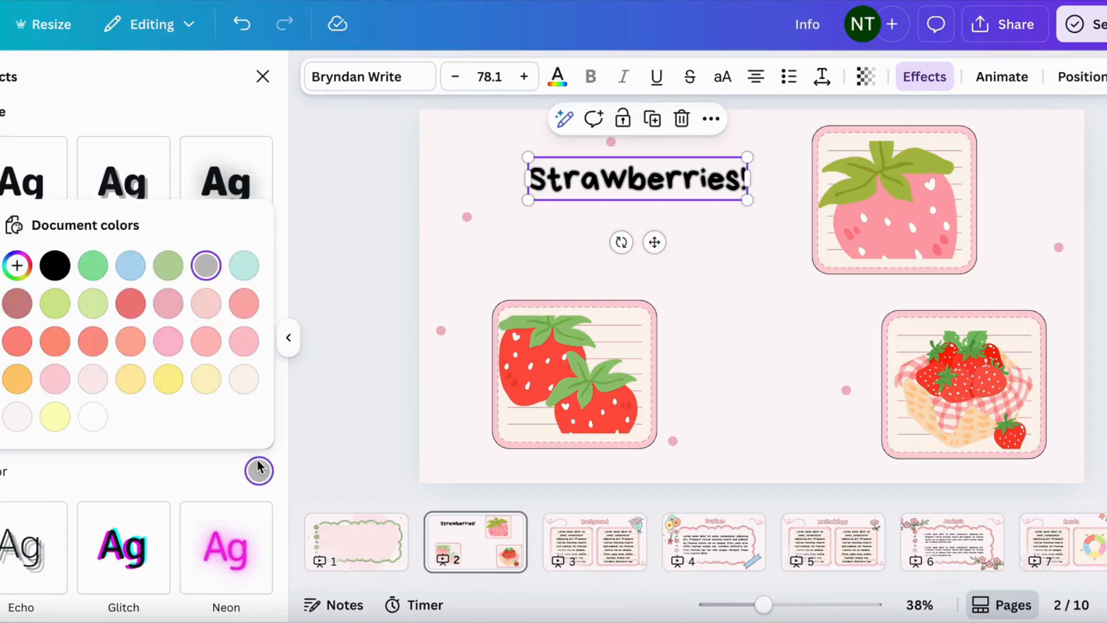
left_click(207, 304)
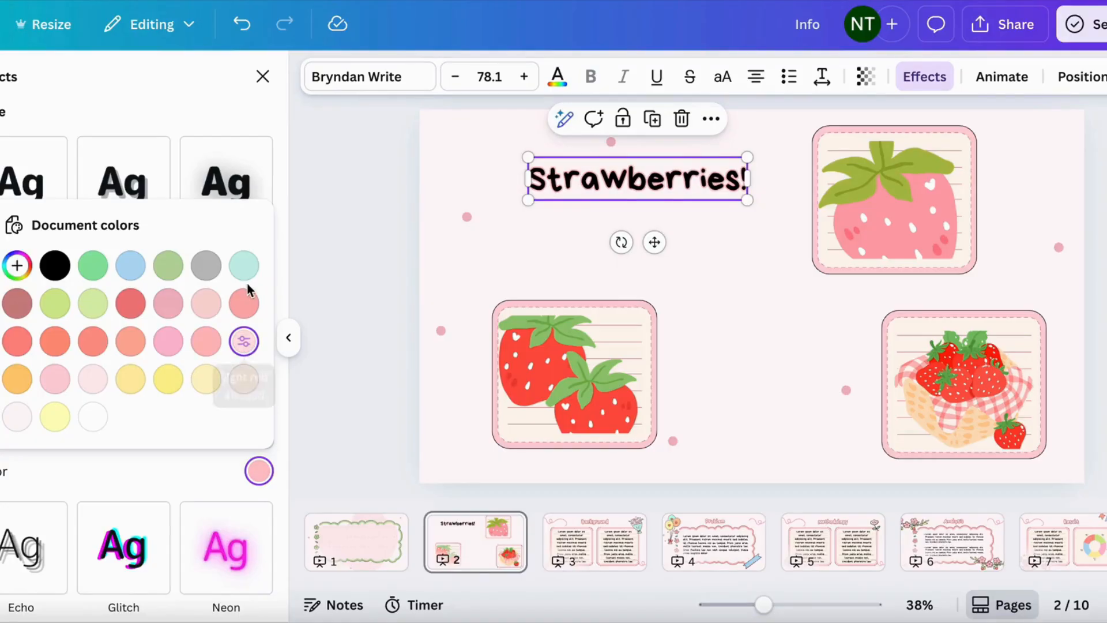
left_click(17, 340)
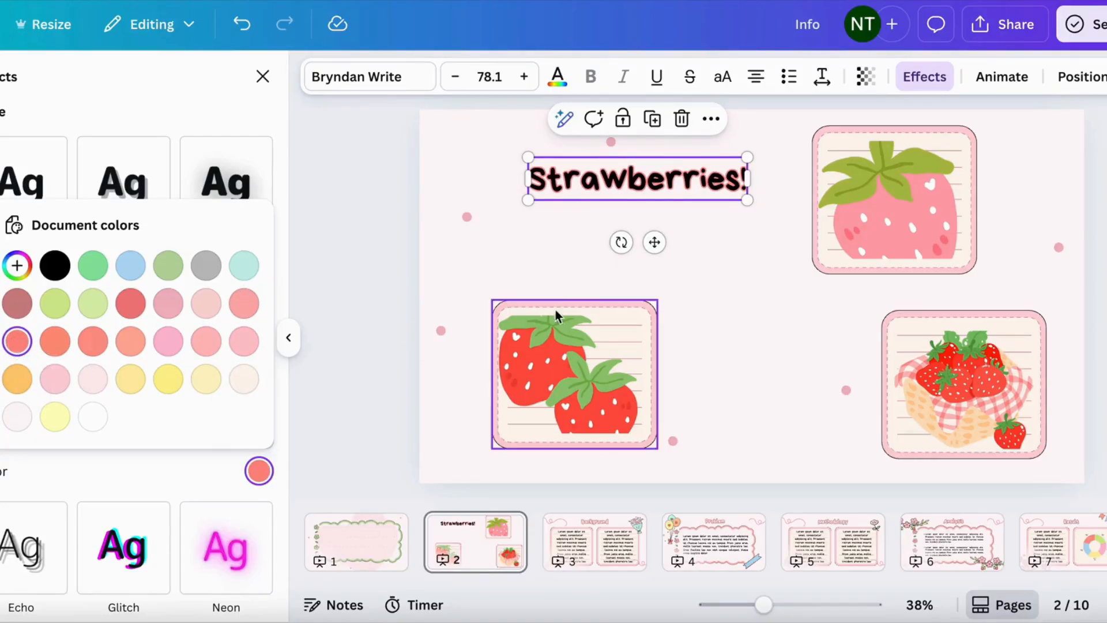
left_click(243, 341)
left_click(210, 468)
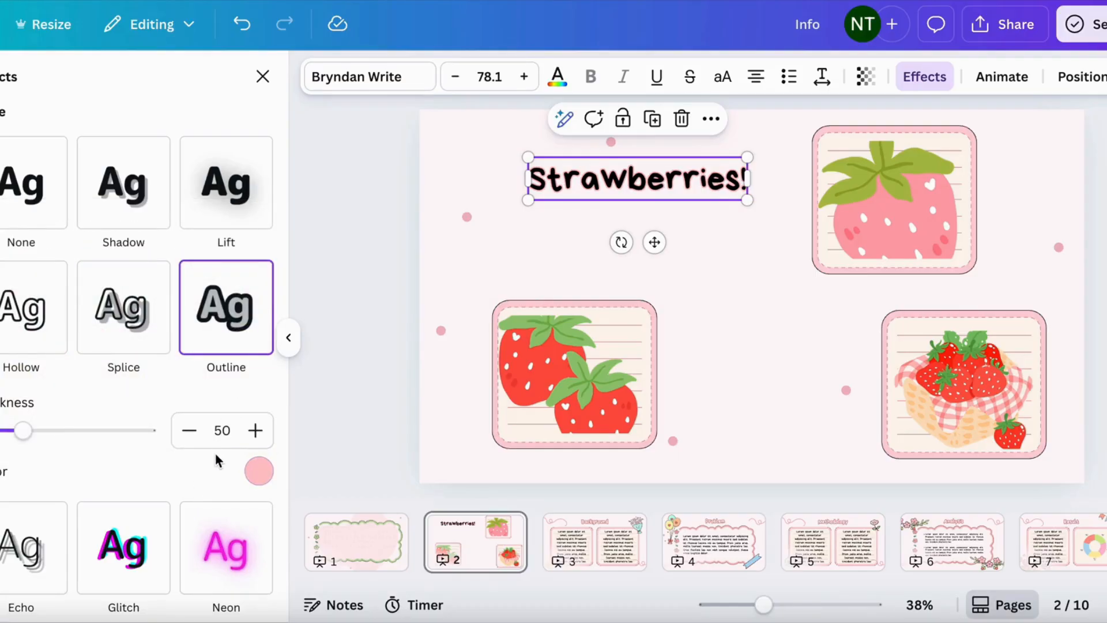
Style the "Strawberries!" text with outline thickness 195 and a very pale pink fill, enlarged to about size 111
left_click_drag(35, 435, 146, 433)
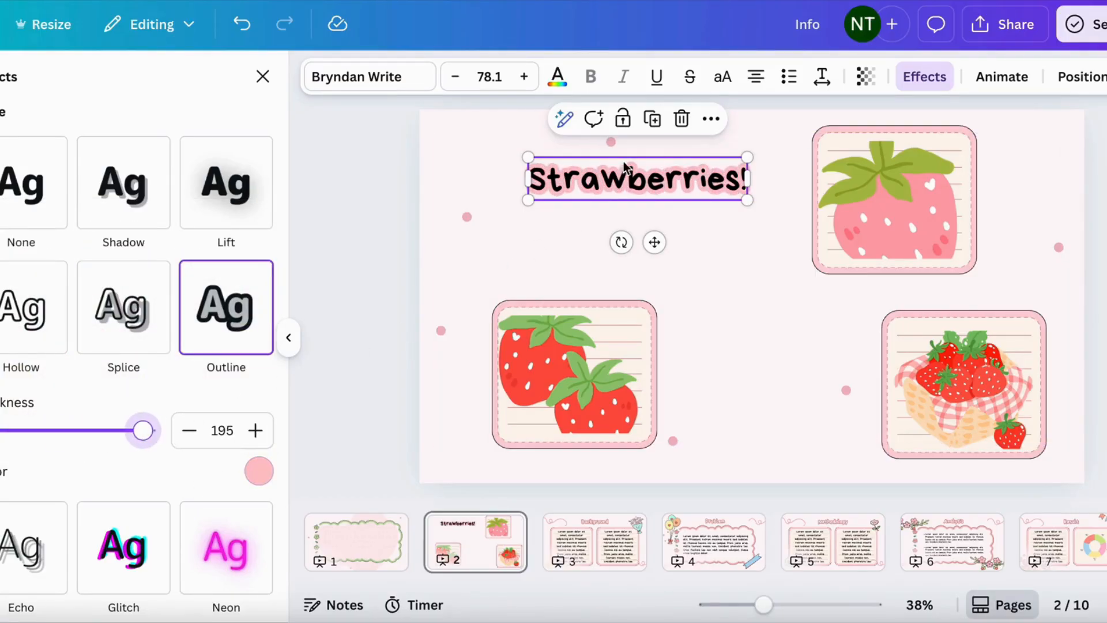
left_click(557, 75)
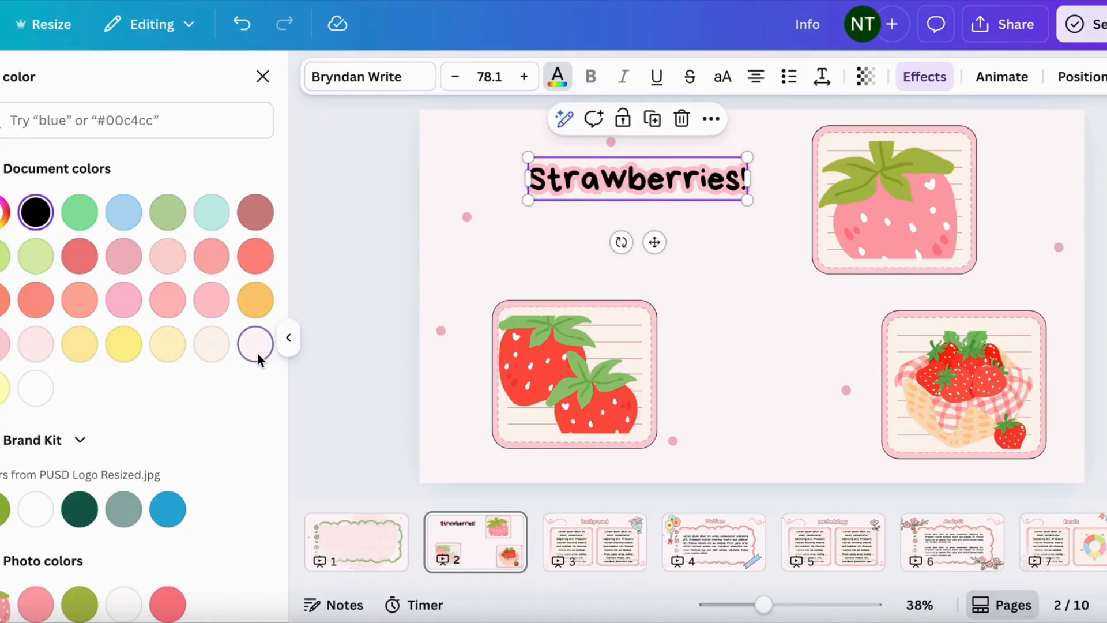
left_click(258, 356)
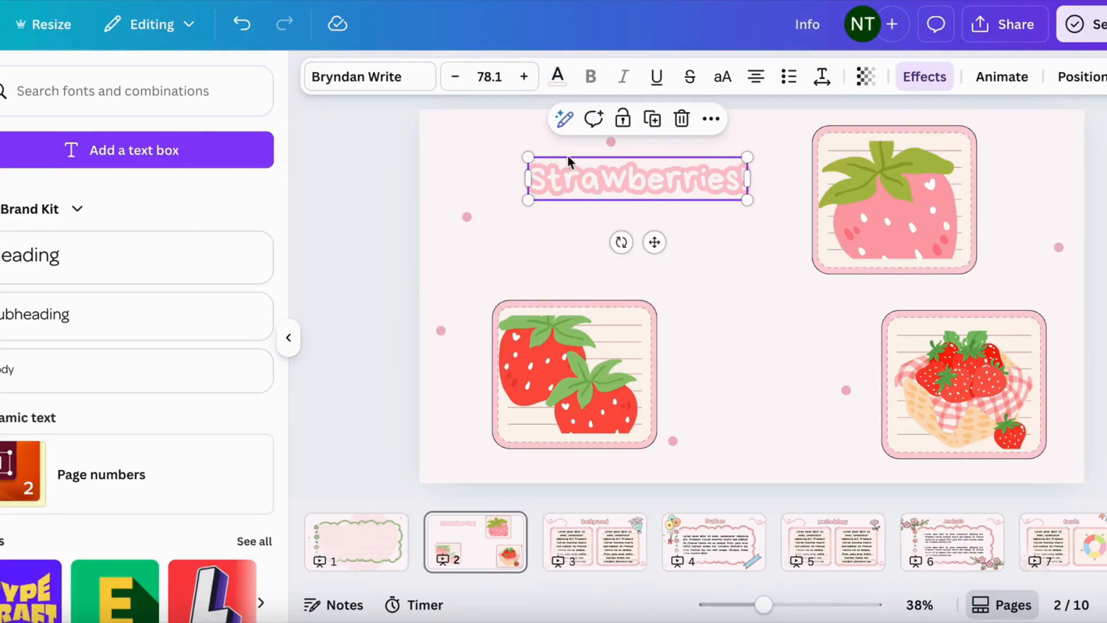
left_click_drag(530, 205, 436, 219)
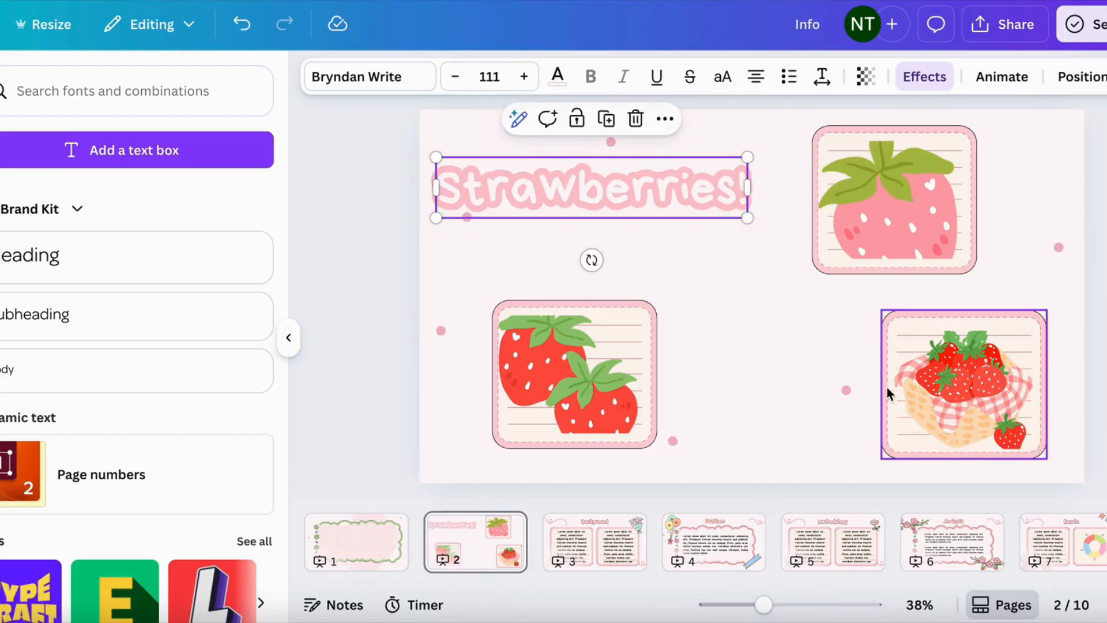
left_click(958, 288)
Clear the "Background" title text on page 3, keeping its text box
left_click(625, 545)
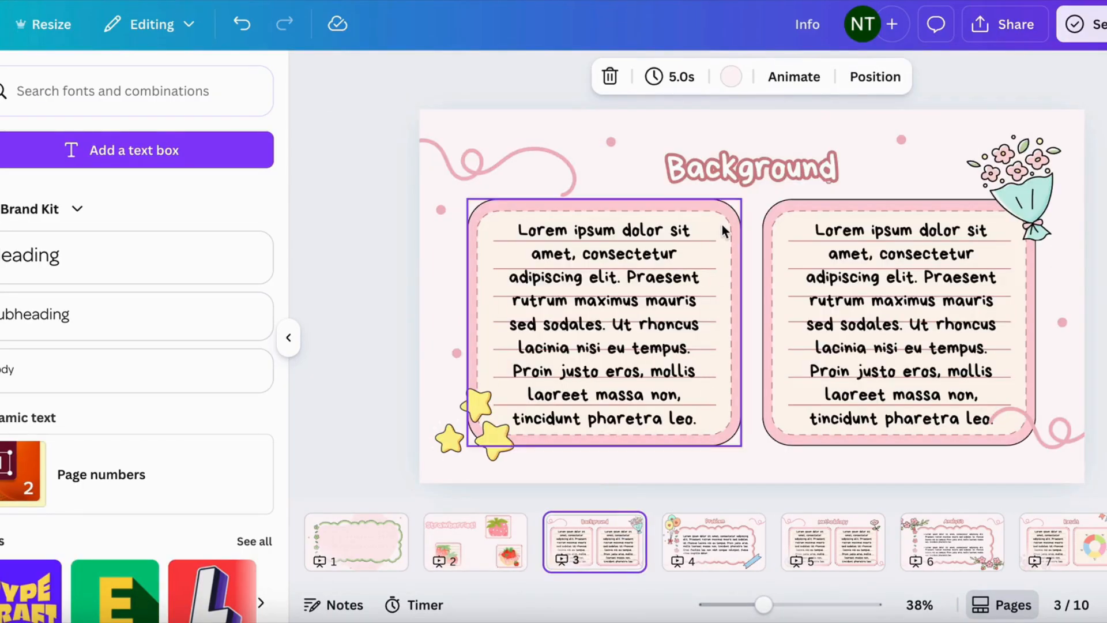
left_click(683, 264)
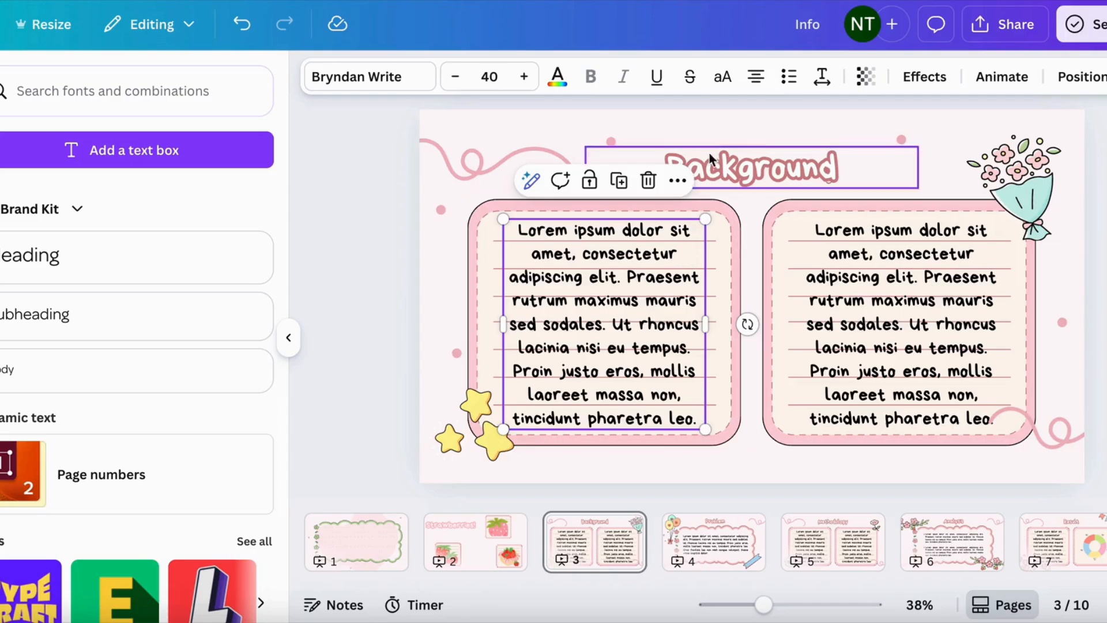
left_click(850, 182)
left_click(857, 171)
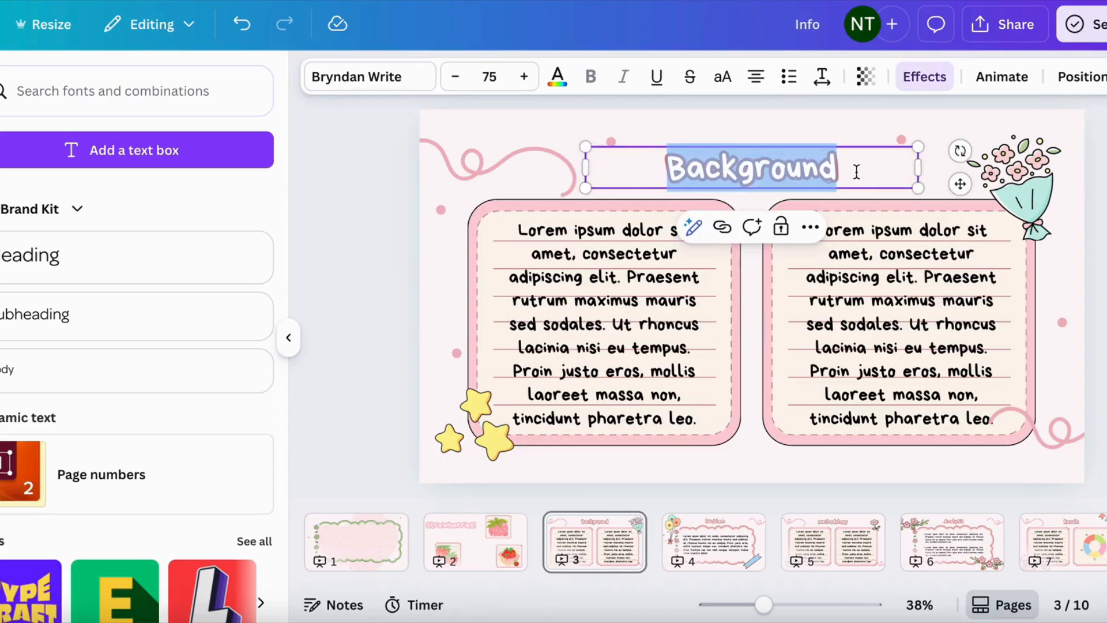
key("BackSpace")
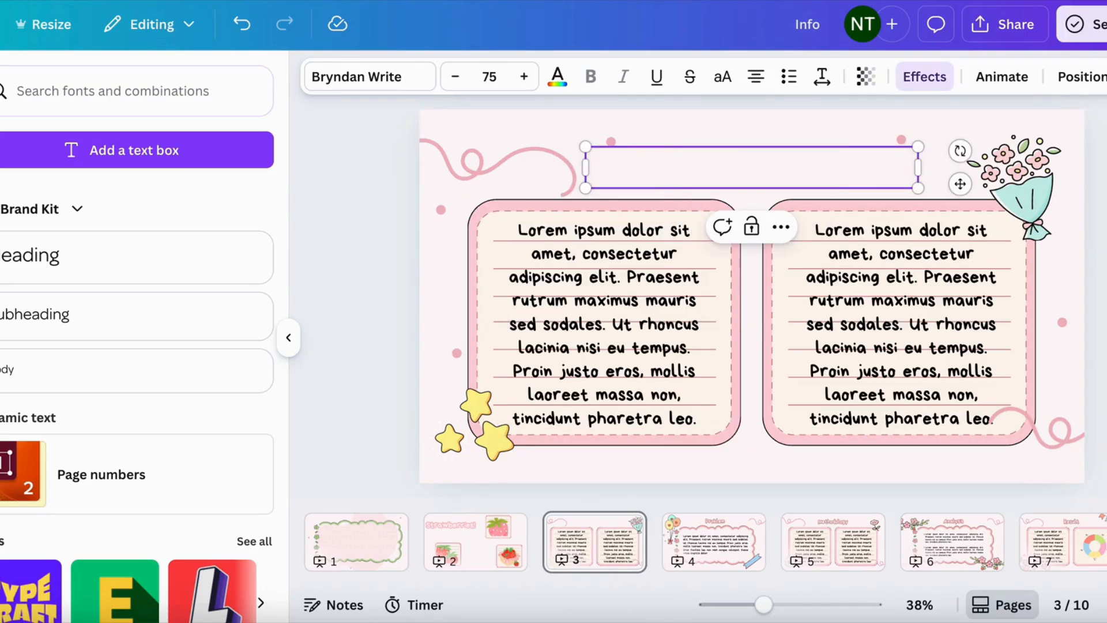
type("STR")
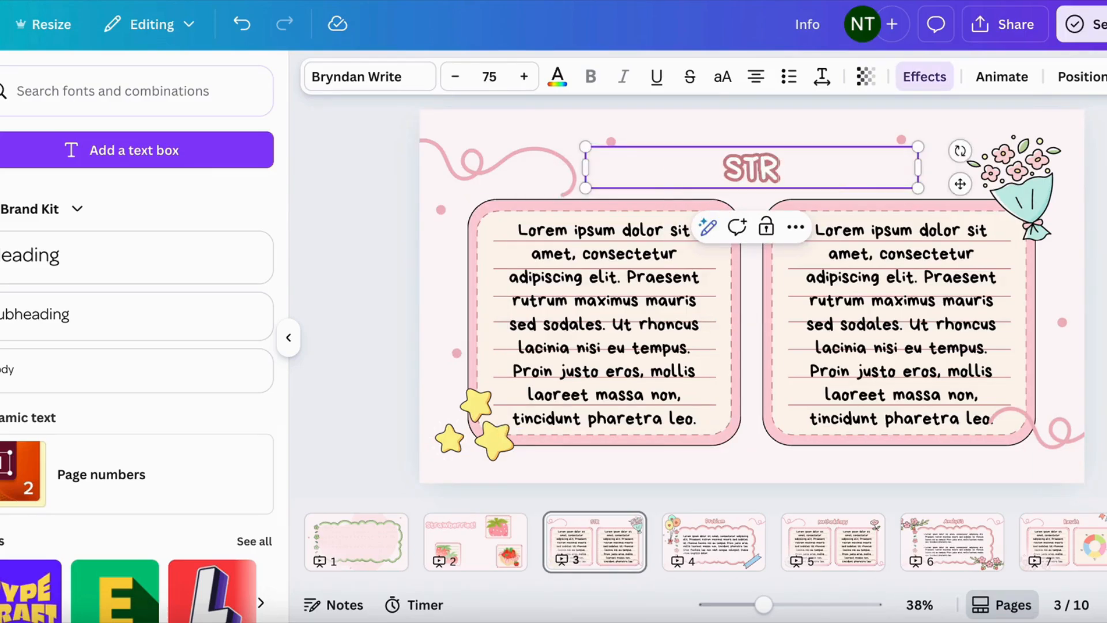
type("AWBER")
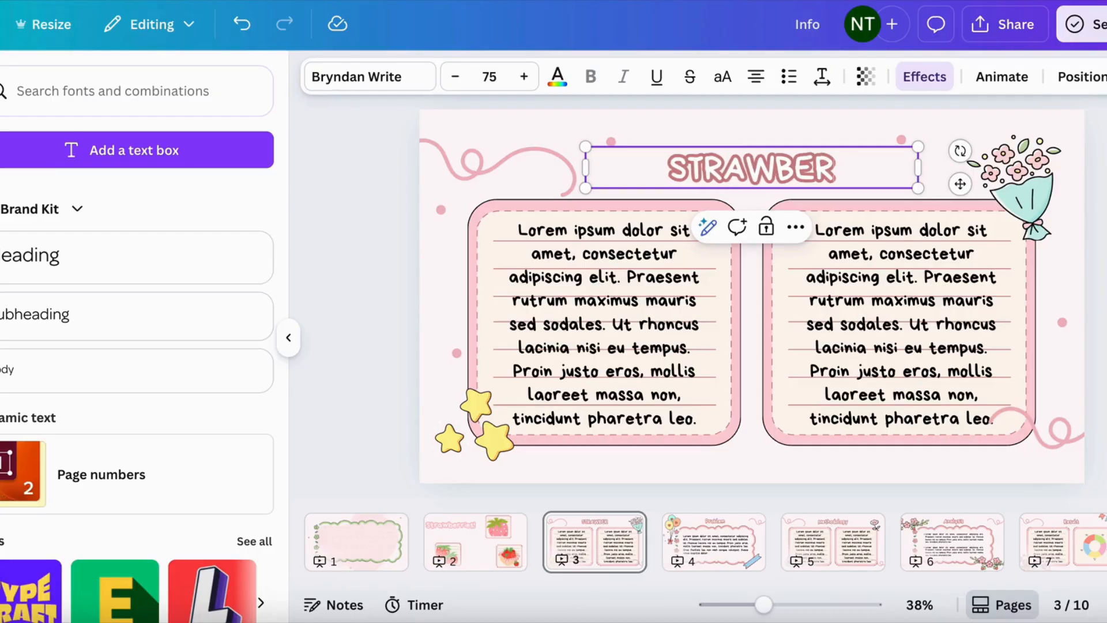
type("RIES")
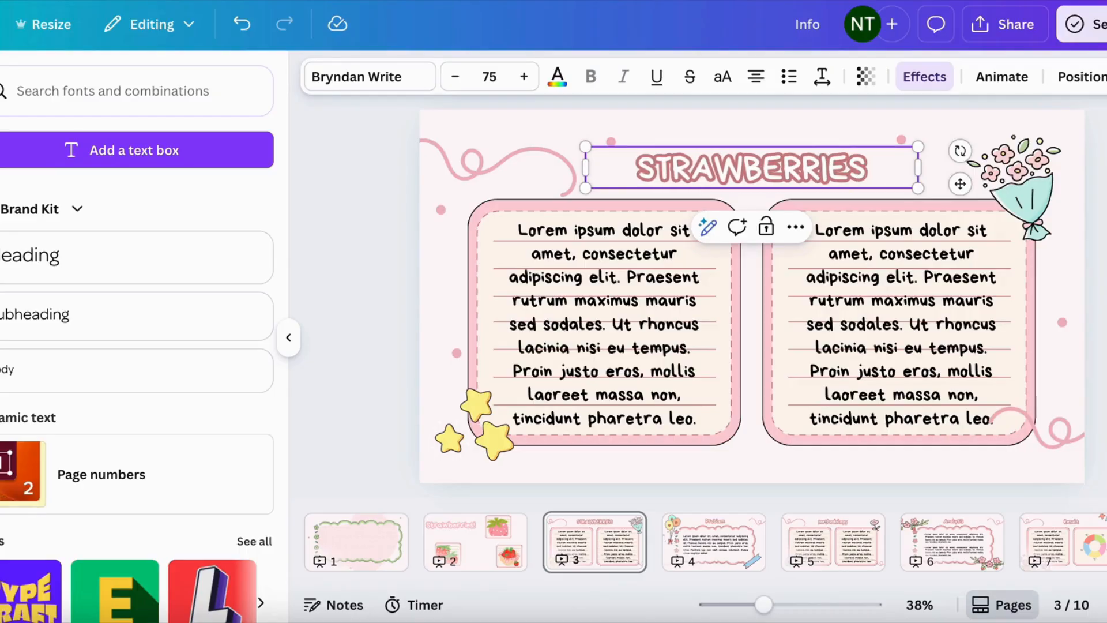
key("BackSpace")
key("BackSpace")
key("BackSpace")
key("BackSpace")
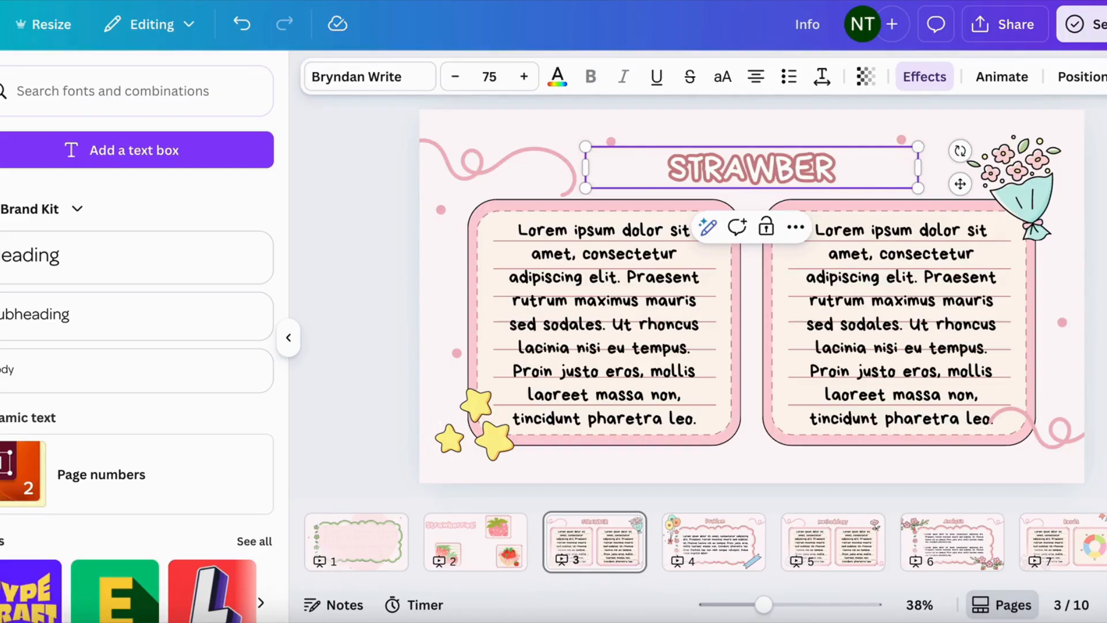
type("RY")
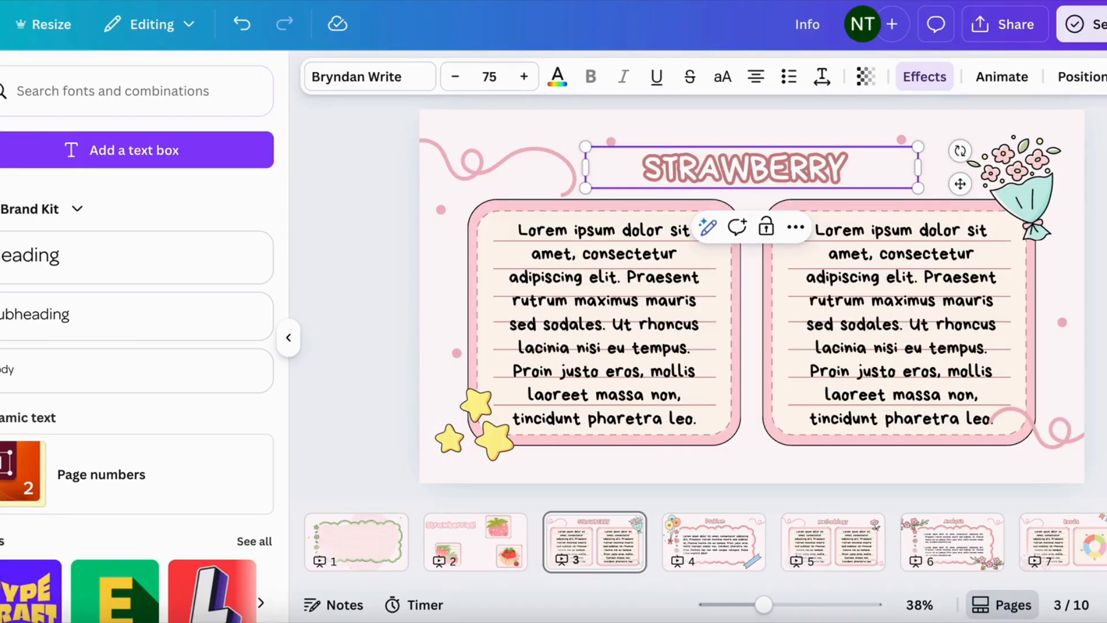
type(" INFOR")
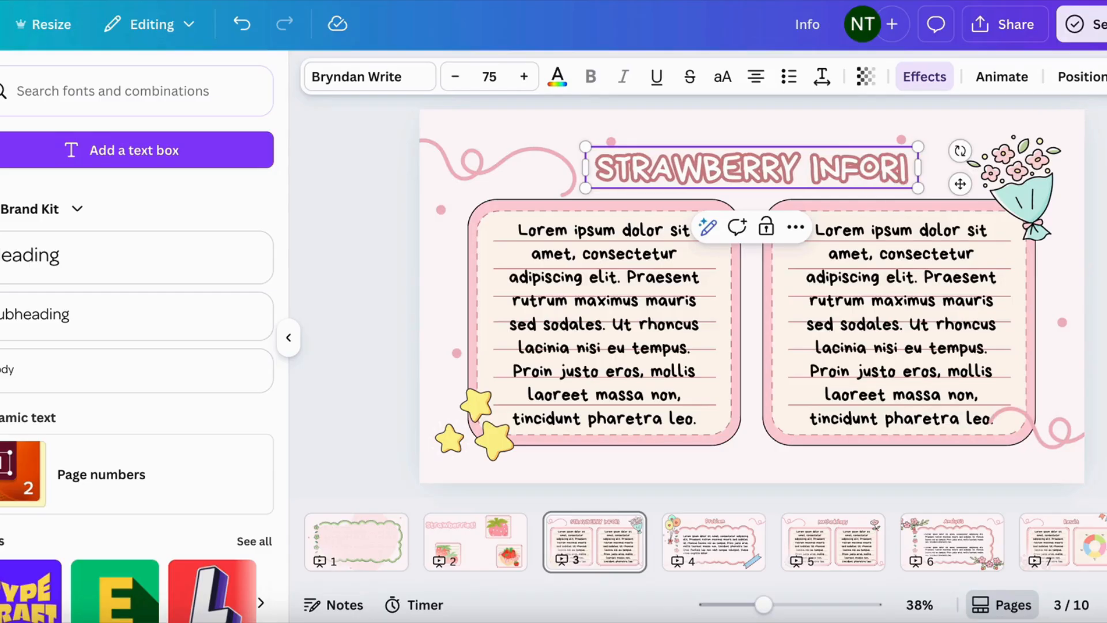
key("BackSpace")
key("BackSpace")
key("BackSpace")
key("BackSpace")
key("BackSpace")
key("BackSpace")
key("BackSpace")
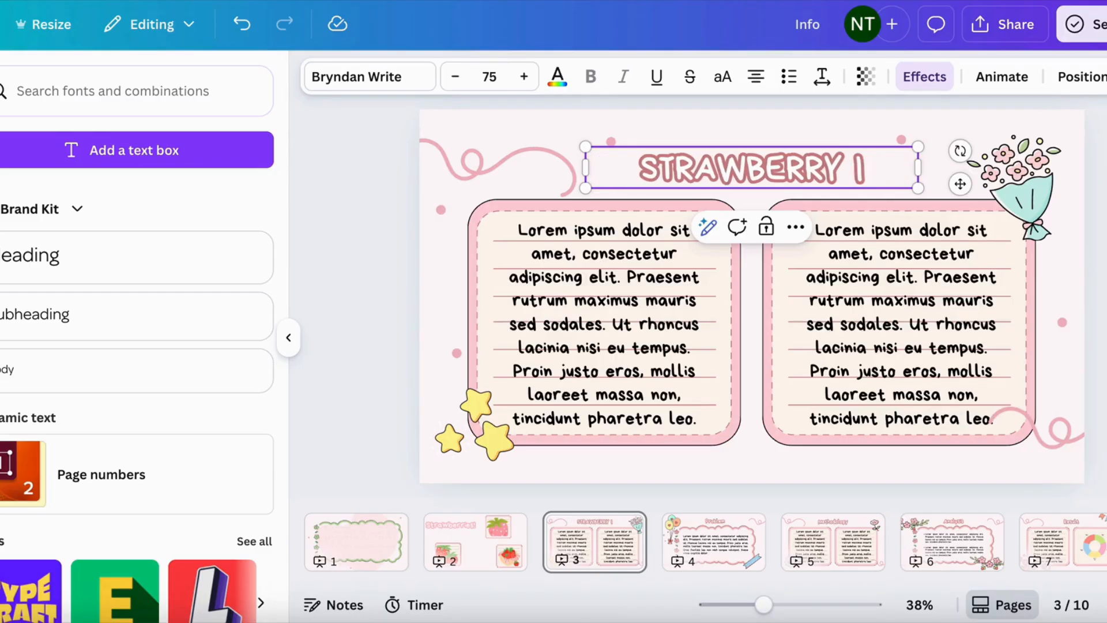
key("BackSpace")
key("BackSpace")
key("BackSpace")
key("BackSpace")
key("BackSpace")
key("BackSpace")
key("BackSpace")
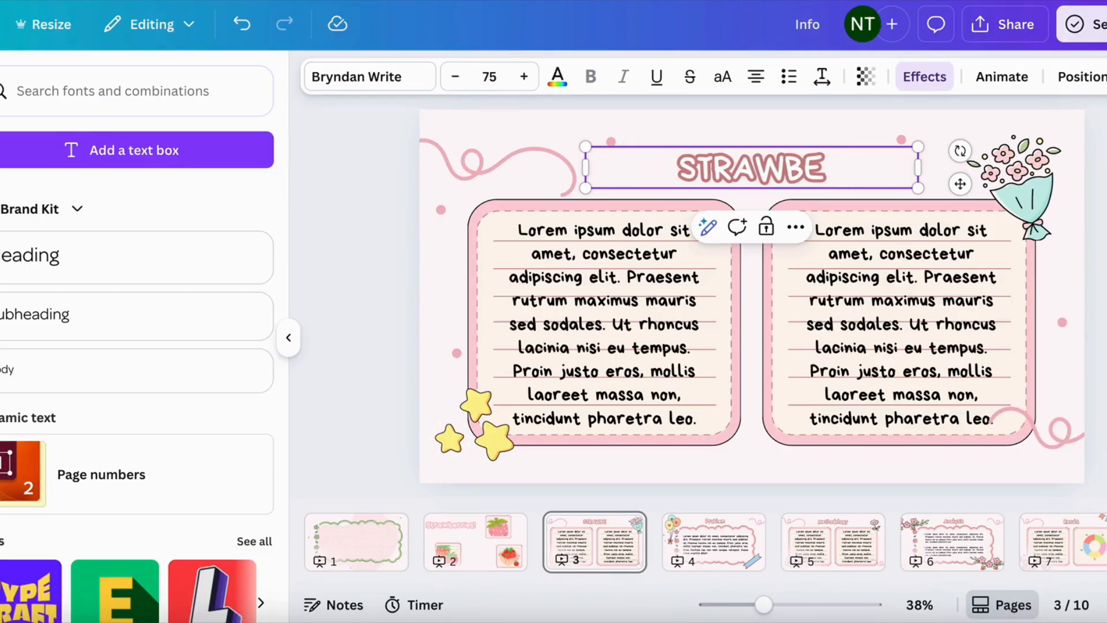
key("BackSpace")
key("BackSpace")
key("BackSpace")
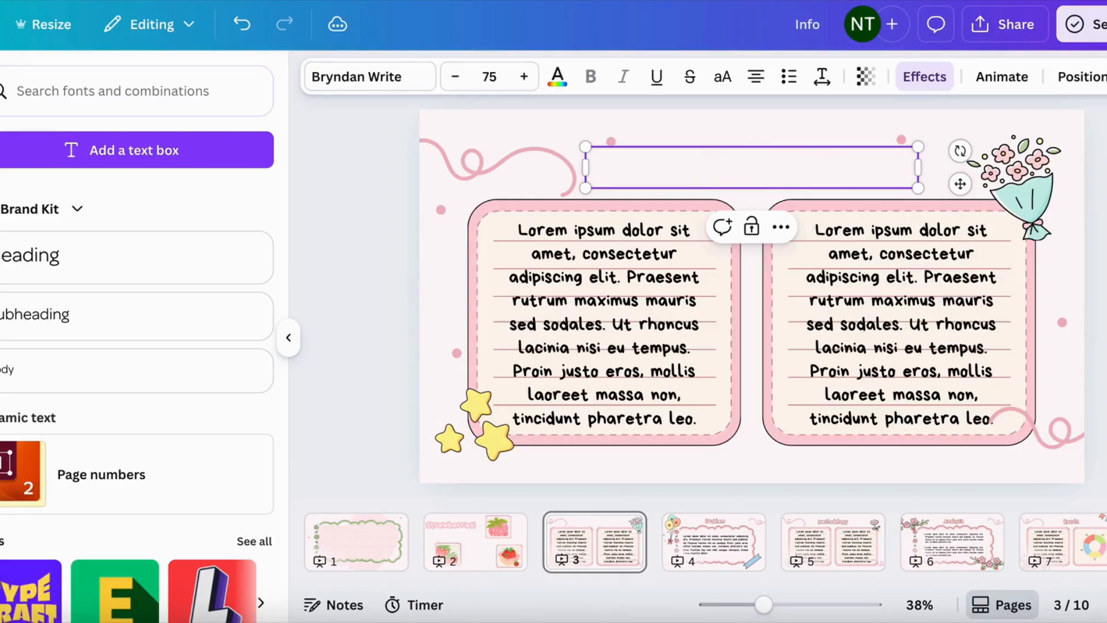
Enter "INFORMATION" as the title of page 3
type("NFORM")
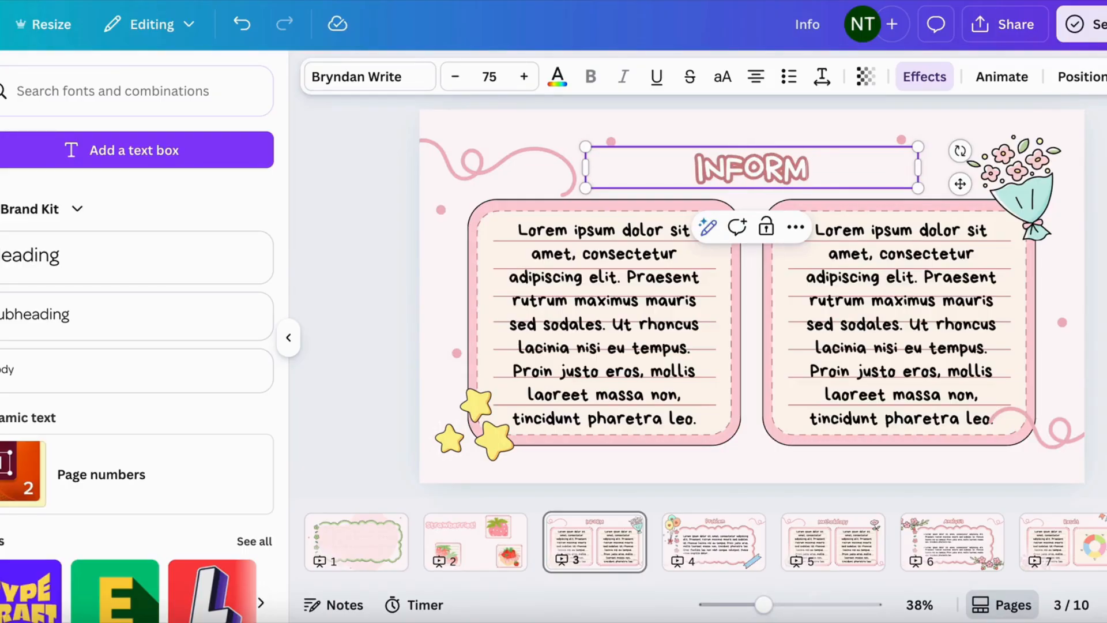
type("ATION")
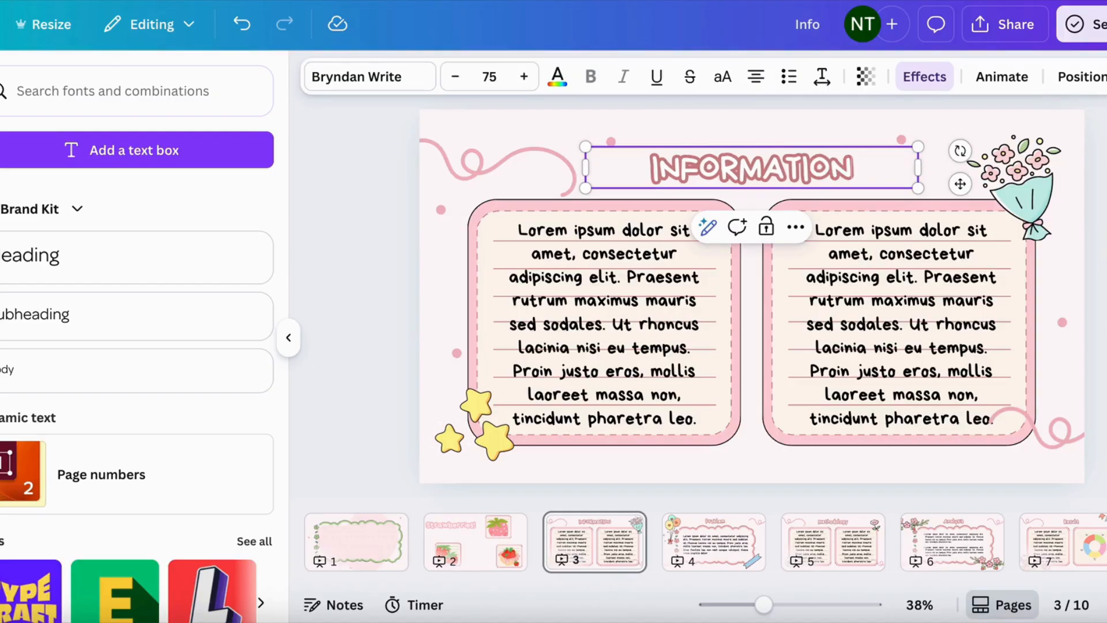
Delete the lorem ipsum text boxes from both lined cards on page 3
left_click(962, 381)
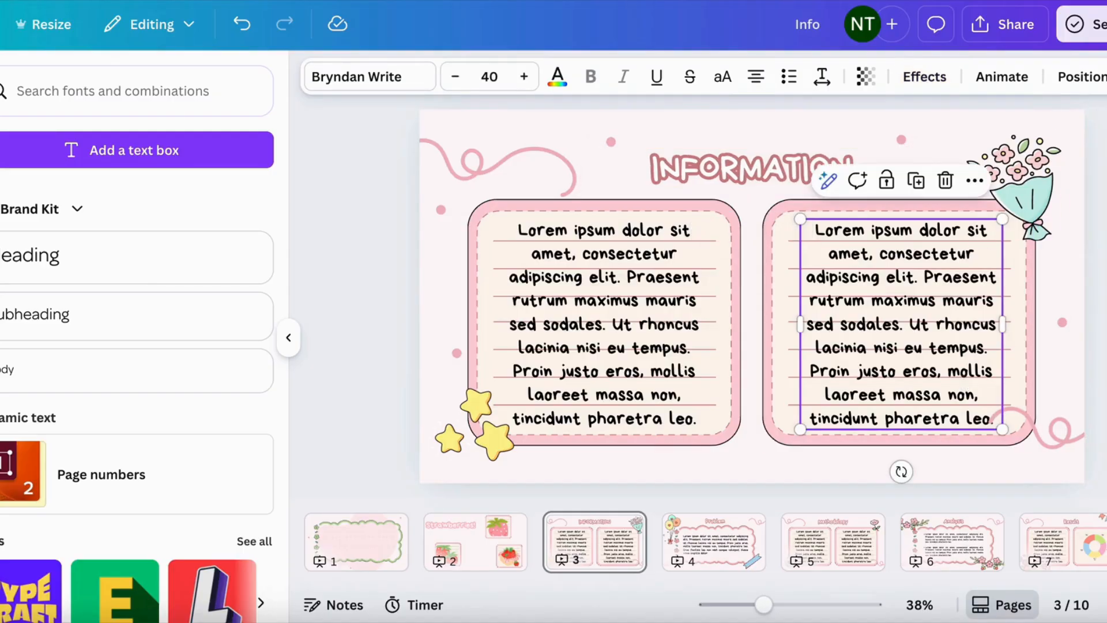
key("Delete")
left_click(663, 323)
key("Delete")
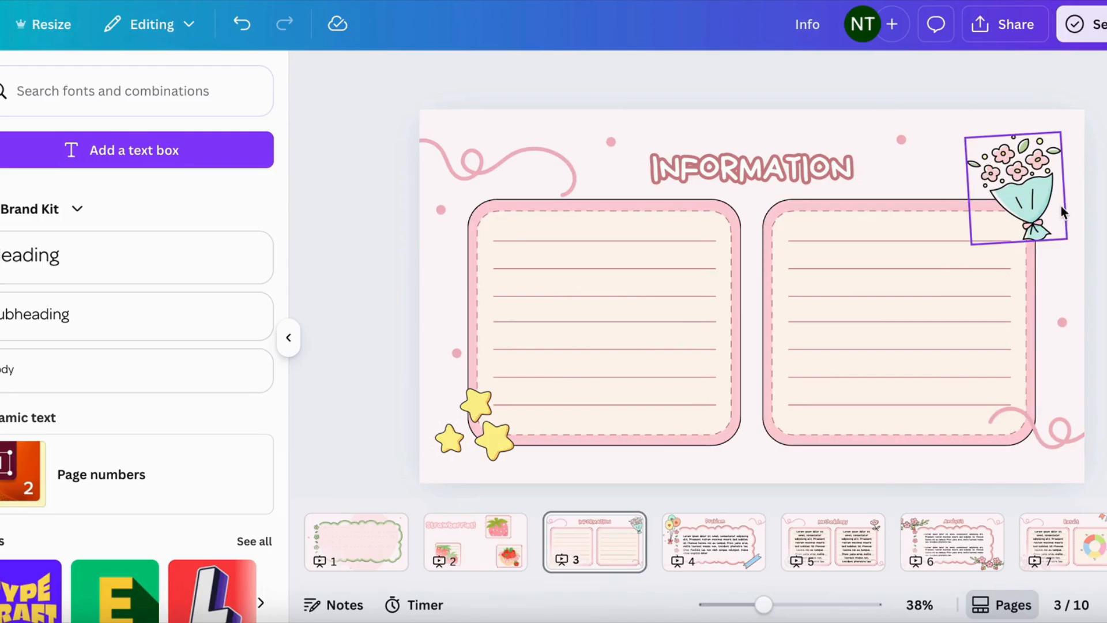
Add a text box enlarged to about size 51 and place it on the first line of the left card
left_click(196, 167)
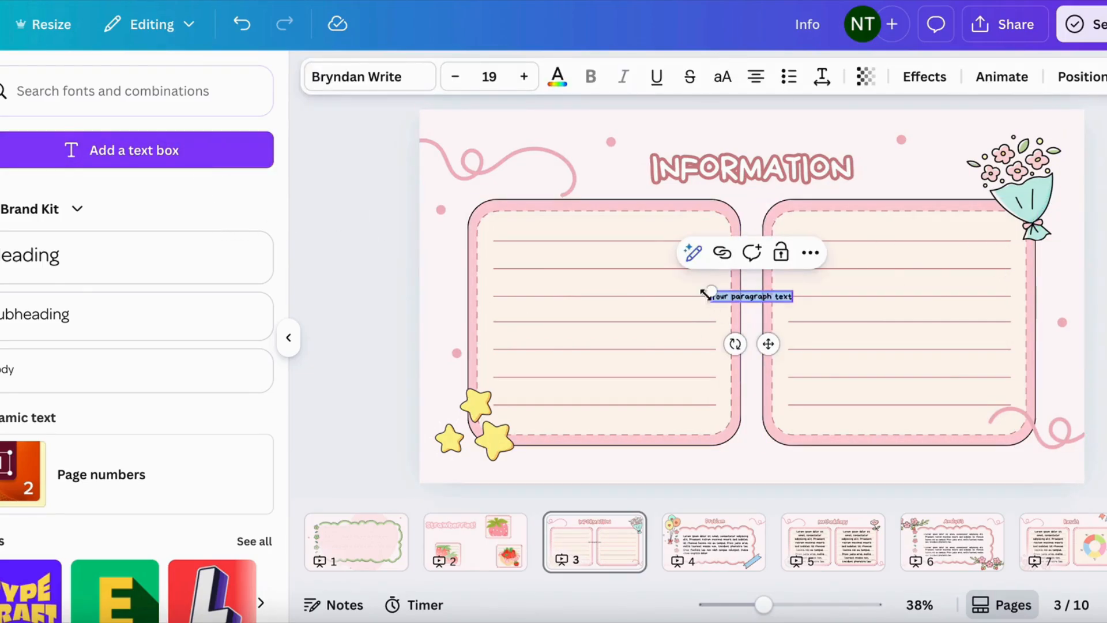
left_click_drag(773, 345, 550, 279)
left_click_drag(491, 225, 380, 173)
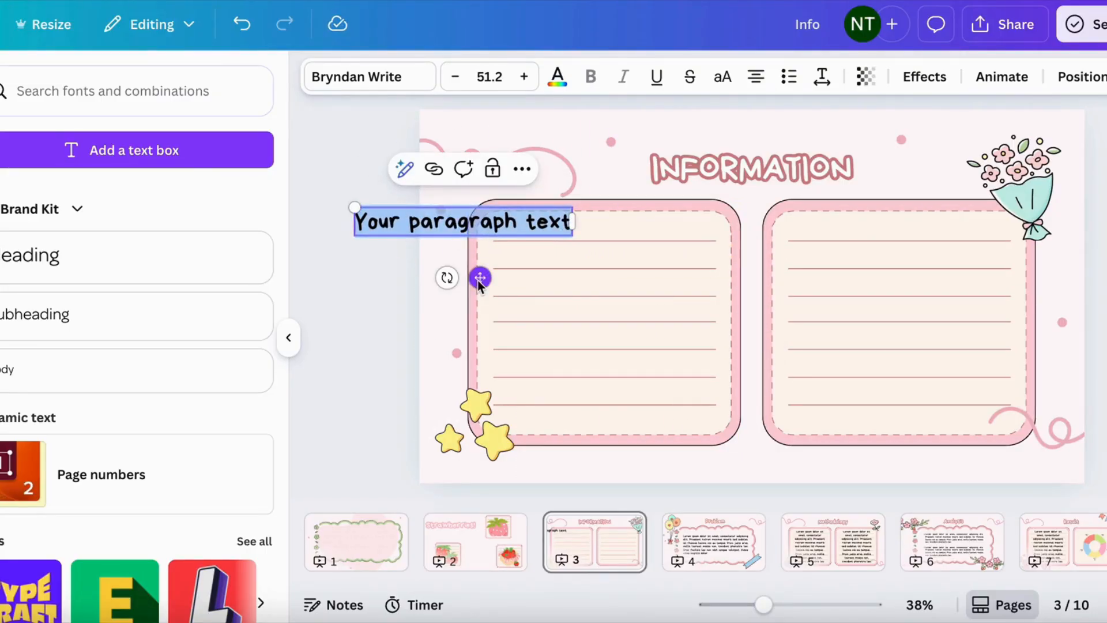
left_click_drag(479, 279, 615, 289)
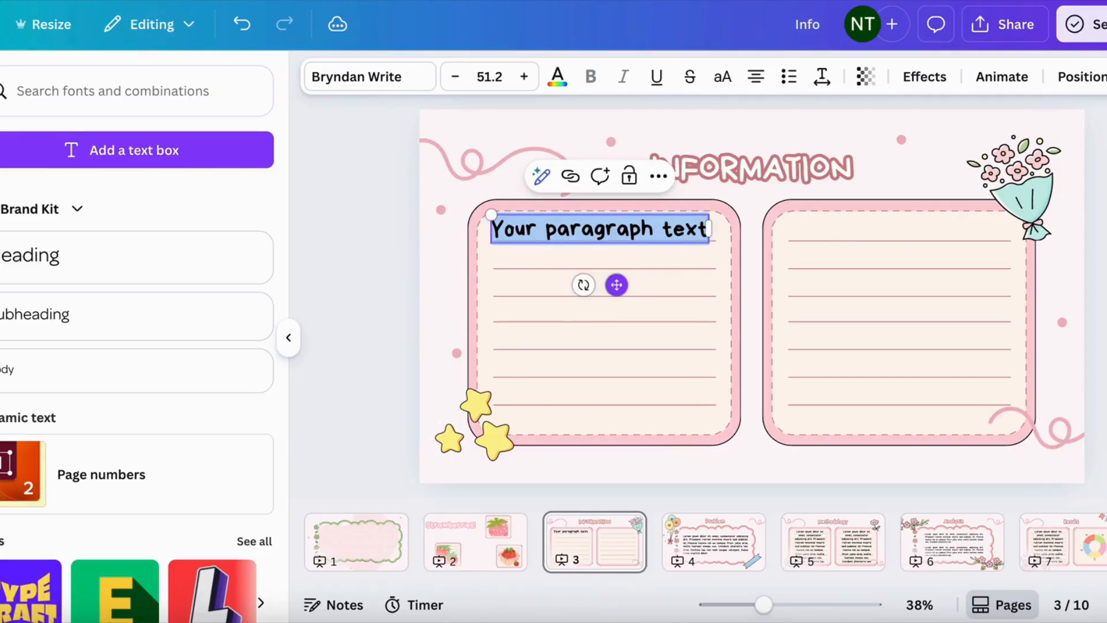
Replace the placeholder text in the left card's text box with "This is a original presentation"
key("BackSpace")
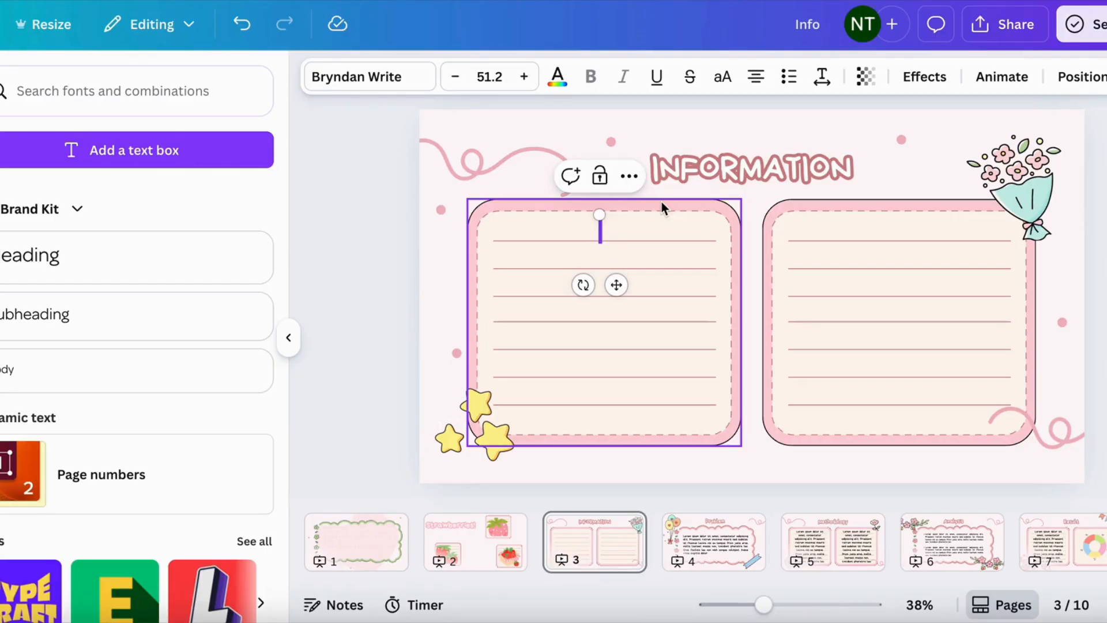
type("This is a")
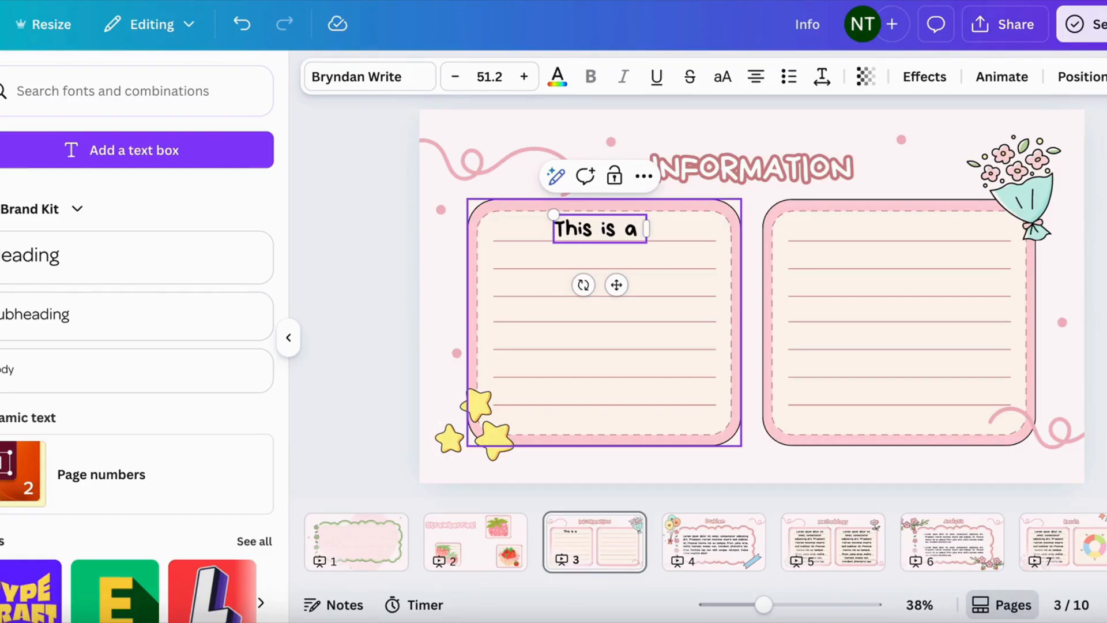
type("orig")
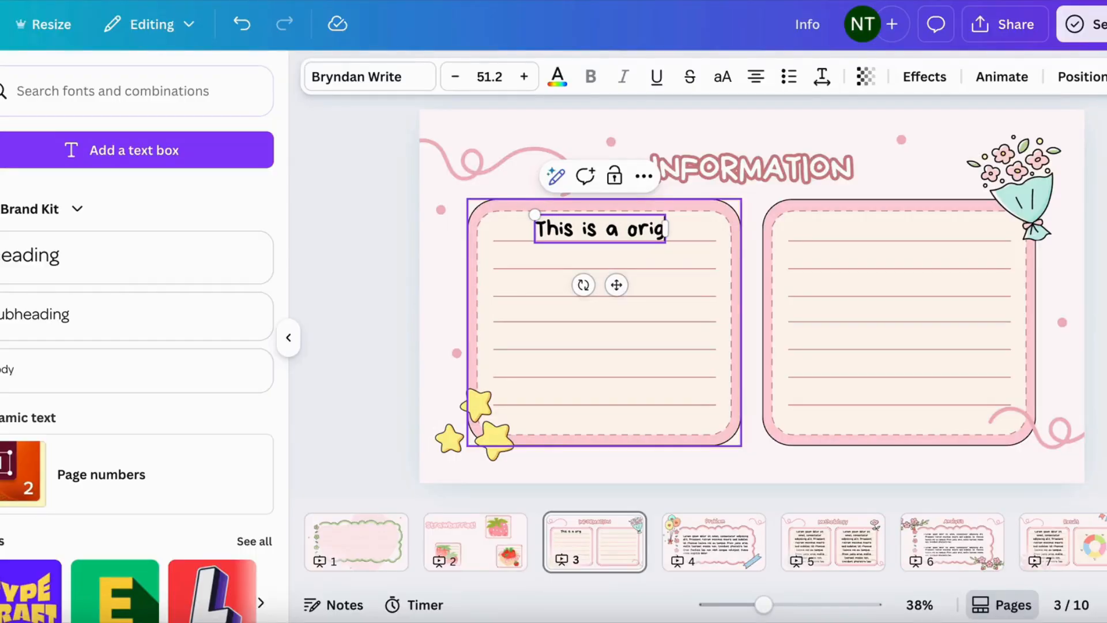
type("inal pr")
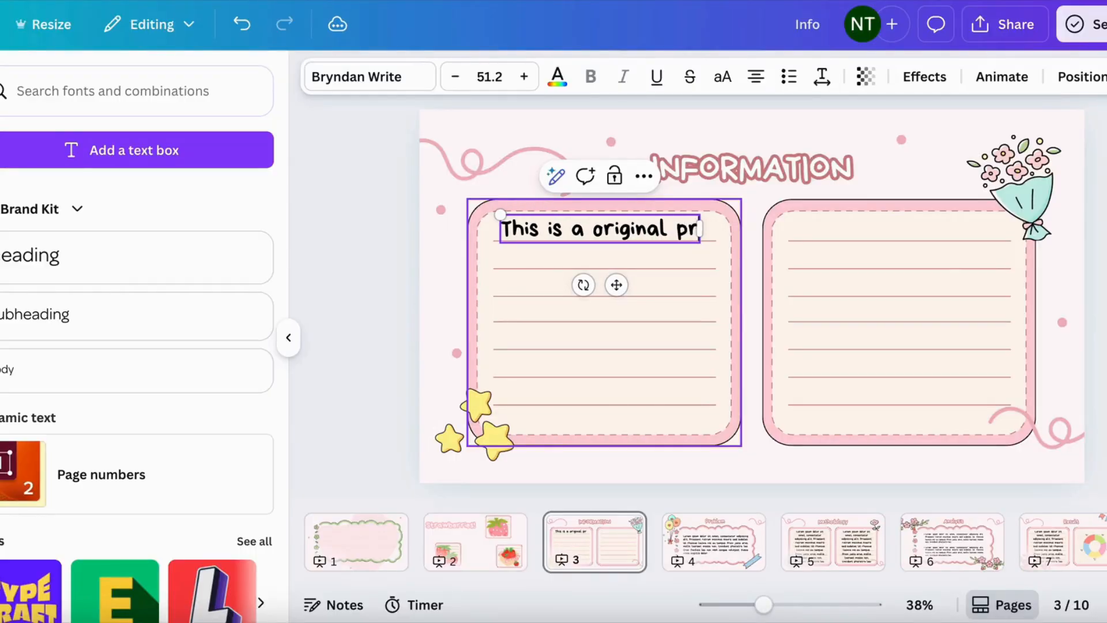
type("esentation")
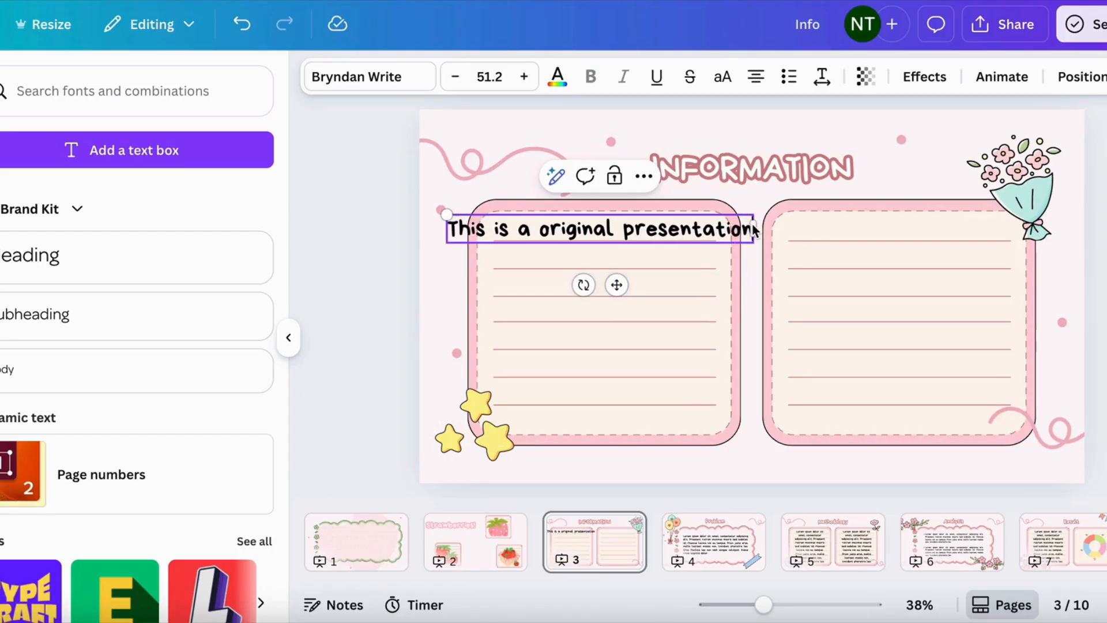
left_click(1093, 242)
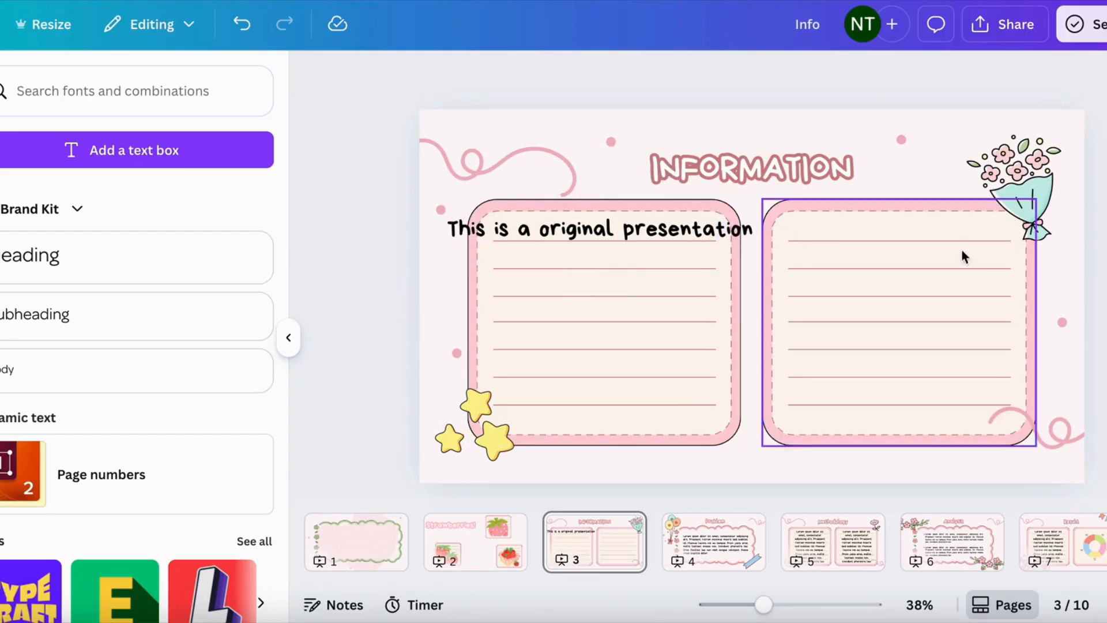
Narrow the "This is a original presentation" text box to wrap onto two lines and center it at the top of the left card
left_click(722, 225)
mouse_move(720, 225)
left_mouse_down()
mouse_move(748, 253)
mouse_move(794, 249)
mouse_move(717, 246)
left_mouse_up()
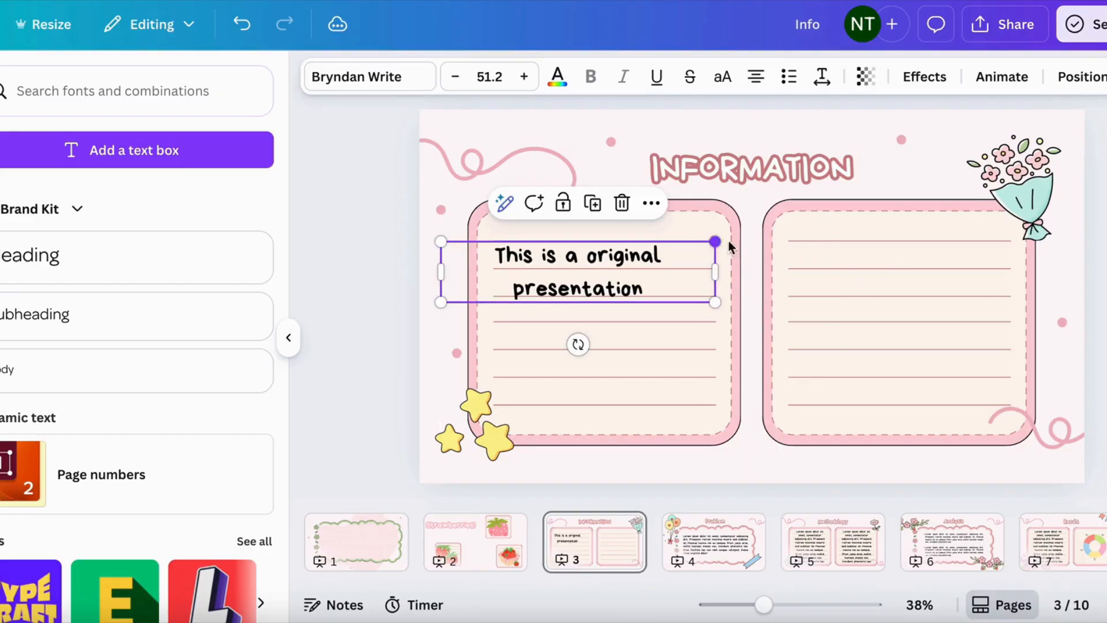
left_click(935, 154)
left_click(585, 286)
left_click_drag(585, 286, 607, 254)
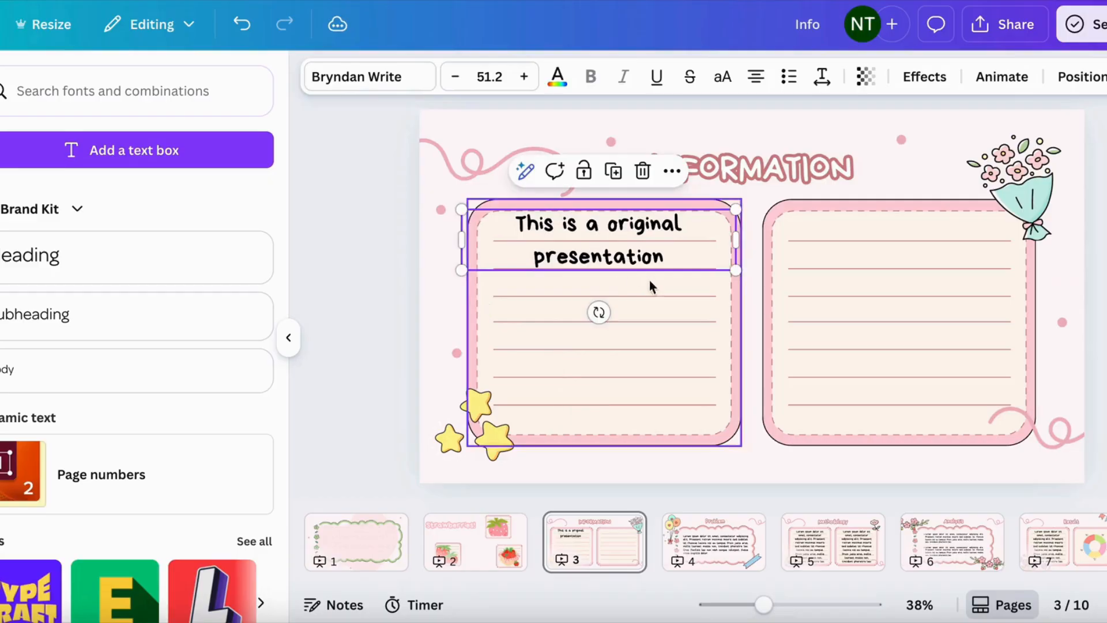
Add a text box reading "But credit to Borcelle Group" at about size 29 and place it just below the left card's text
left_click(190, 168)
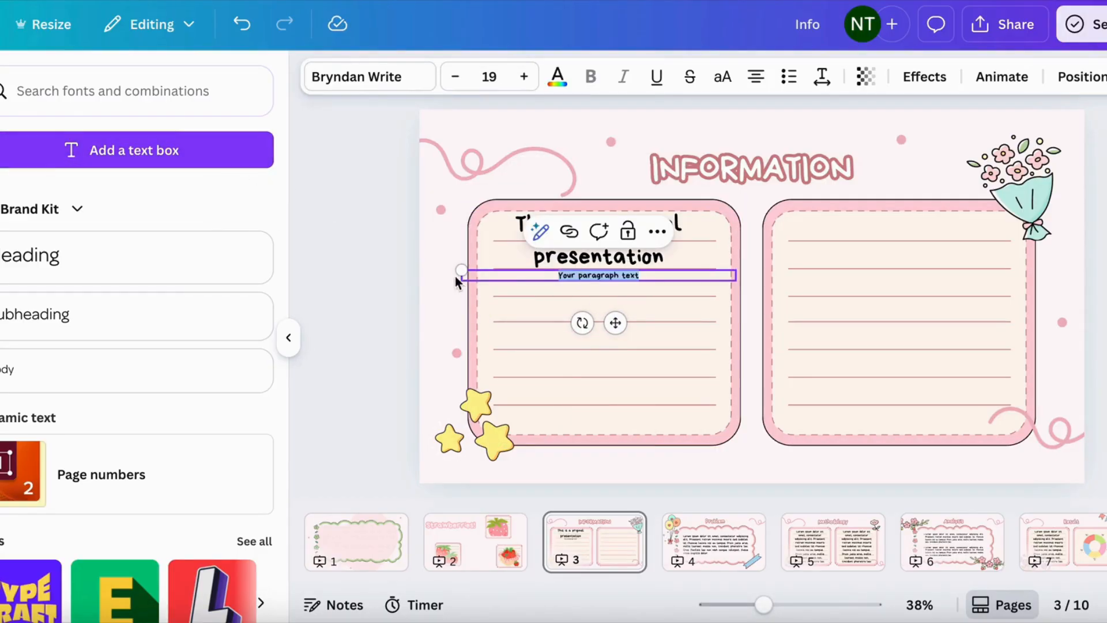
left_click_drag(462, 271, 320, 265)
type("But credit to Borcelle Group")
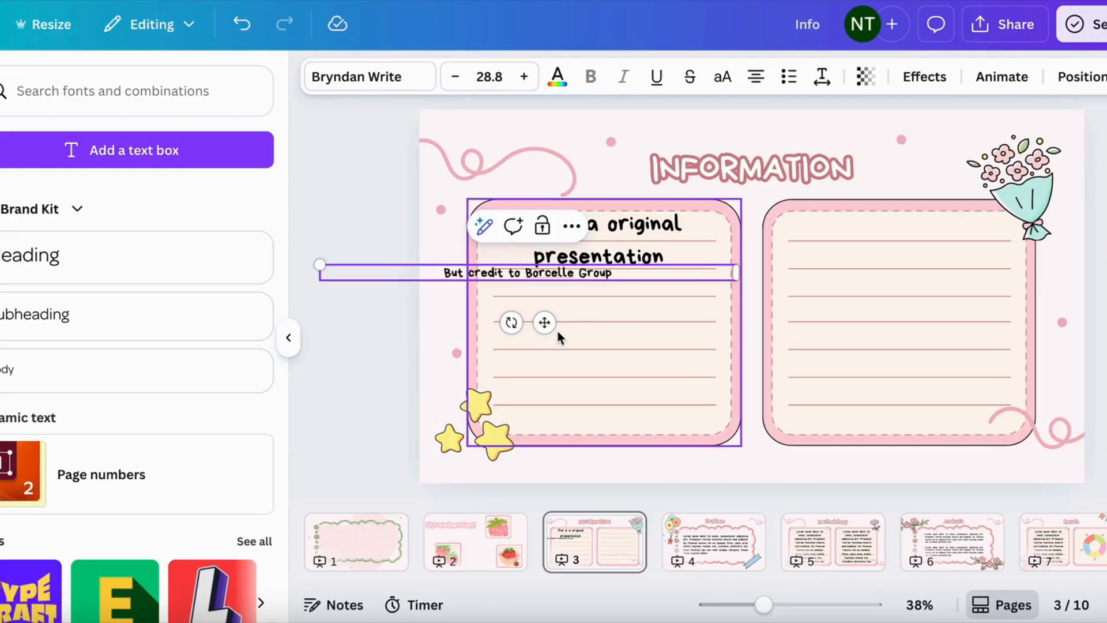
left_click_drag(556, 330, 619, 332)
left_click(399, 242)
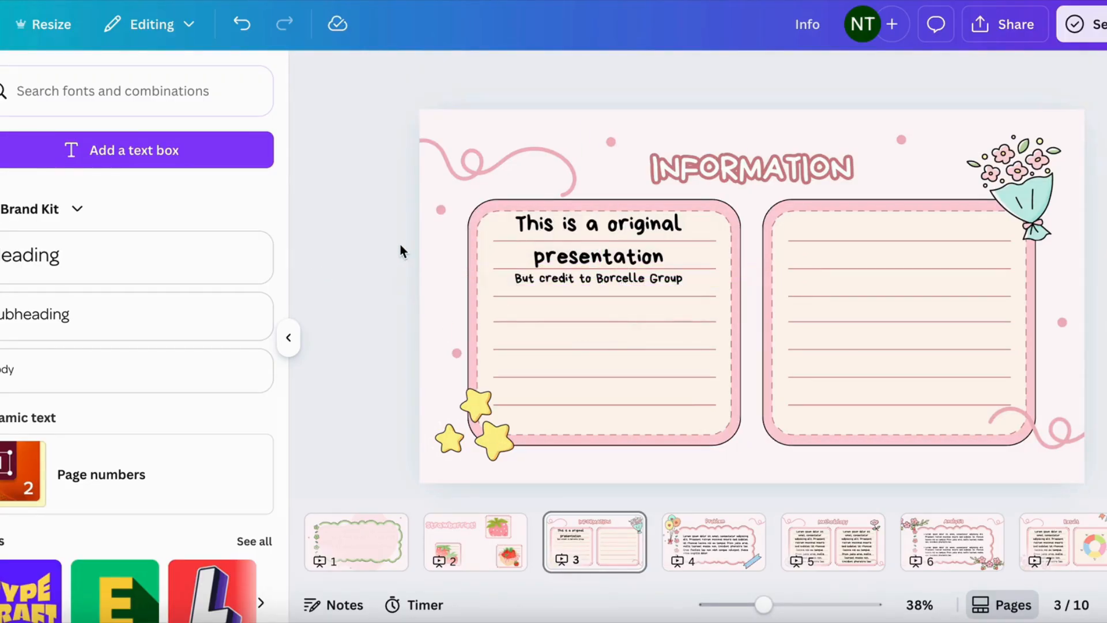
Delete the right card and move the INFORMATION title to the slide's lower-right area
left_click(797, 334)
key("Delete")
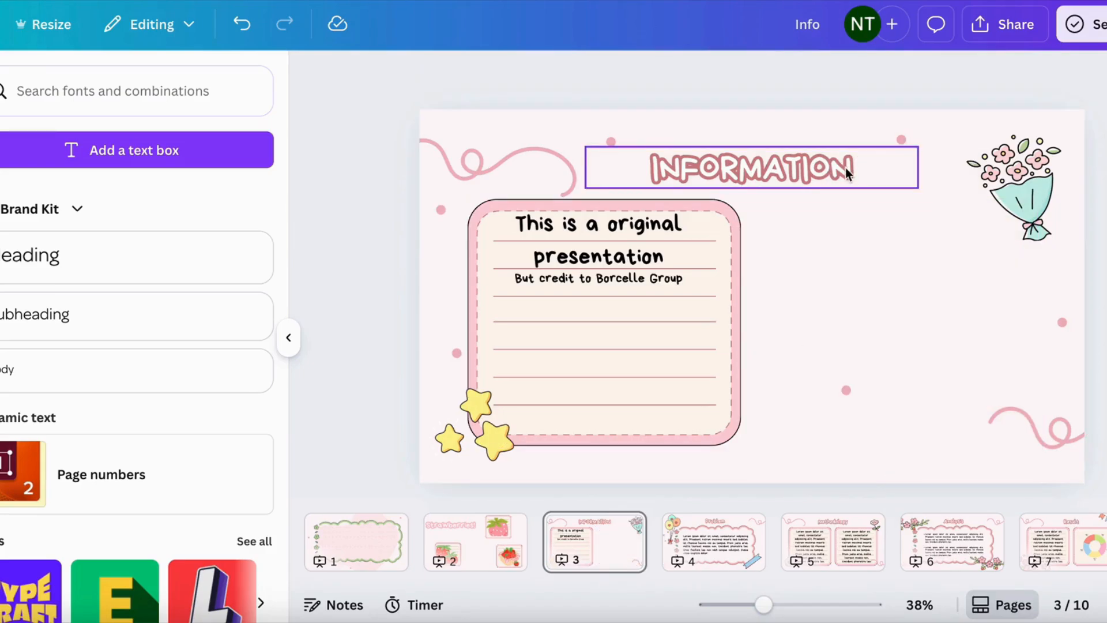
left_click_drag(843, 168, 976, 415)
Delete the flower bouquet and move the lower-right squiggle and the stars into the empty space beside the card
left_click(1023, 215)
left_click_drag(1023, 215, 821, 290)
key("Delete")
left_click_drag(487, 427, 926, 349)
left_click(1101, 271)
Rotate the upper-left squiggle counterclockwise so it rises steeply past the slide's top edge
left_click(546, 161)
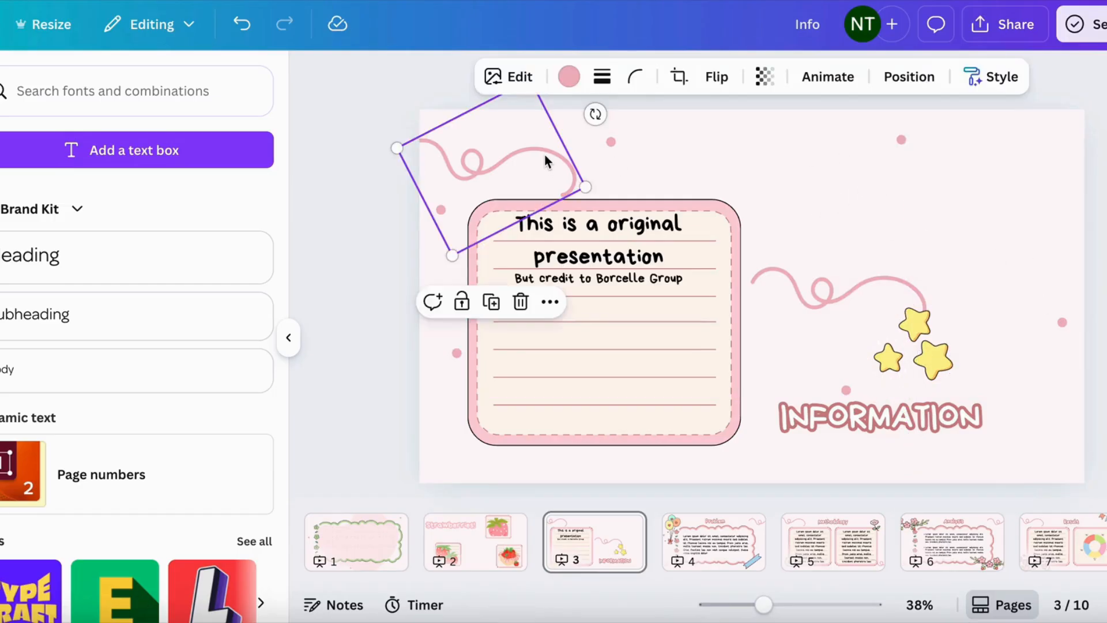
left_click_drag(602, 121, 506, 121)
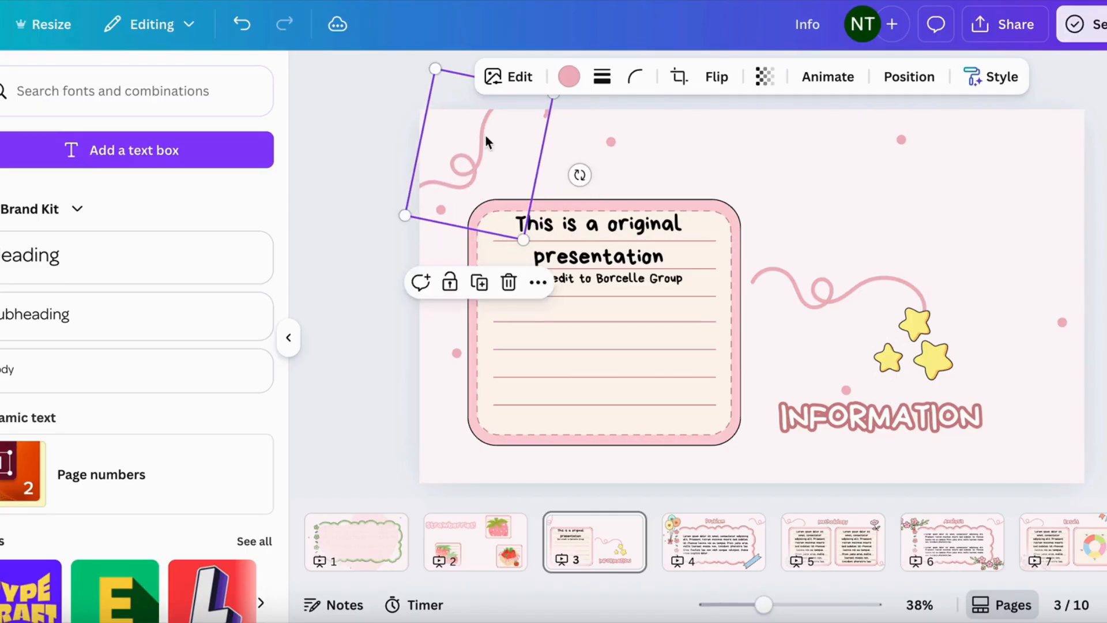
left_click(961, 193)
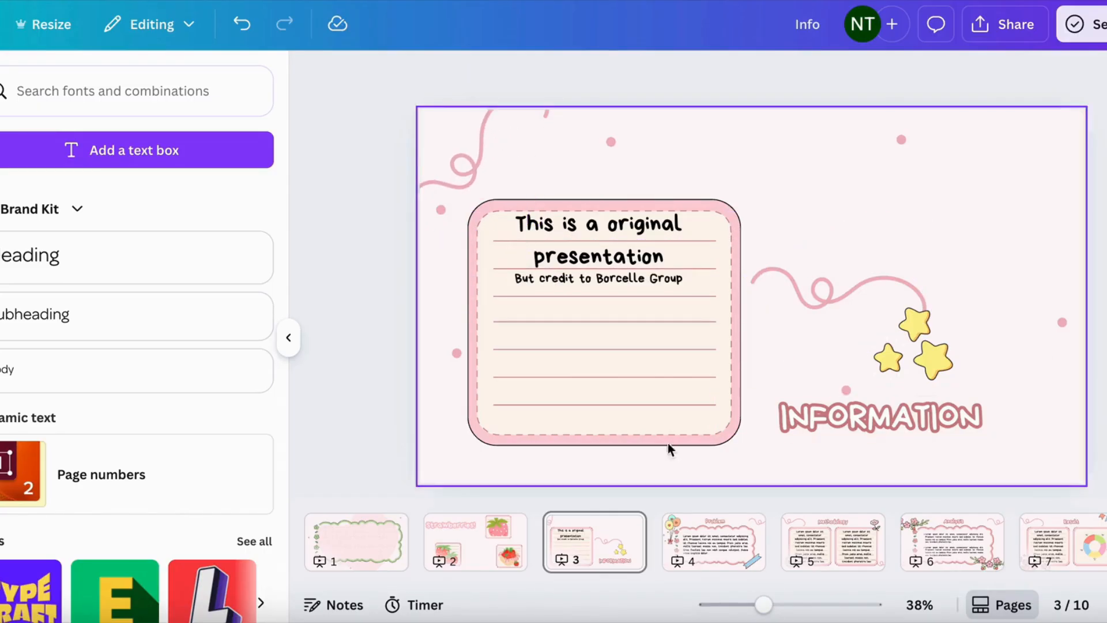
Move the stars graphic to the slide's upper-right corner and enlarge it slightly
left_click_drag(925, 328, 1056, 180)
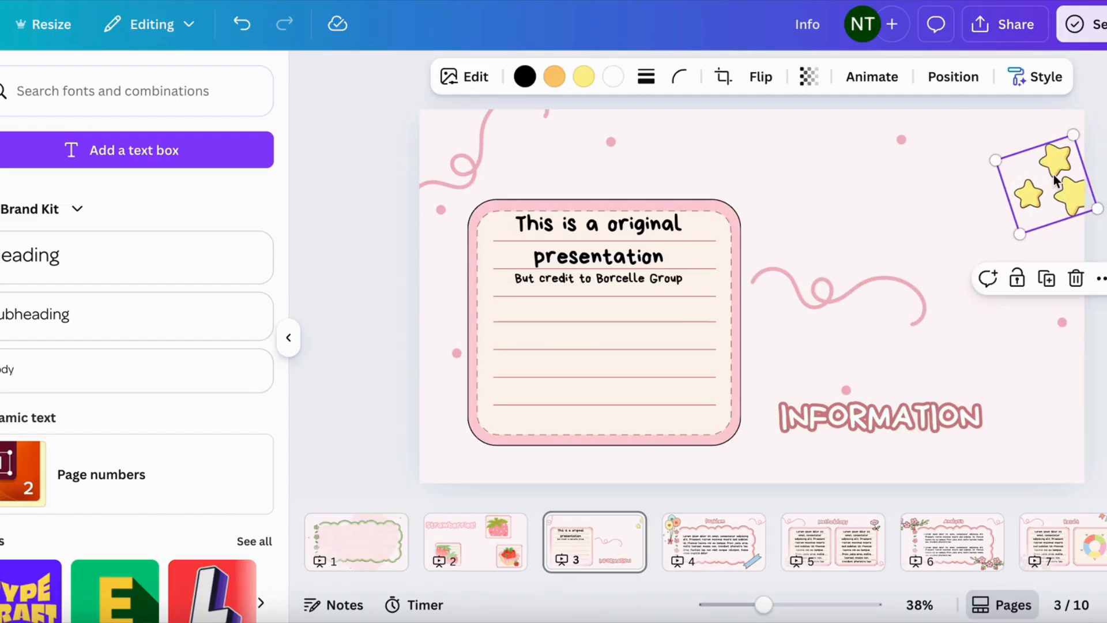
left_click_drag(1020, 234, 1007, 255)
left_click_drag(1053, 136, 1016, 165)
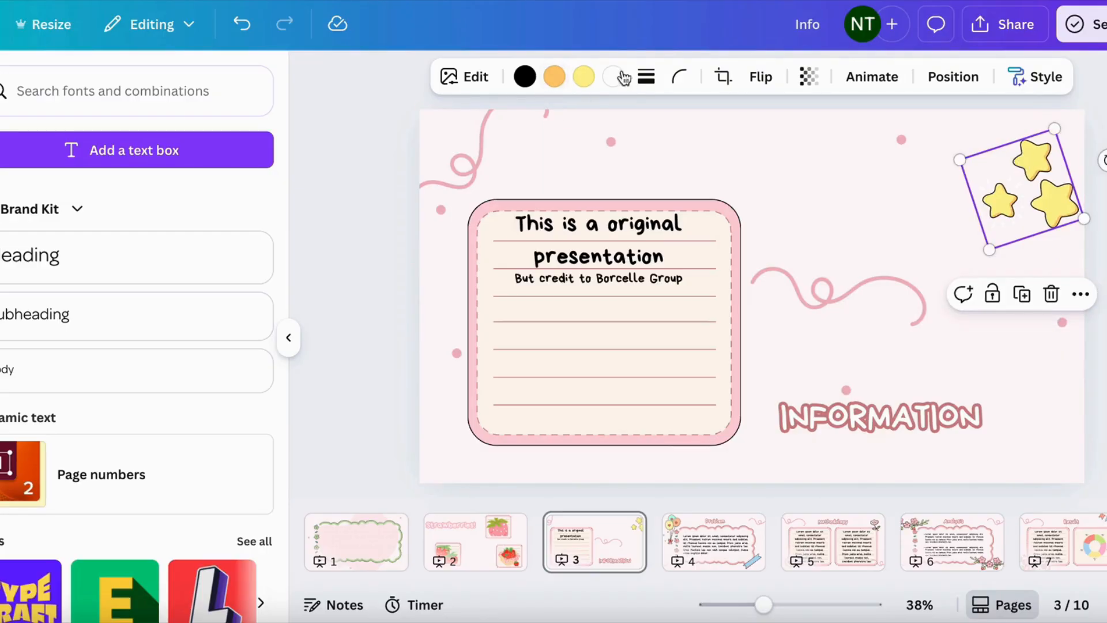
Recolor the orange shading of the stars graphic to Pastel red #ff8b85
left_click(554, 77)
left_click(256, 257)
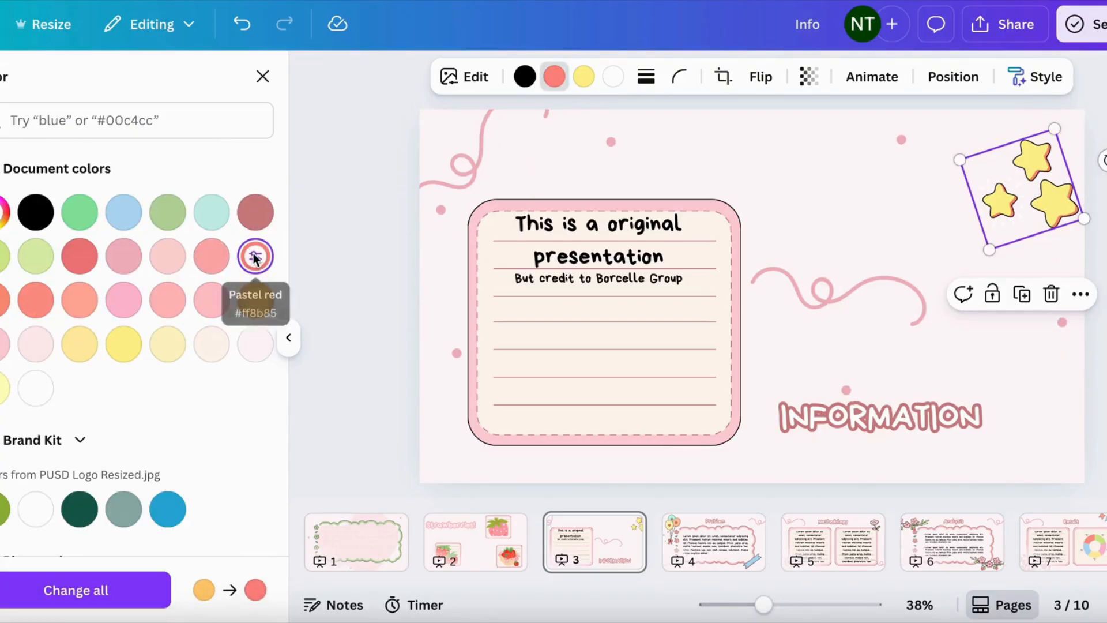
left_click(403, 292)
left_click(362, 395)
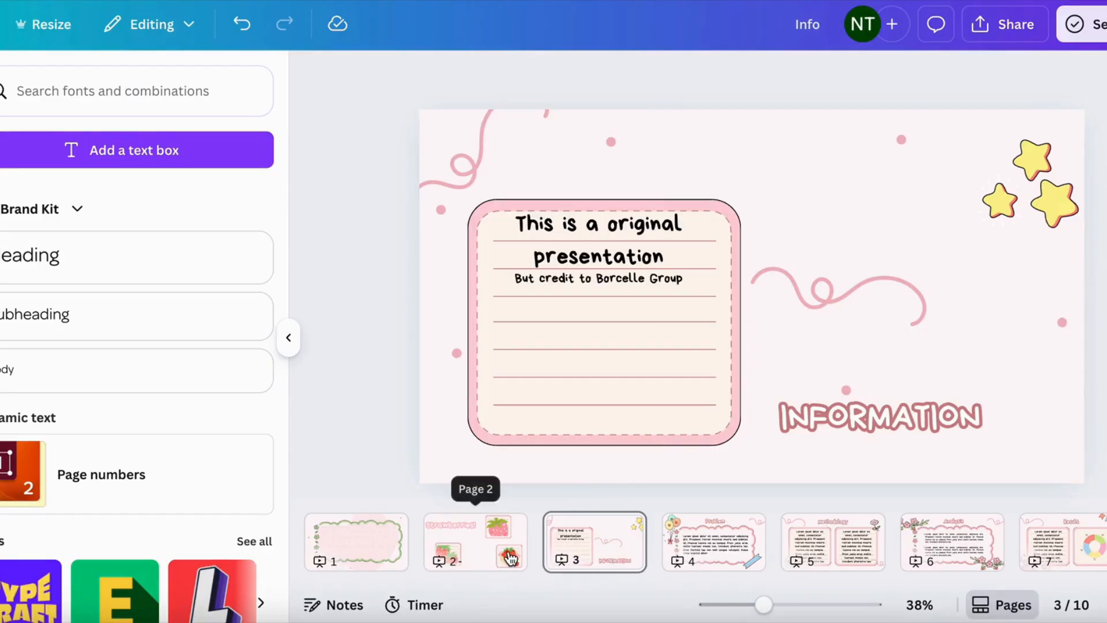
Add a Color Wipe transition between page 2 and page 3
left_click(530, 556)
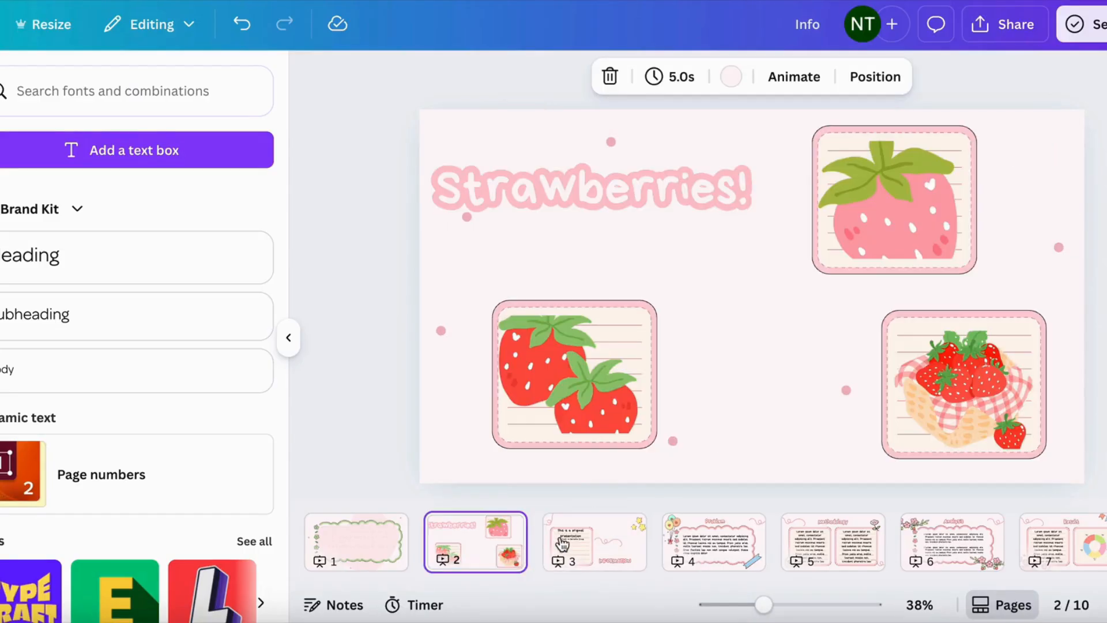
left_click(502, 527)
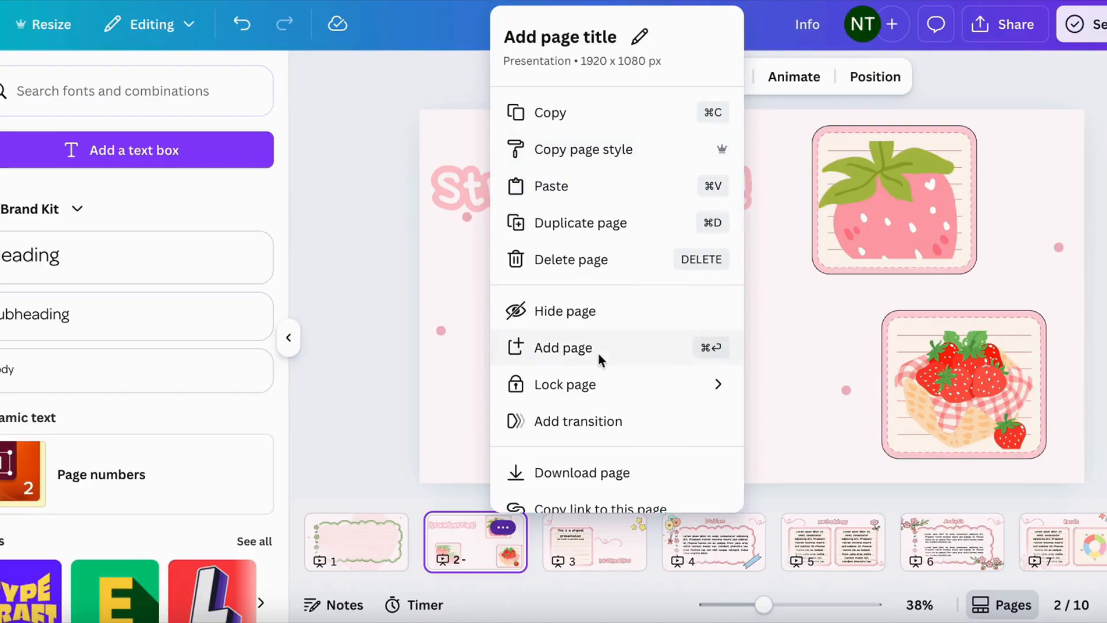
scroll(568, 353, "down", 1)
left_click(578, 398)
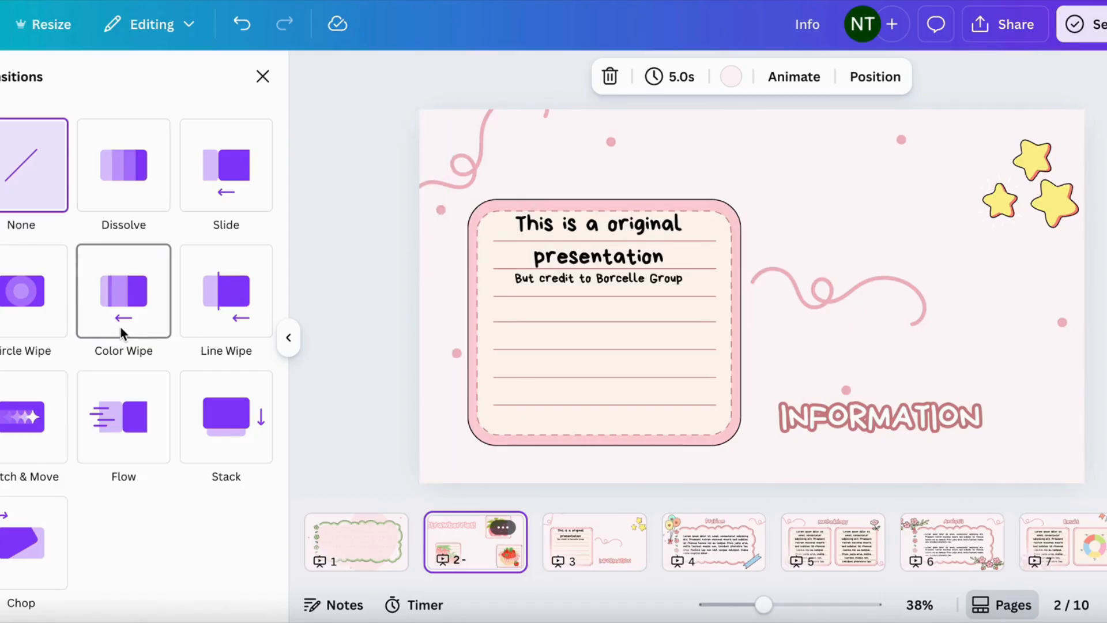
left_click(119, 326)
Set the Color Wipe's four colors to salmon pink, pale pink, coral red and light green
scroll(128, 456, "down", 2)
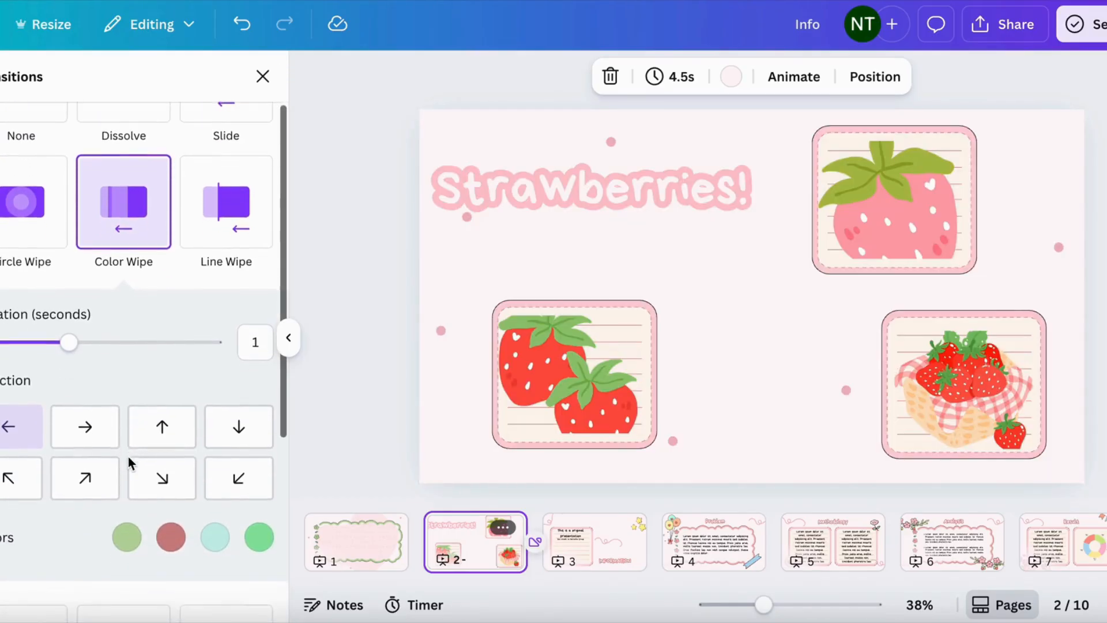
left_click(129, 529)
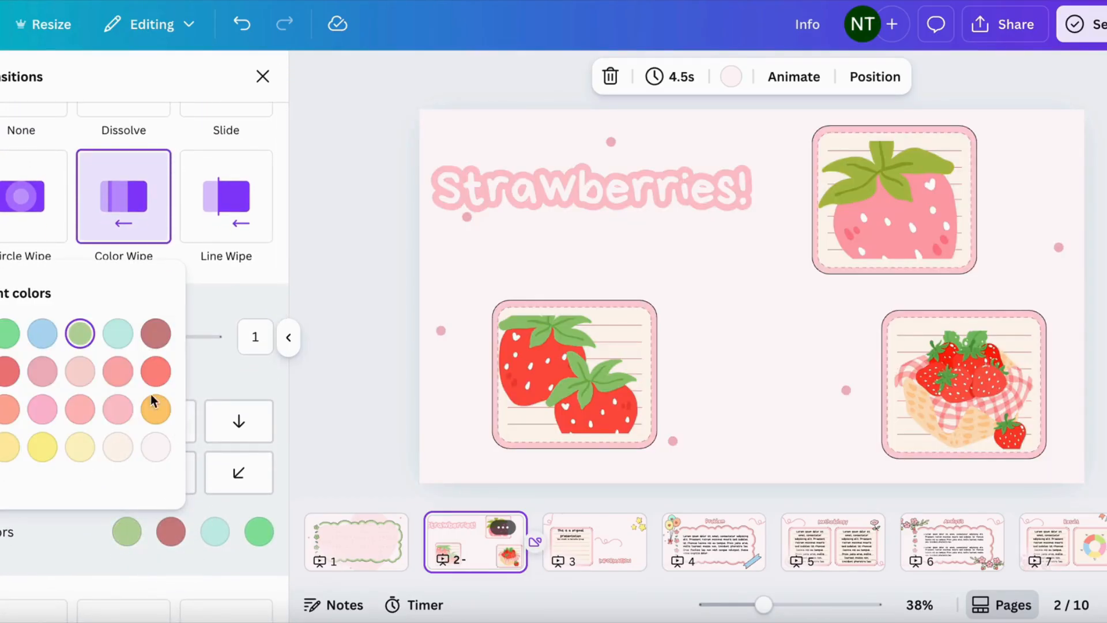
left_click(80, 408)
left_click(181, 541)
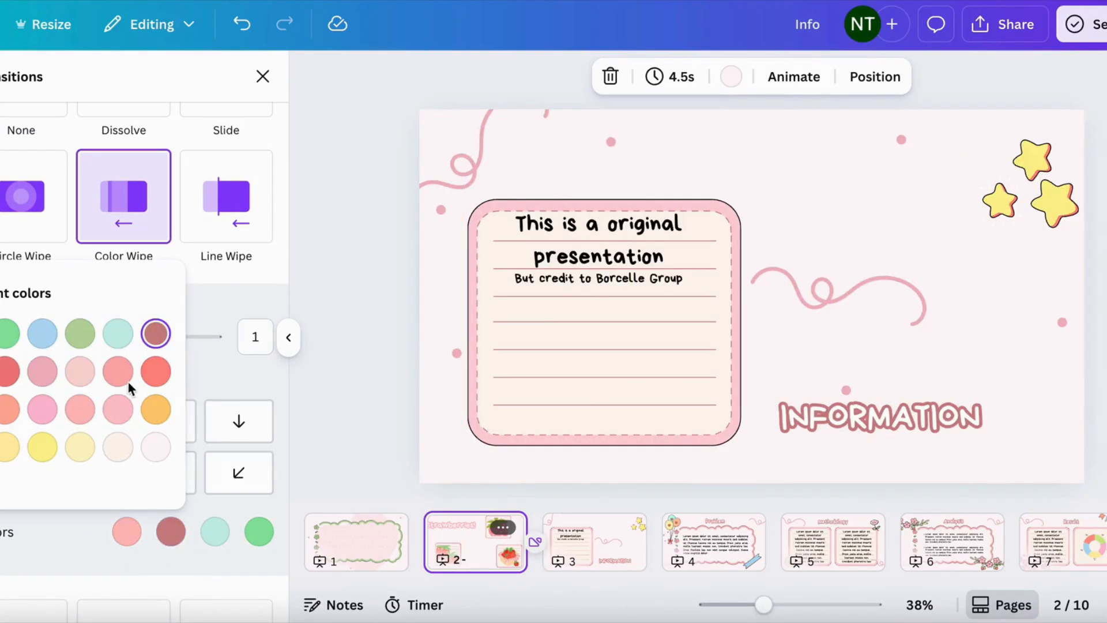
left_click(215, 531)
left_click(199, 371)
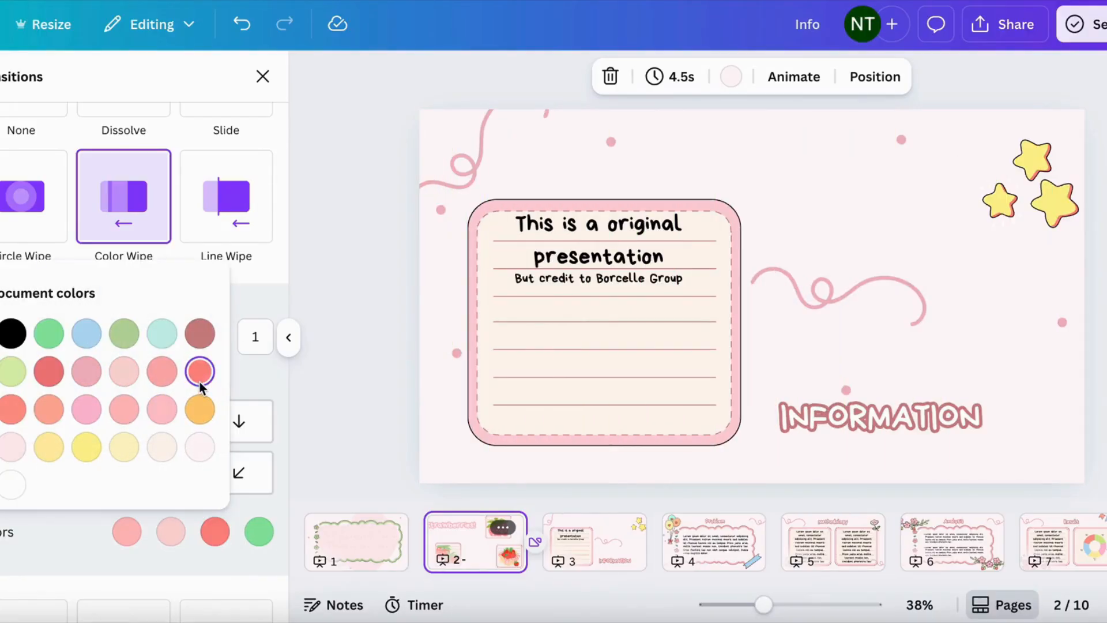
left_click(262, 532)
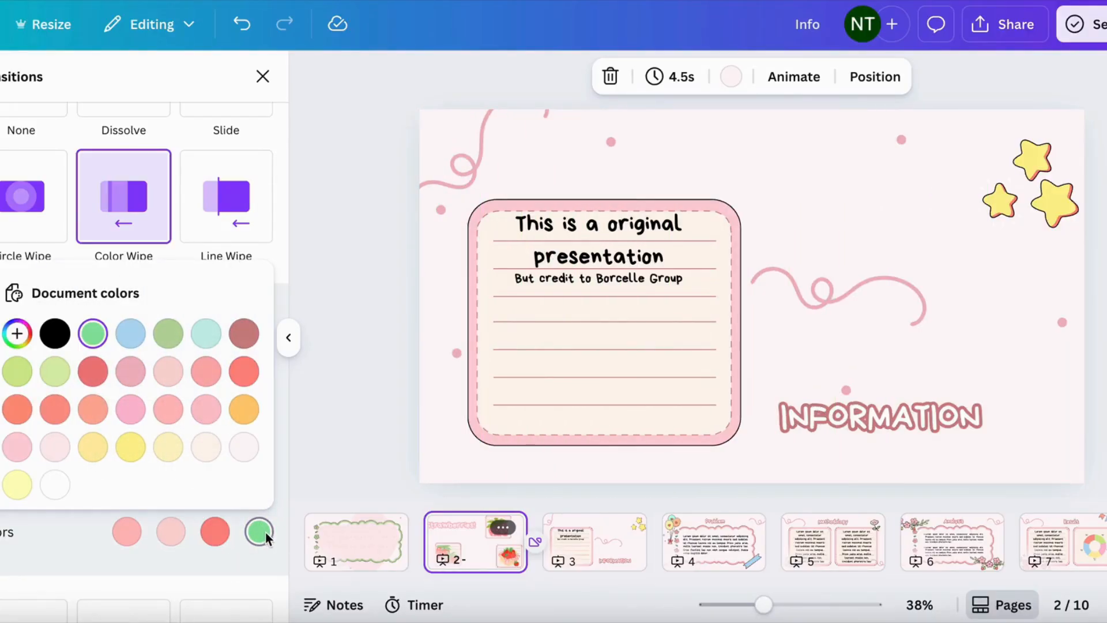
left_click(55, 370)
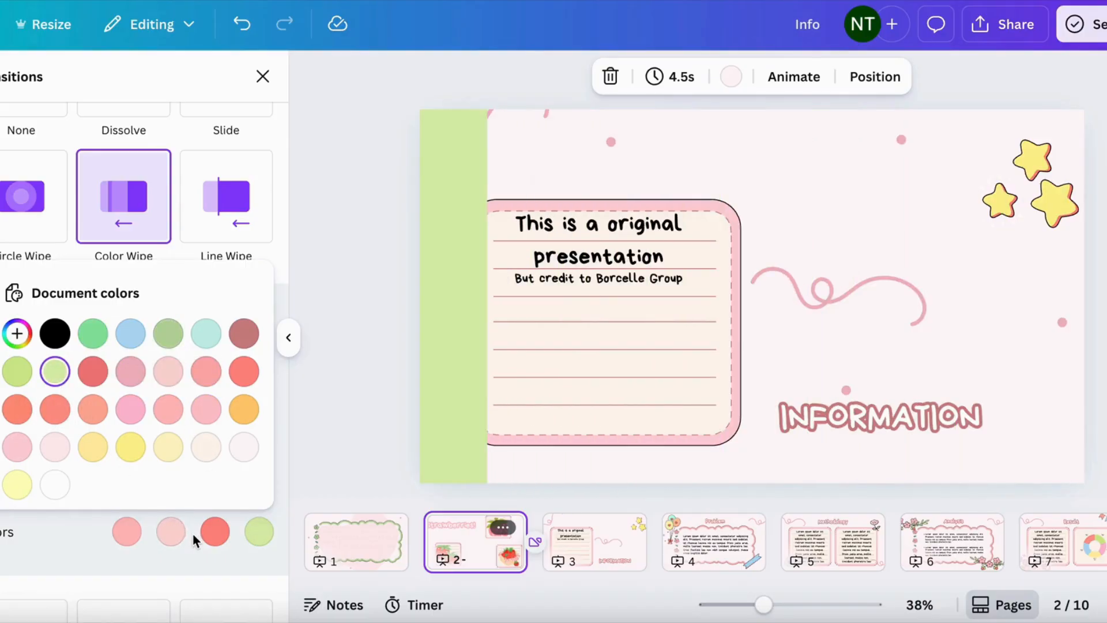
Change the third Color Wipe color to light pink
left_click(208, 522)
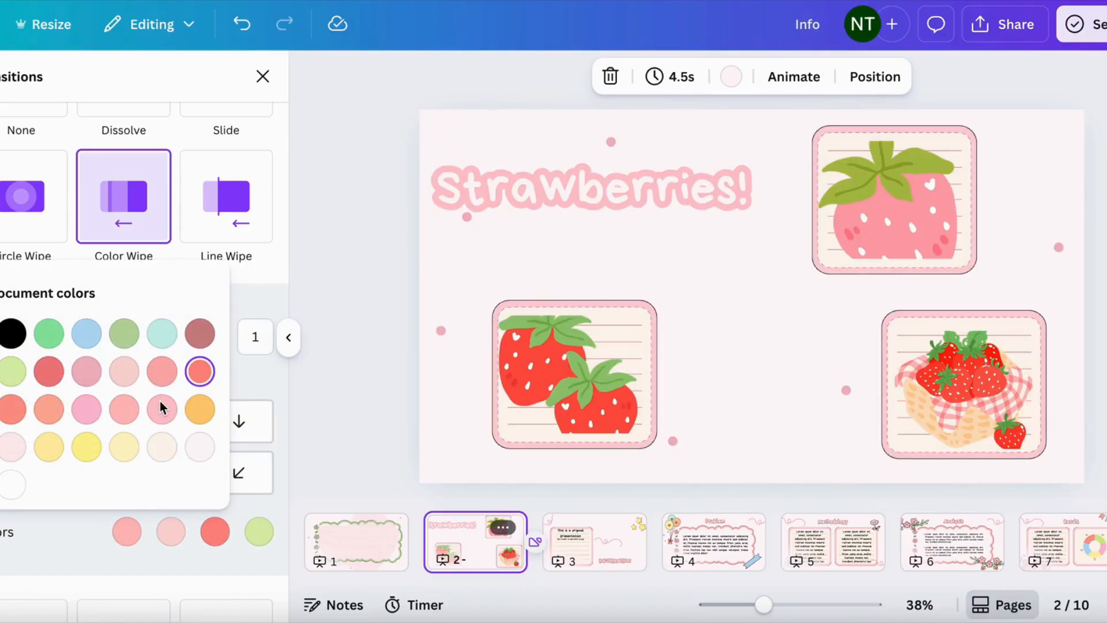
left_click(160, 408)
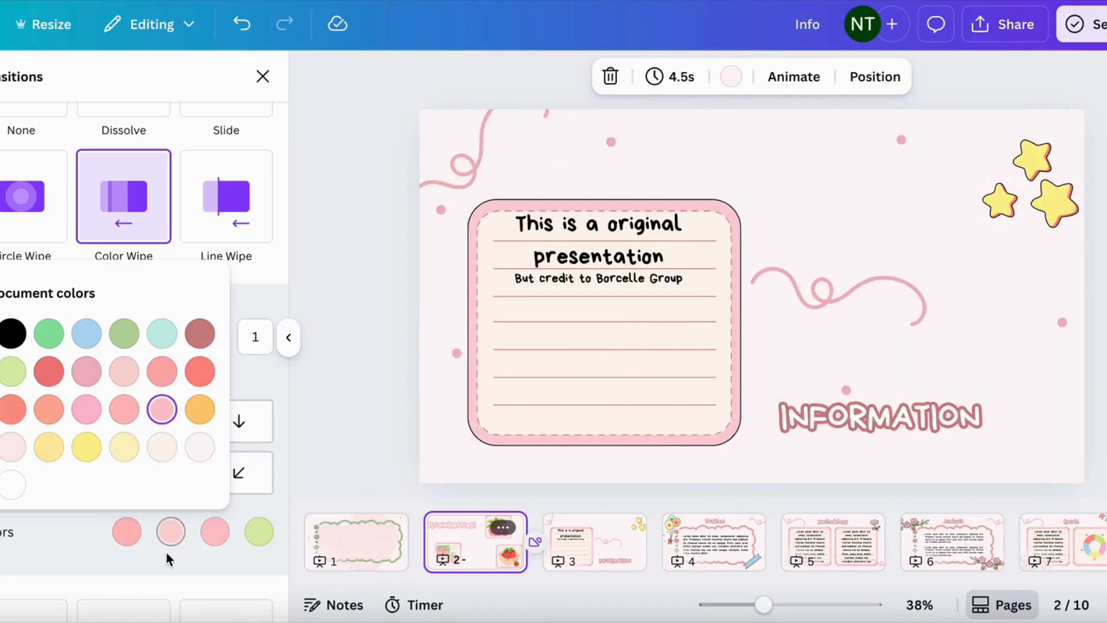
left_click(164, 551)
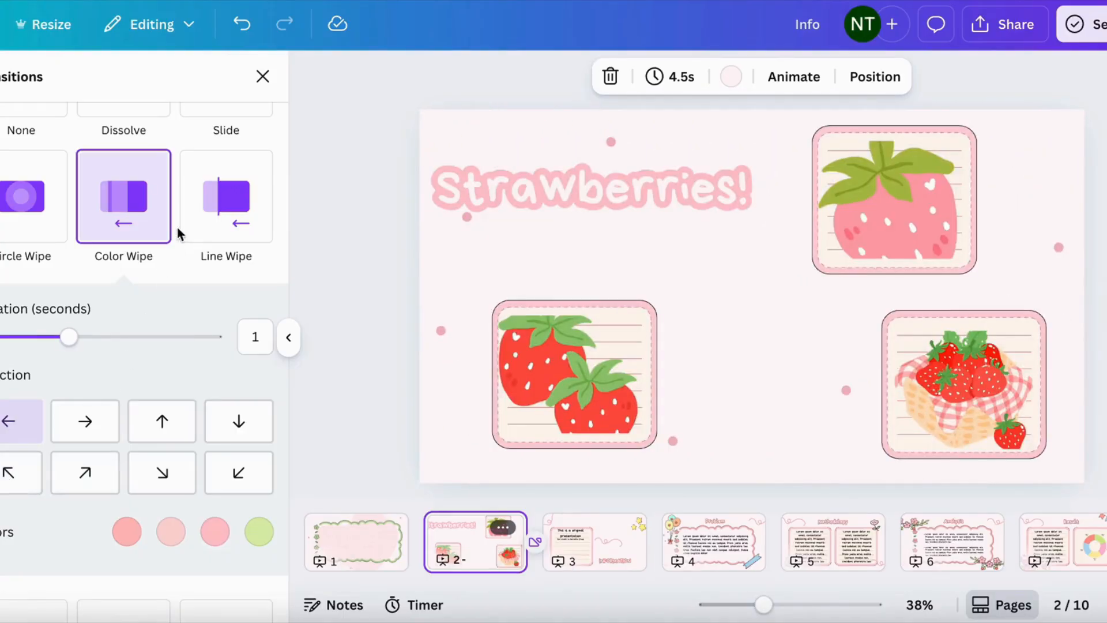
Set the Color Wipe's duration to 2.1 seconds and its direction to rightward
left_click_drag(83, 336, 175, 337)
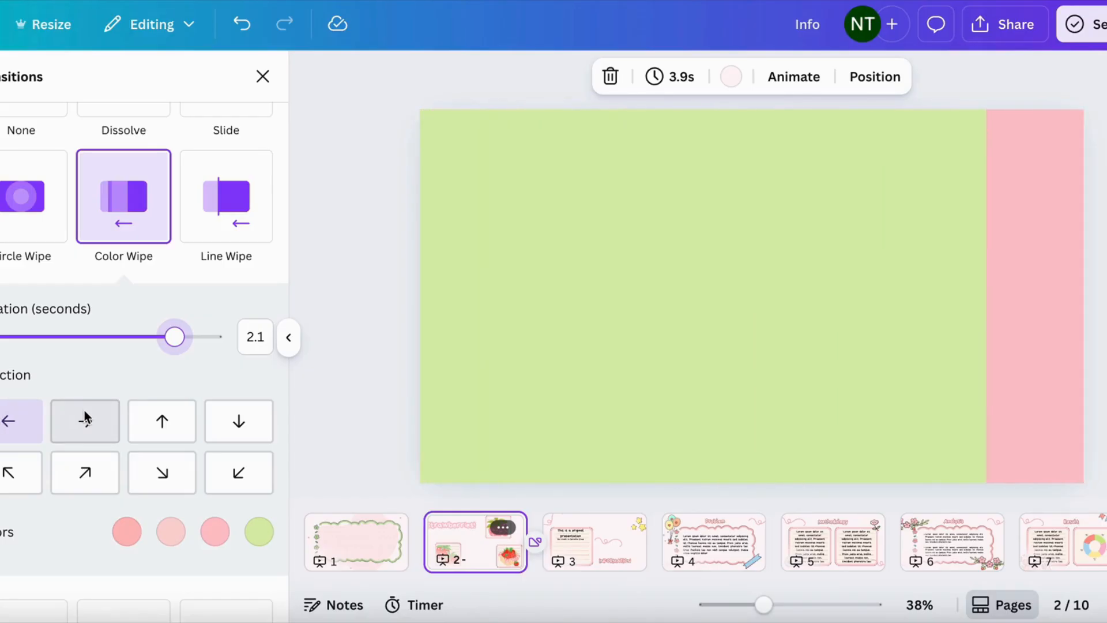
left_click(84, 412)
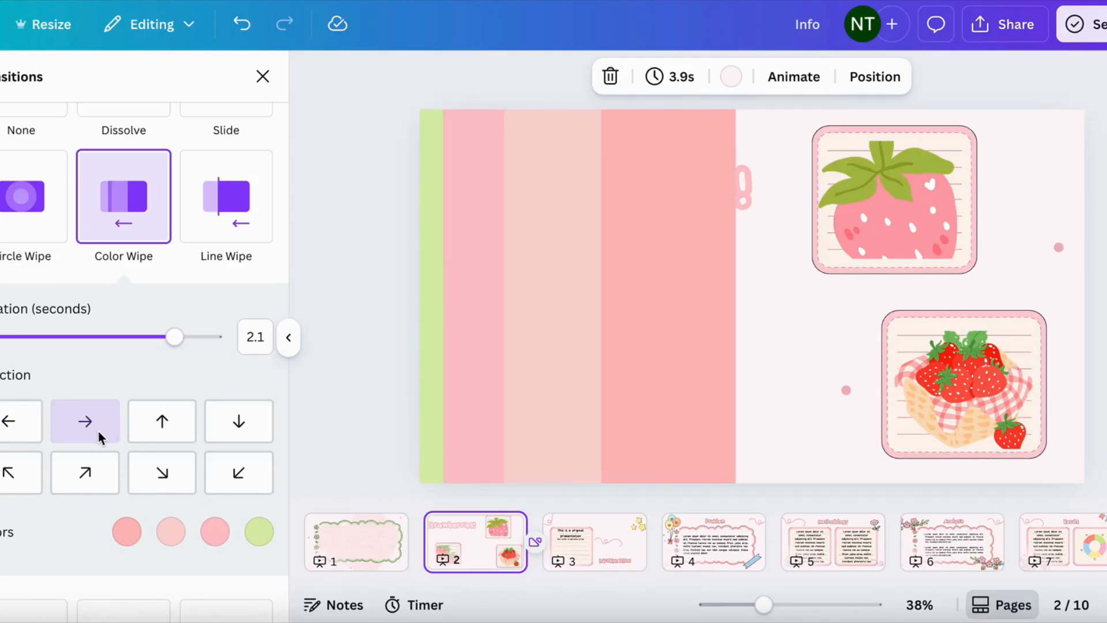
Open the transition options for page 1 and preview the Stack transition
left_click(349, 539)
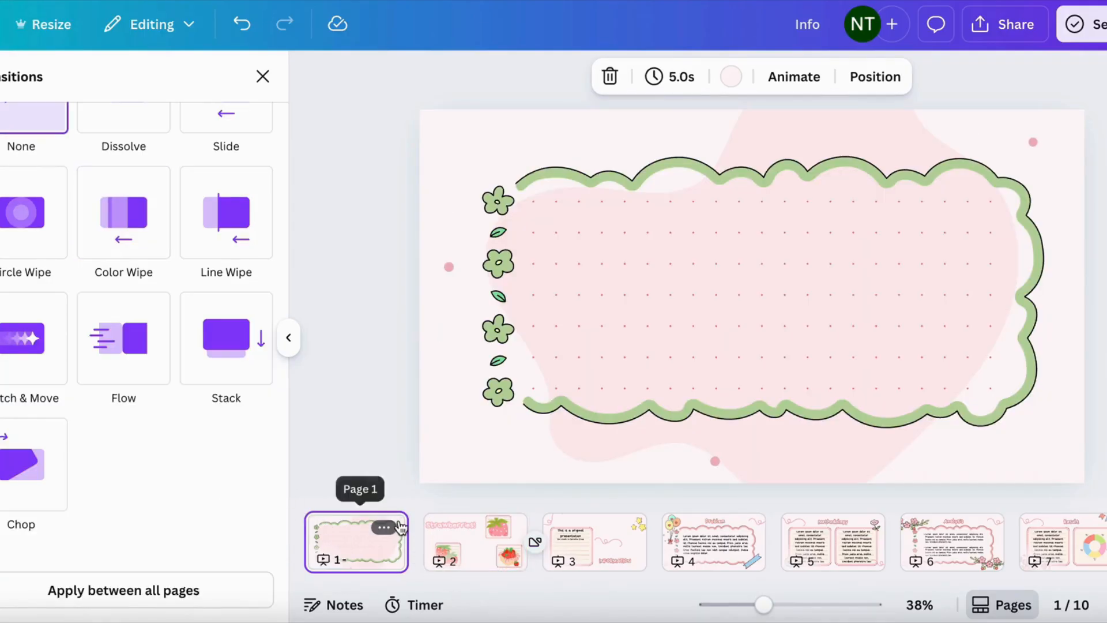
left_click(384, 527)
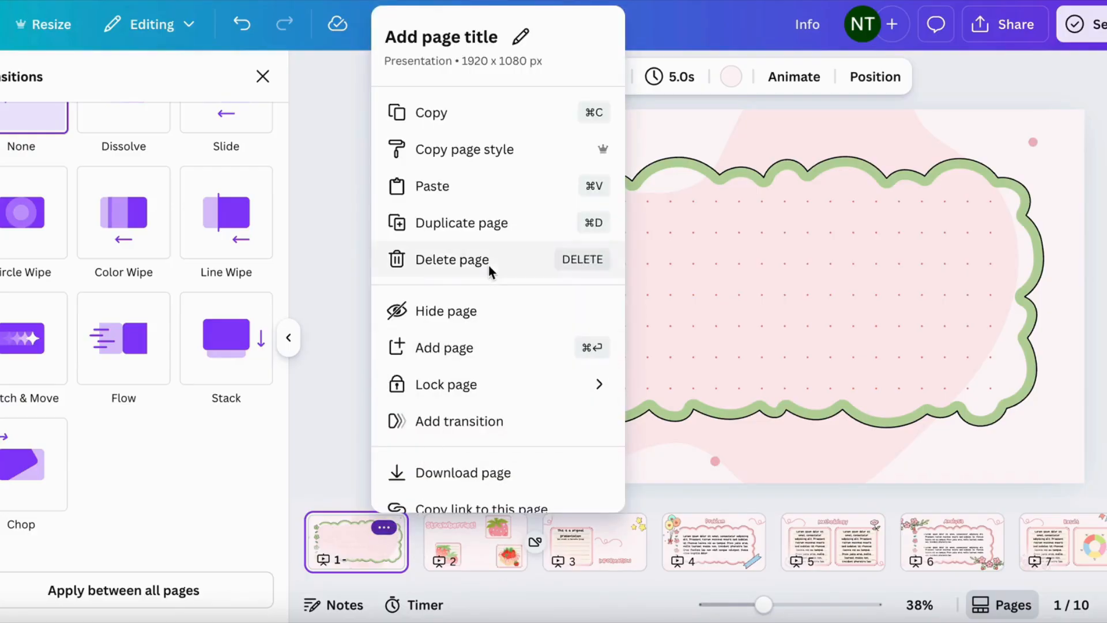
left_click(481, 419)
left_click(225, 363)
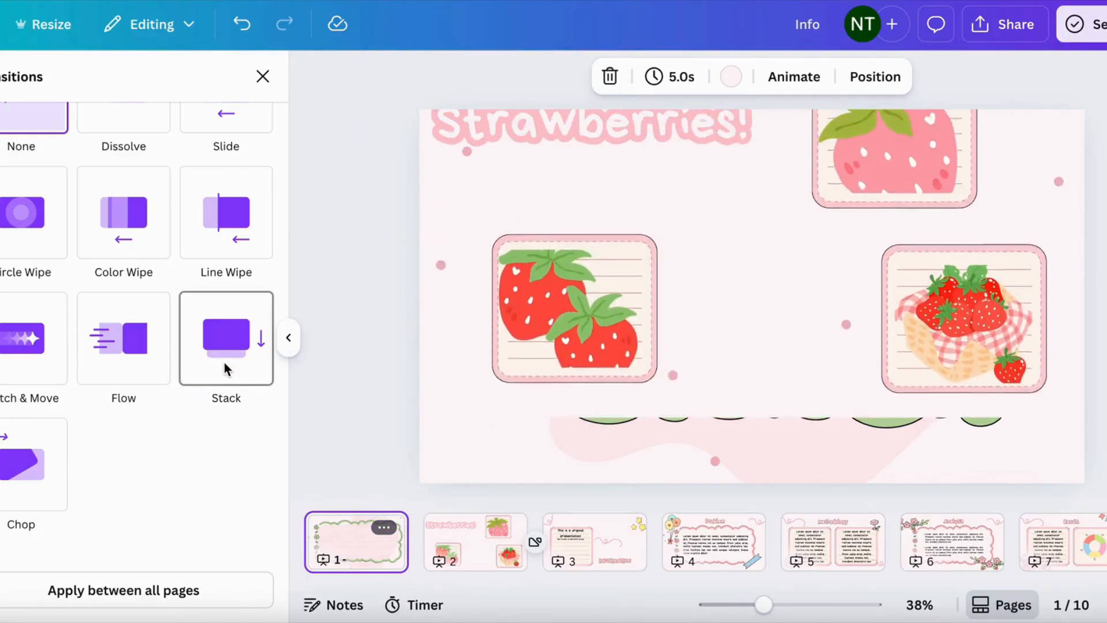
scroll(223, 359, "up", 1)
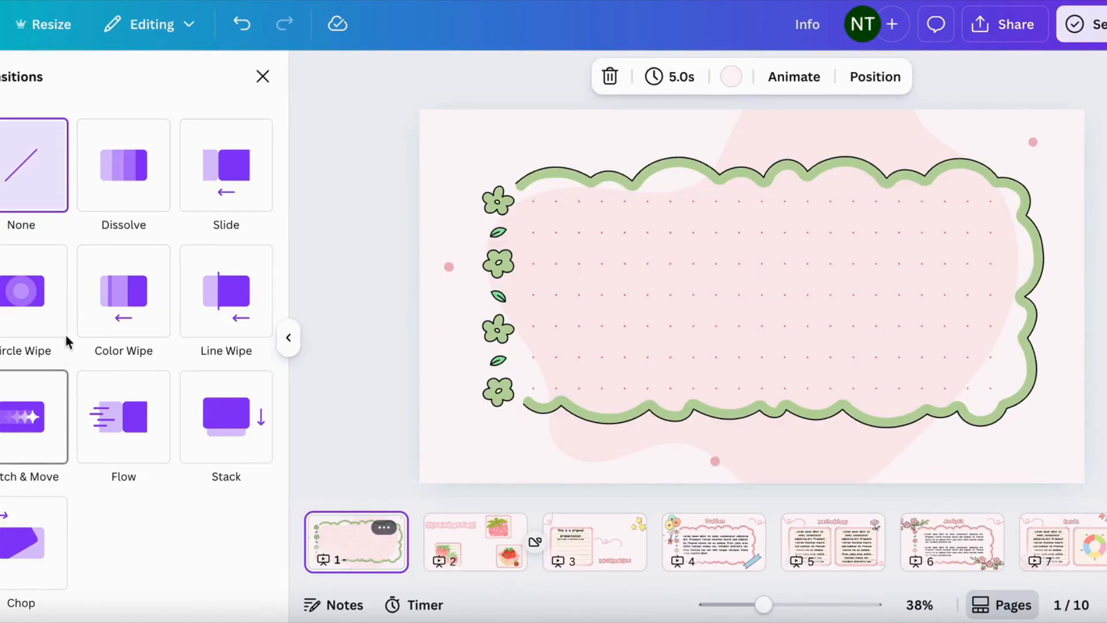
Try the Match & Move, Flow, Slide and Dissolve transitions after page 1, and reset the transition to None
left_click(46, 396)
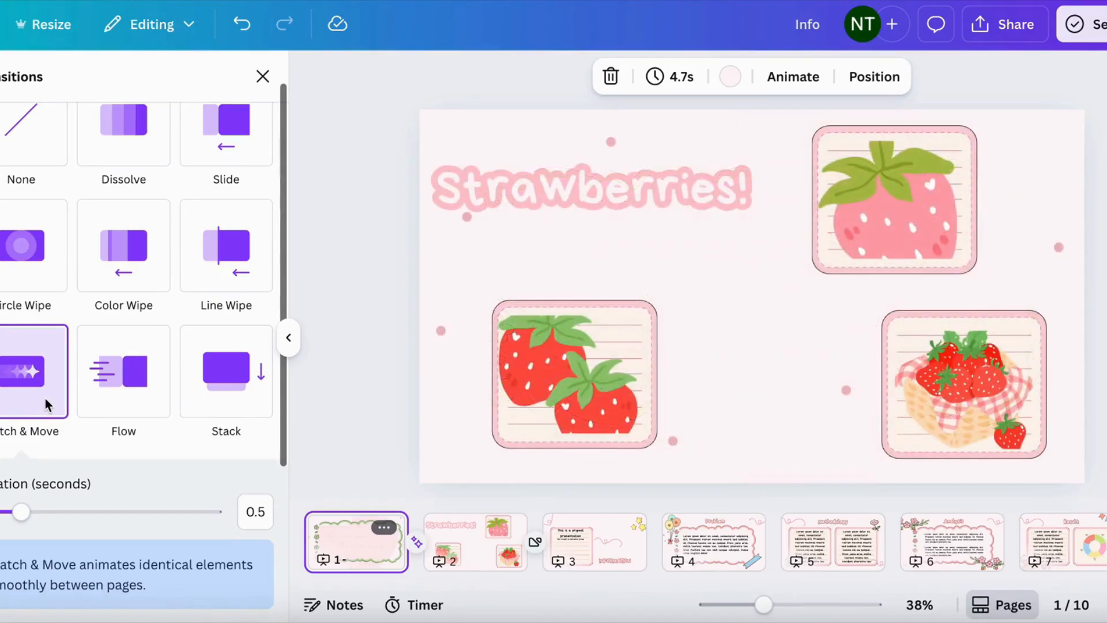
left_click(127, 369)
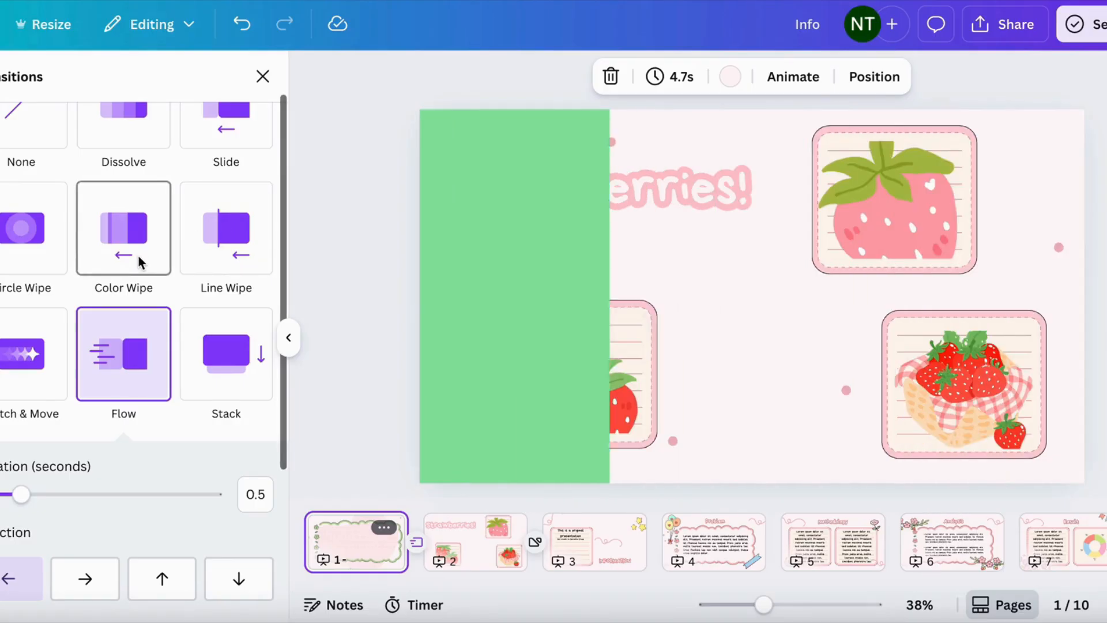
scroll(171, 241, "up", 1)
left_click(230, 175)
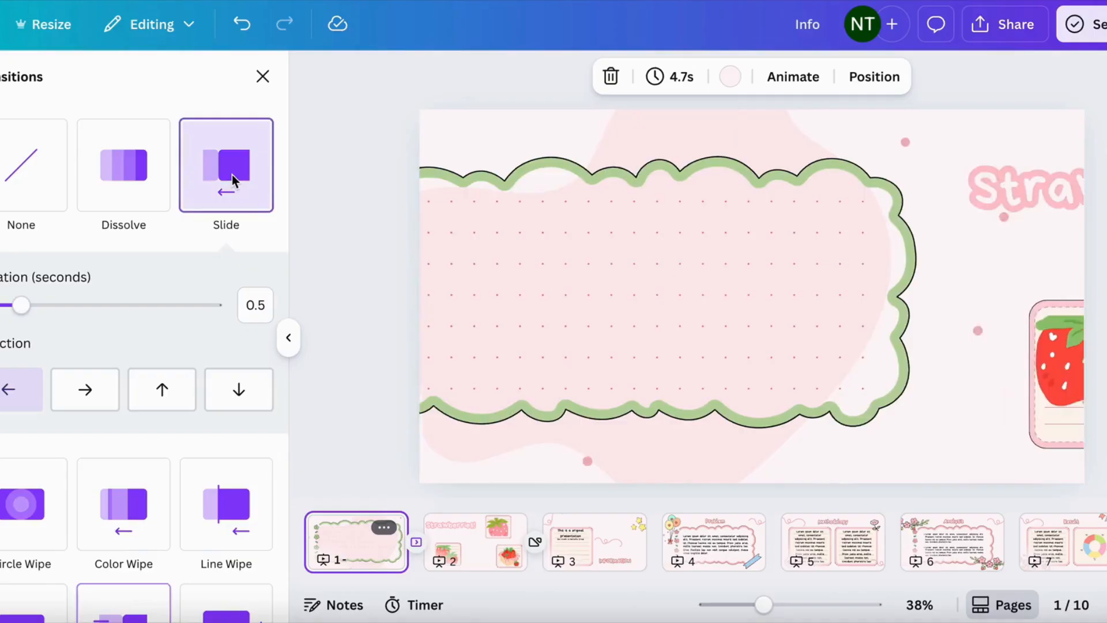
left_click(144, 186)
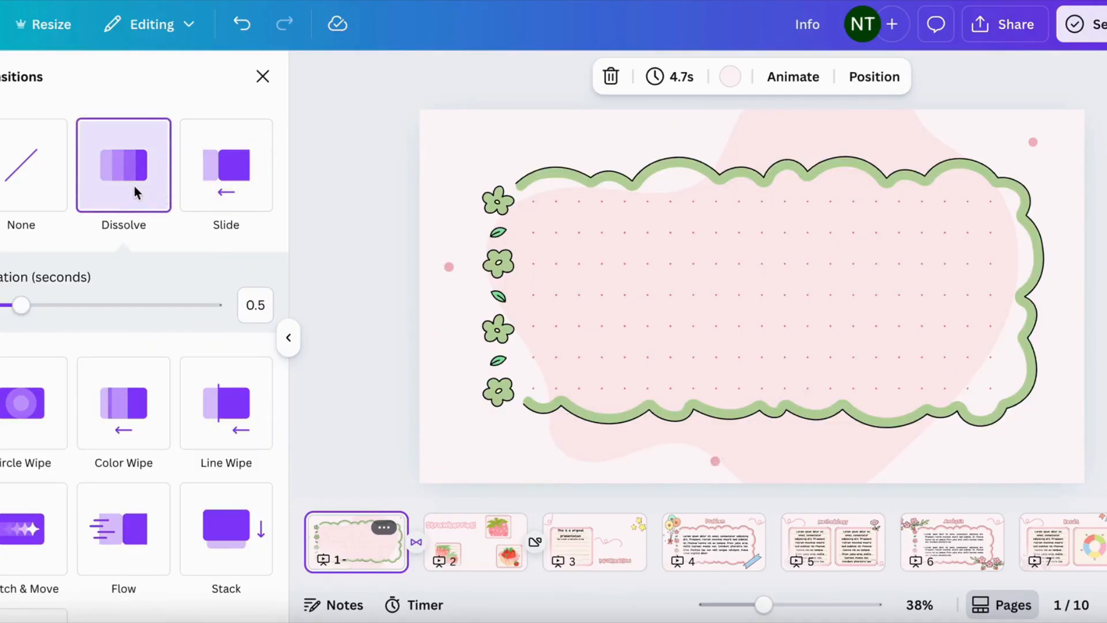
left_click(18, 182)
Apply the Slide transition between page 1 and page 2
left_click(216, 175)
left_click(387, 359)
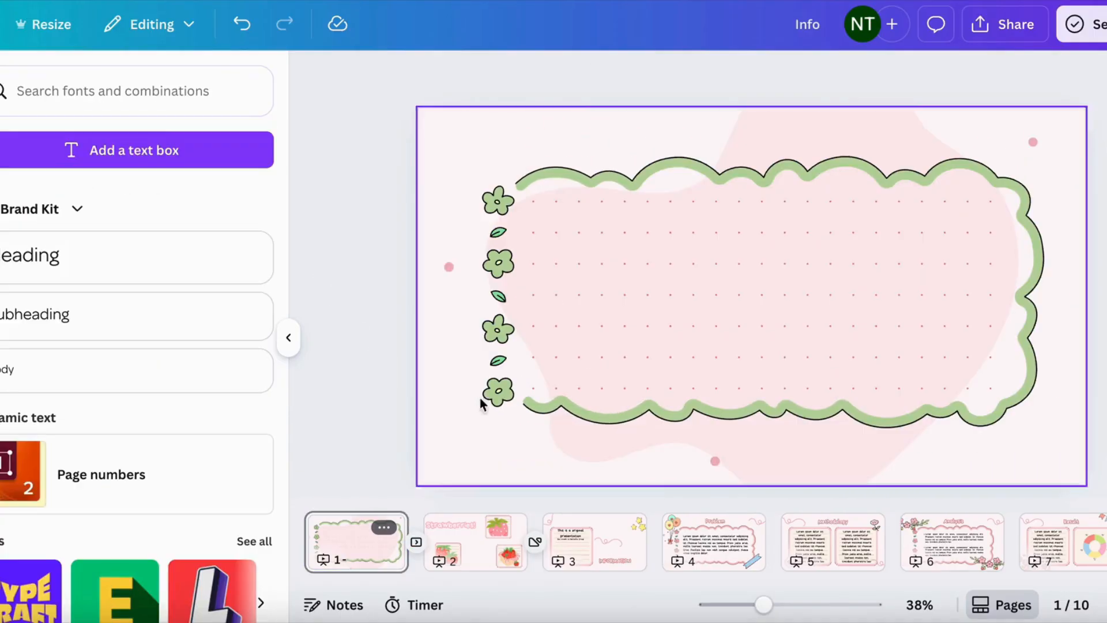
Add a Line Wipe transition between page 3 and page 4
left_click(719, 539)
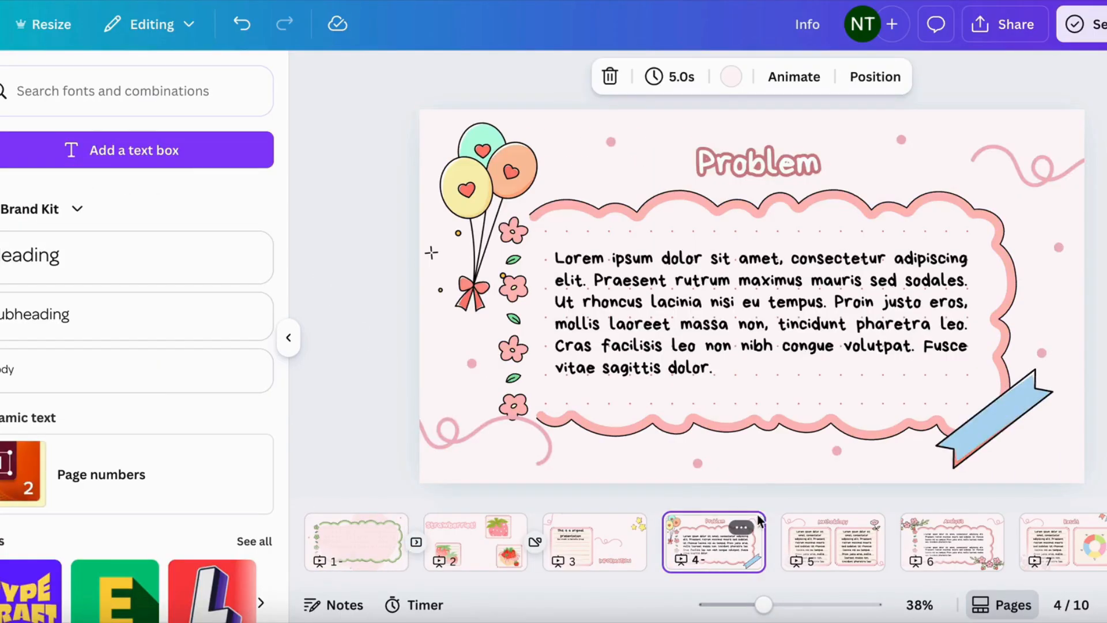
left_click(635, 547)
left_click(621, 527)
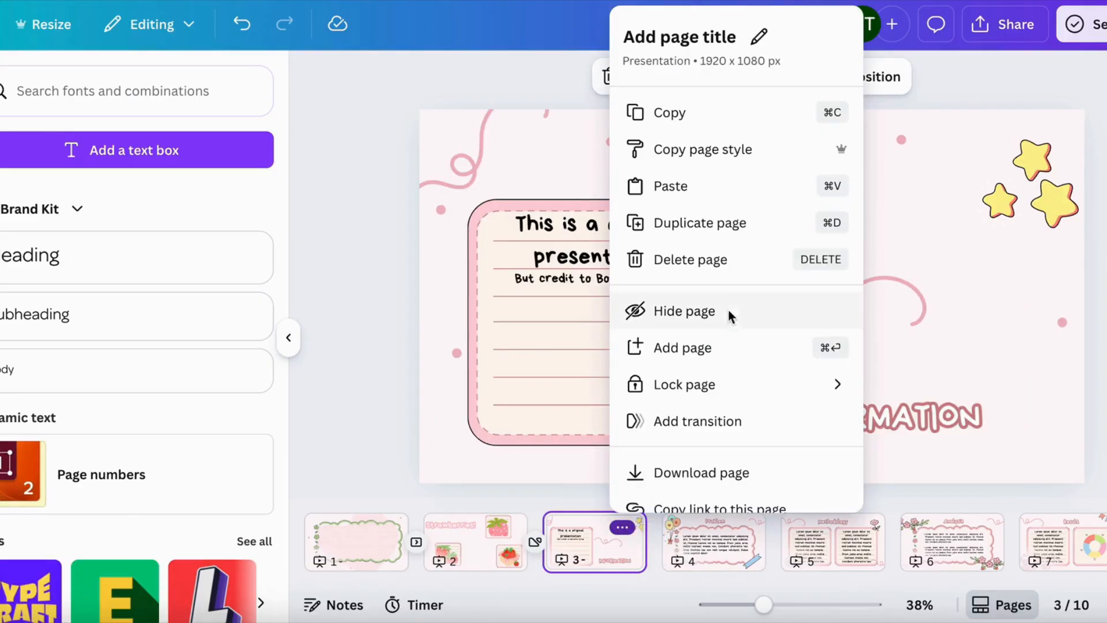
left_click(693, 421)
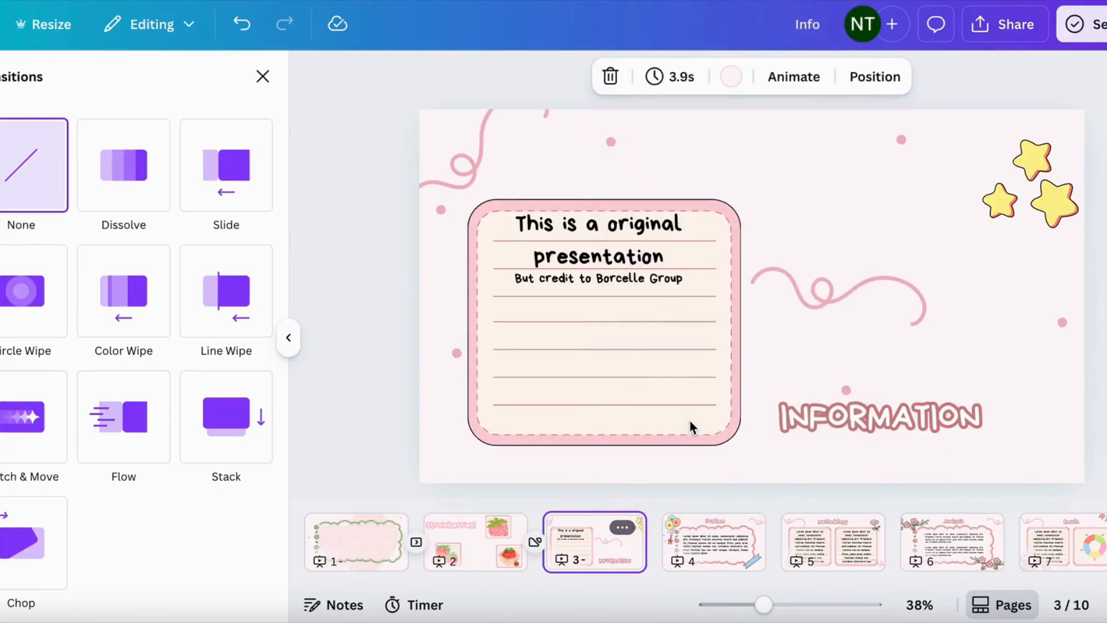
left_click(261, 317)
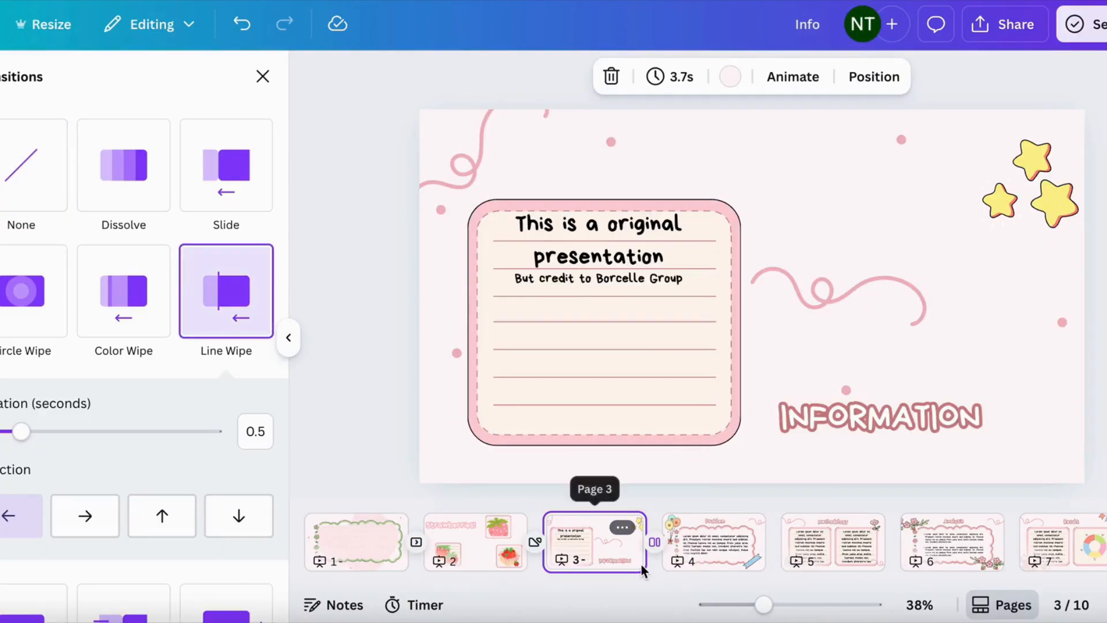
Delete the placeholder body paragraph from the Problem slide on page 4
left_click(605, 510)
left_click(747, 550)
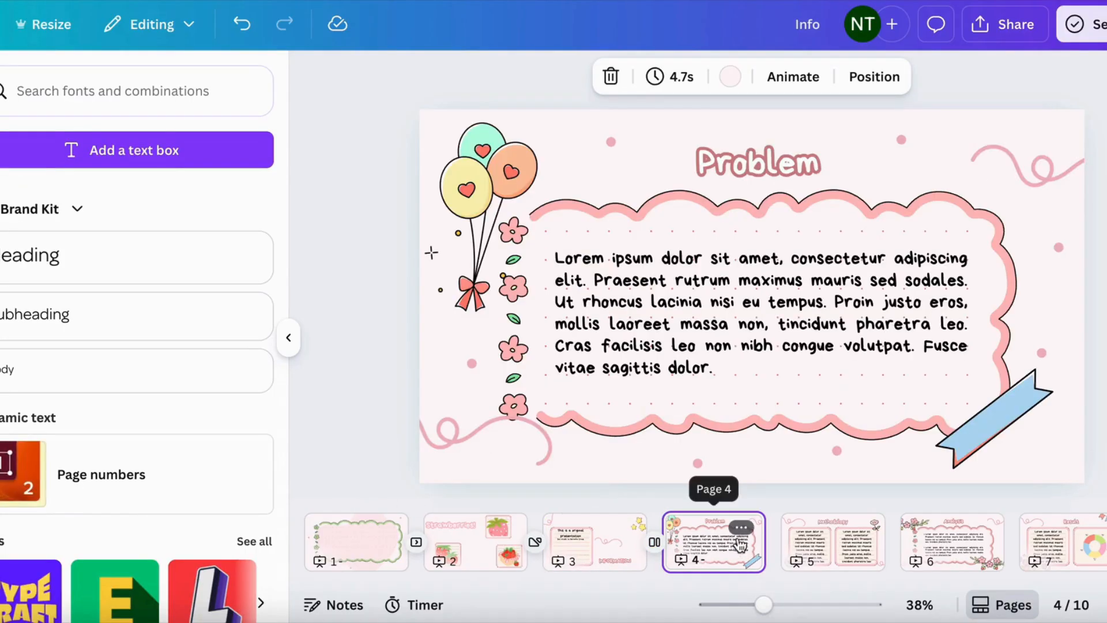
left_click(724, 330)
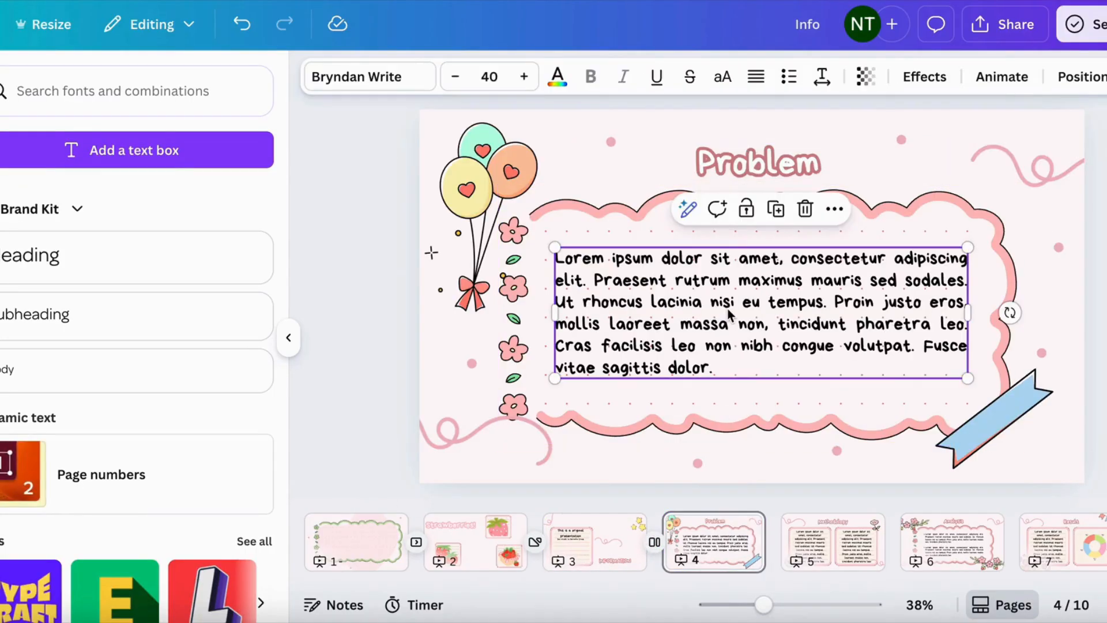
key("Delete")
Change the heading on page 4 to "Facts"
left_click(824, 155)
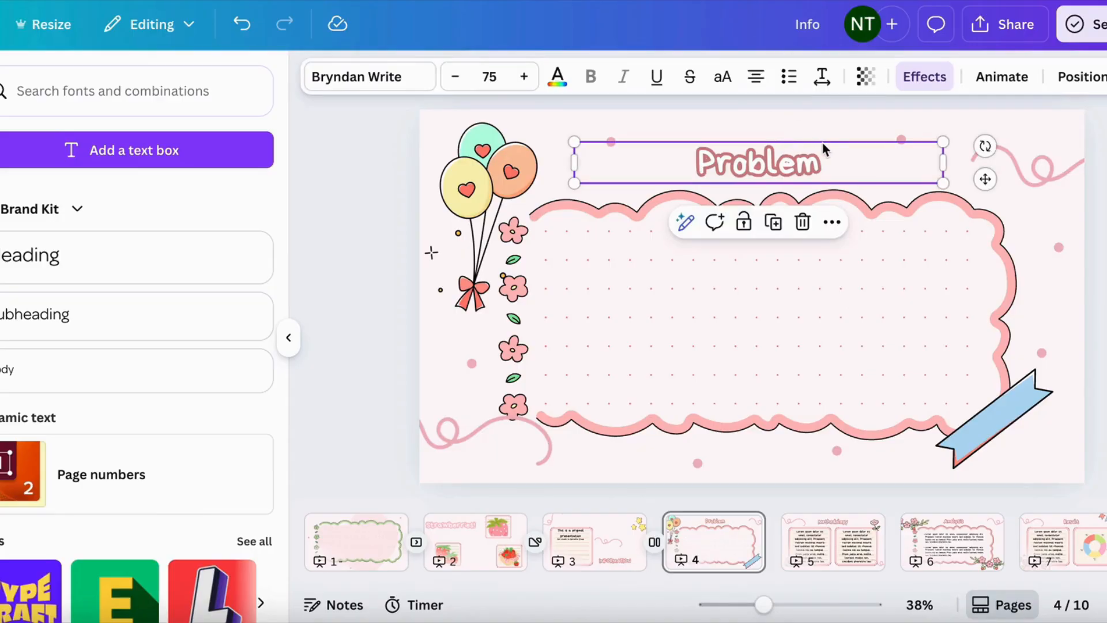
double_click(825, 155)
key("BackSpace")
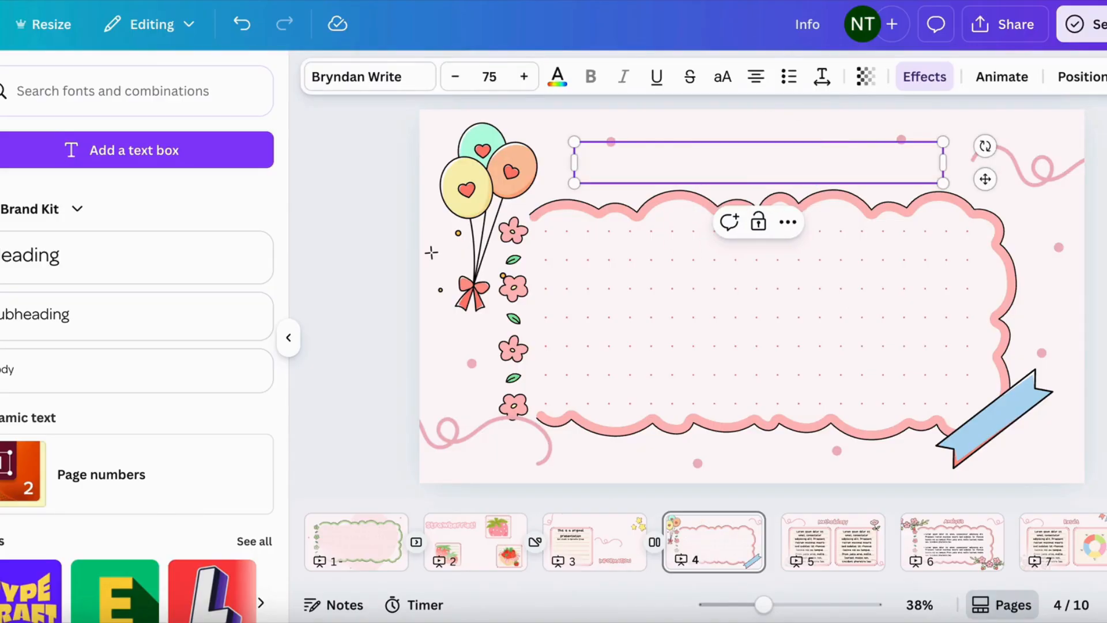
type("Facts")
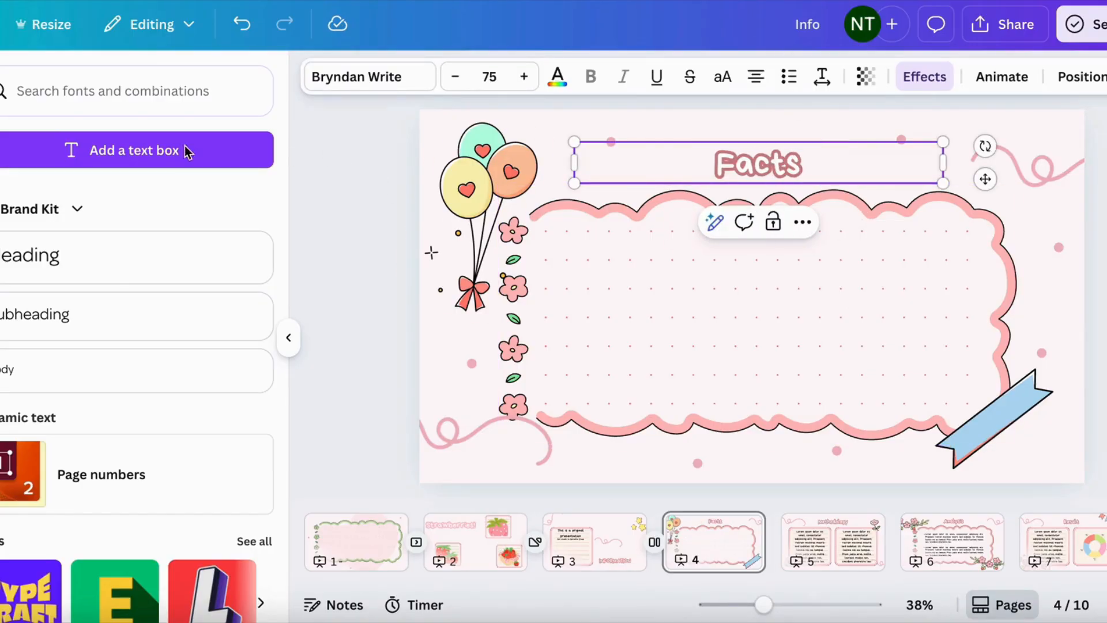
Add body text boxes inside page 4's scalloped frame and enter "It is very fun to make a presentation on canva!" in the upper one
left_click(106, 150)
left_click_drag(786, 273, 778, 318)
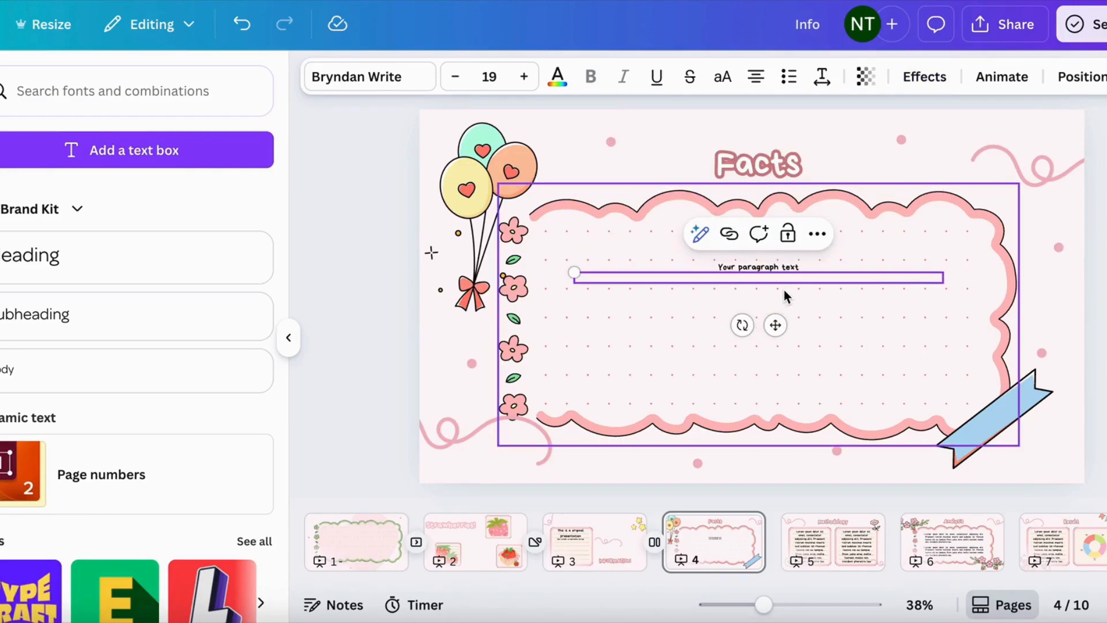
left_click(797, 269)
left_click(796, 269)
key("BackSpace")
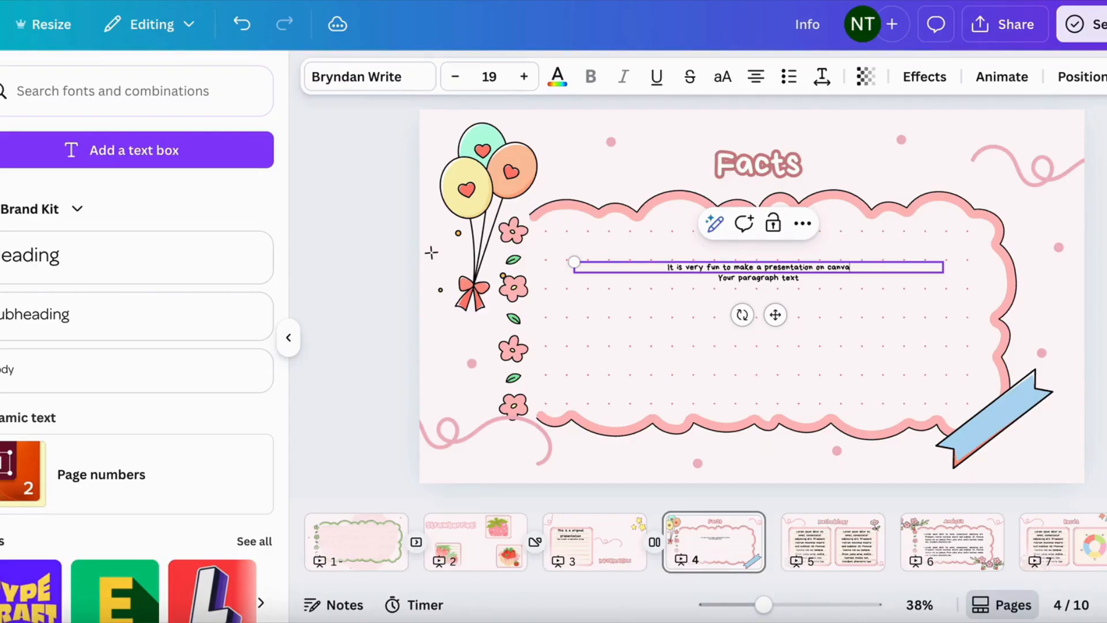
type("!")
Set the first fact's font size to 28 and move it up near the top of the frame
left_click(496, 77)
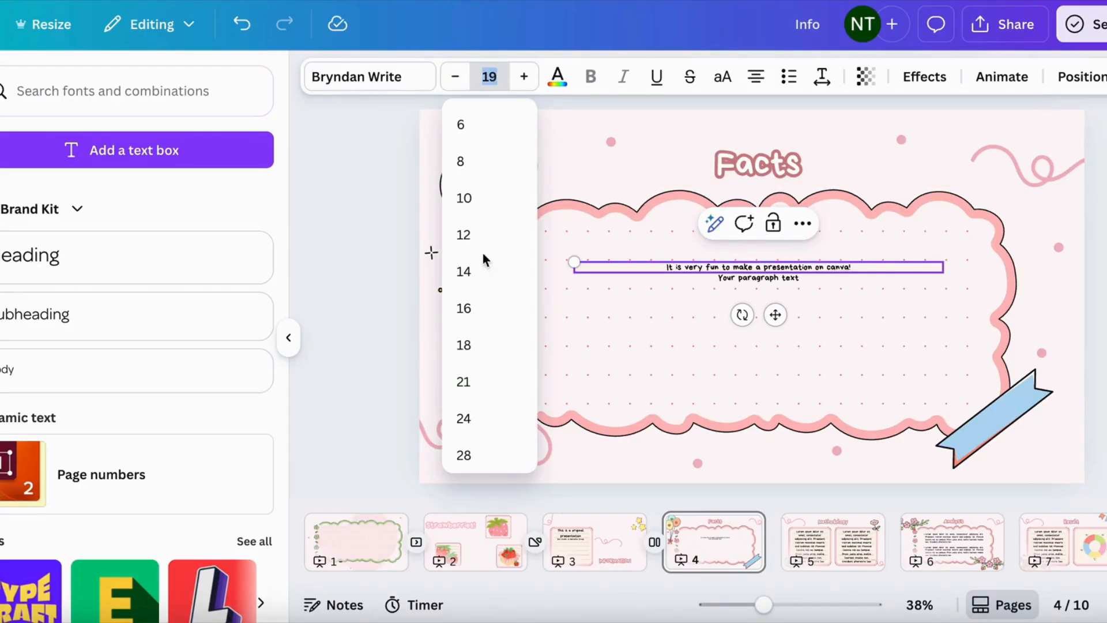
left_click(465, 455)
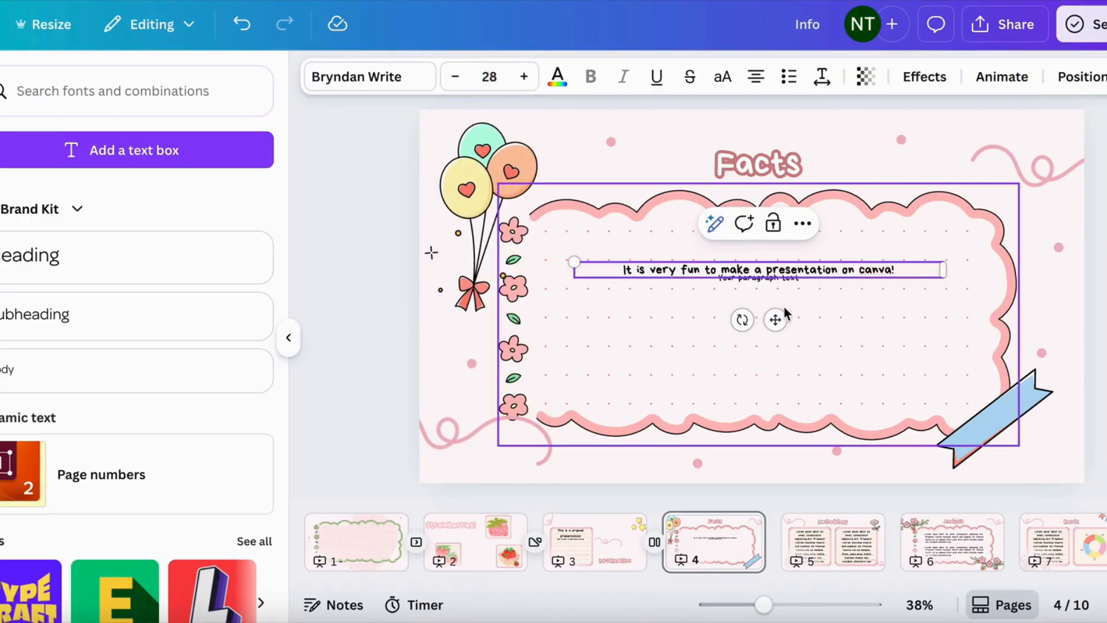
left_click_drag(780, 311, 773, 286)
Replace the second text box with "You can use canva for a lot!" at size 28 and place it directly under the first fact
left_click(795, 284)
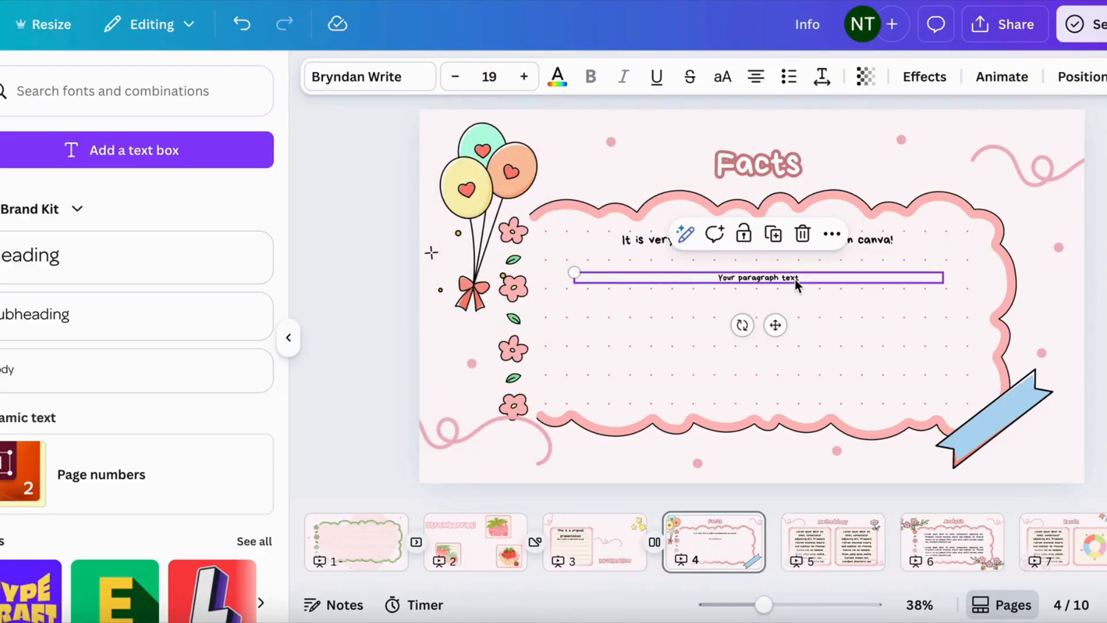
double_click(794, 279)
type("You can use canva for a lot!")
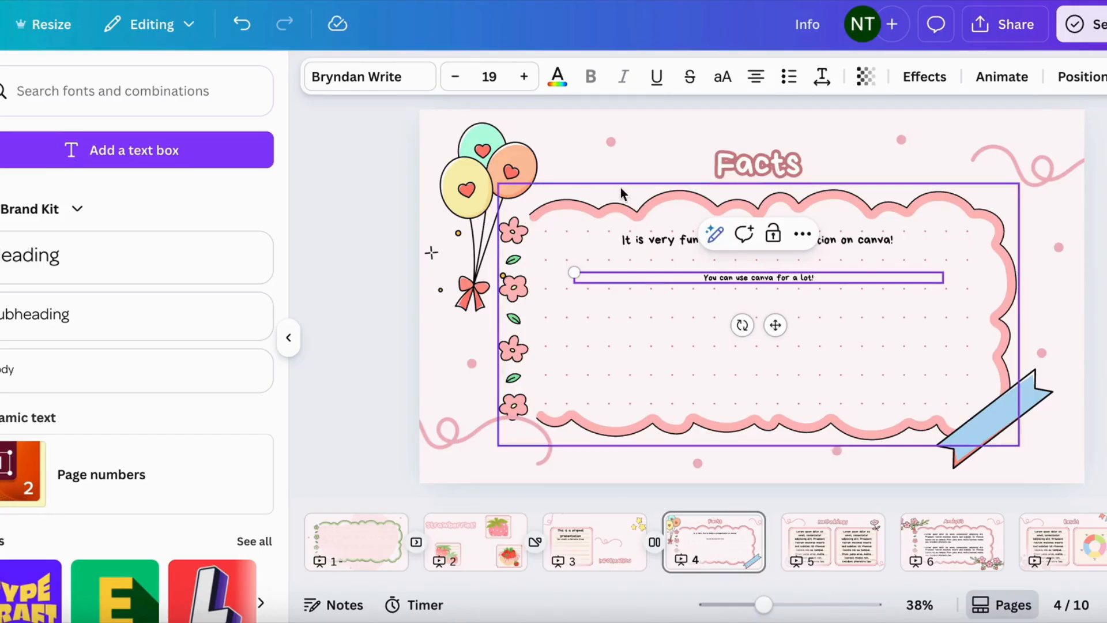
left_click(486, 80)
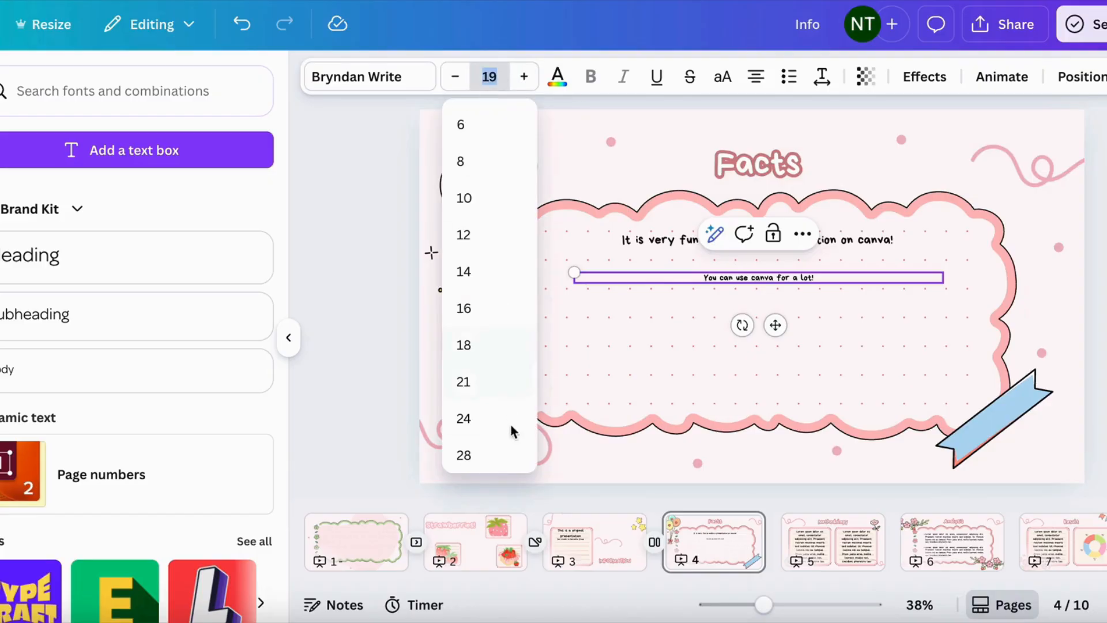
left_click(494, 456)
left_click_drag(774, 328, 774, 307)
left_click(365, 361)
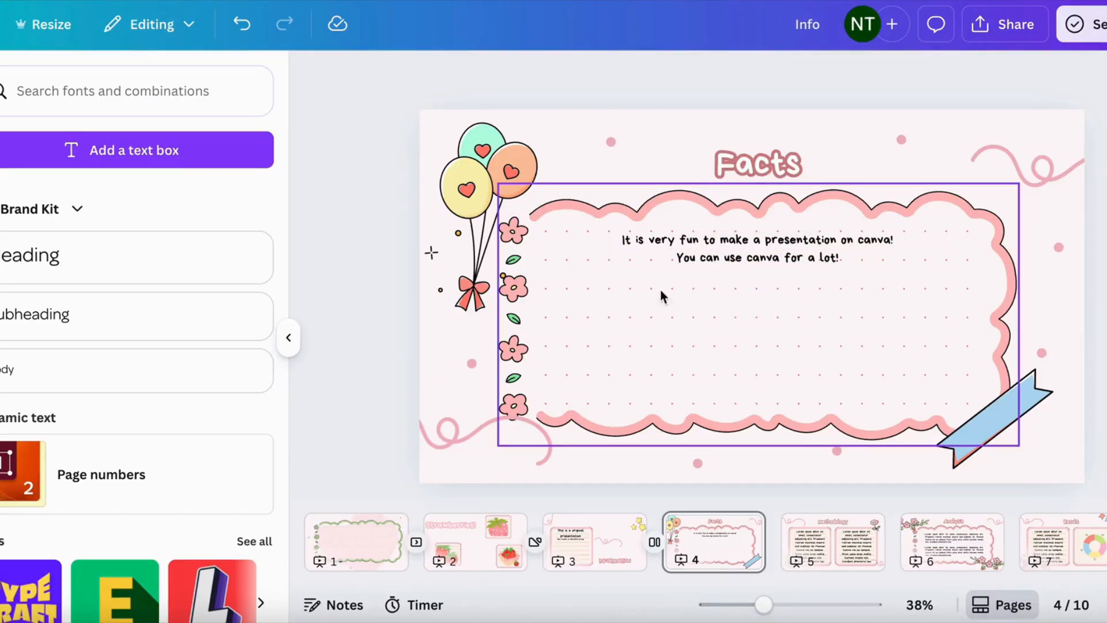
Delete the balloons, the blue ribbon and both pink swirl lines from page 4, keeping the scalloped frame
left_click(476, 195)
key("Delete")
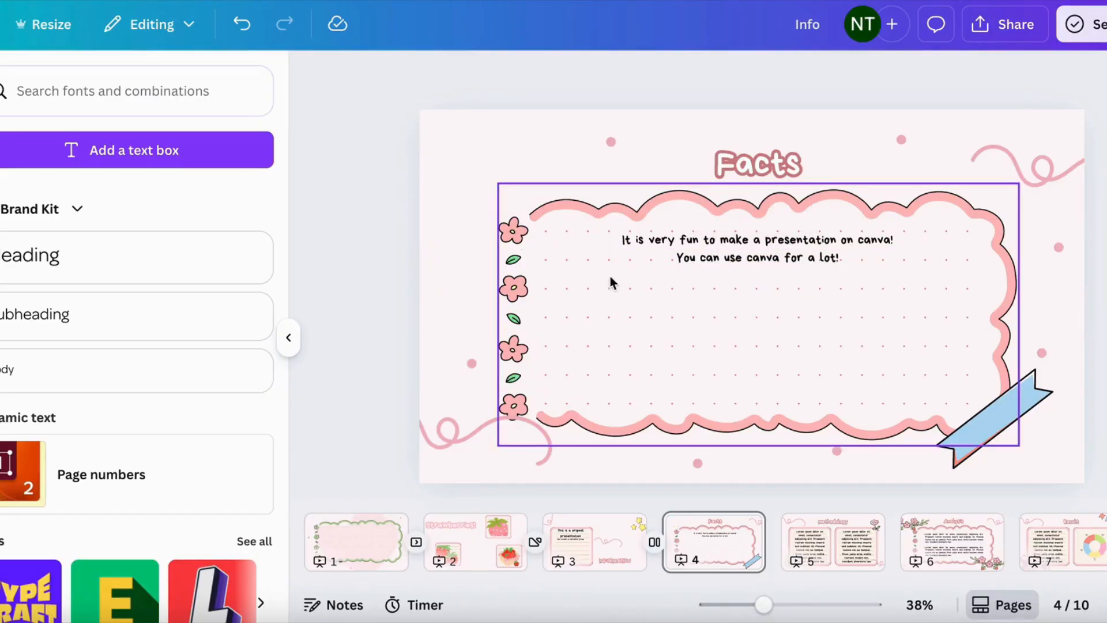
left_click(518, 296)
key("Delete")
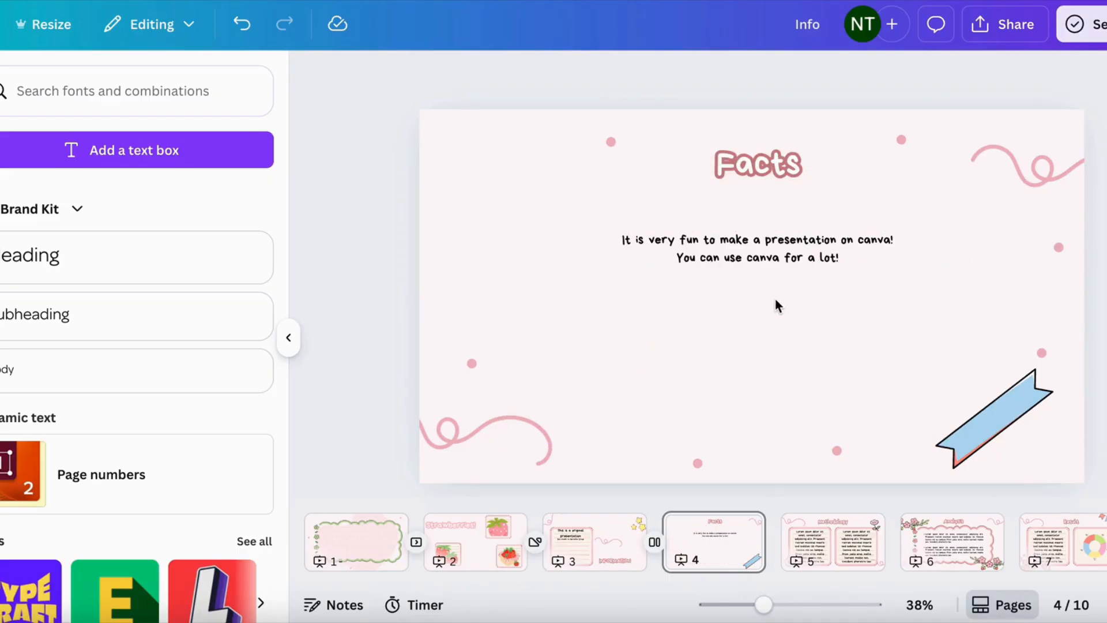
left_click(987, 385)
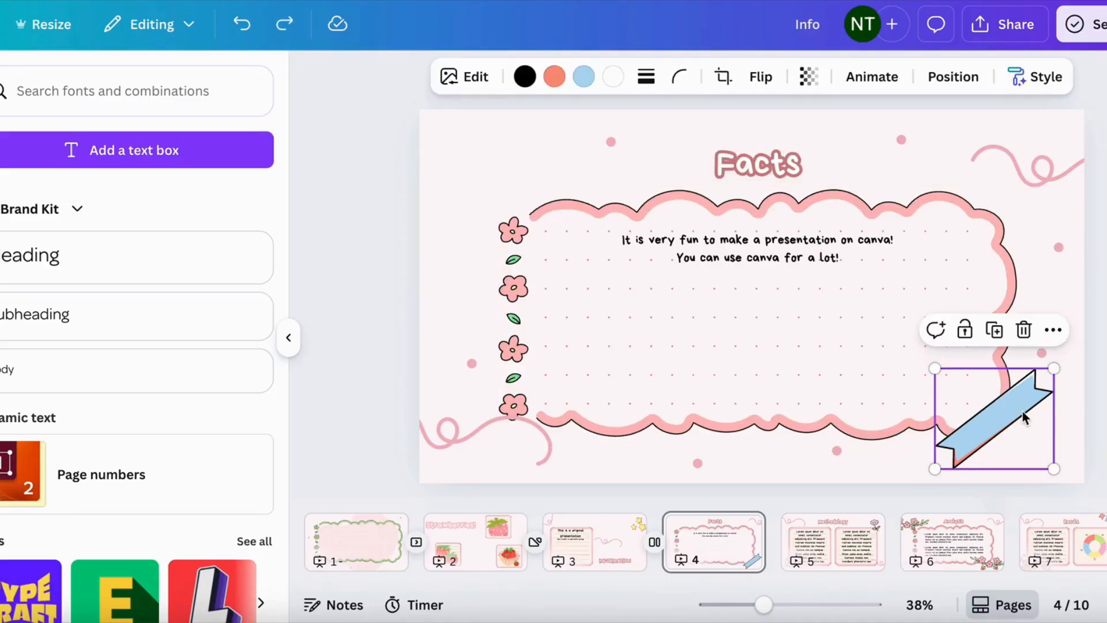
key("Delete")
left_click(1041, 185)
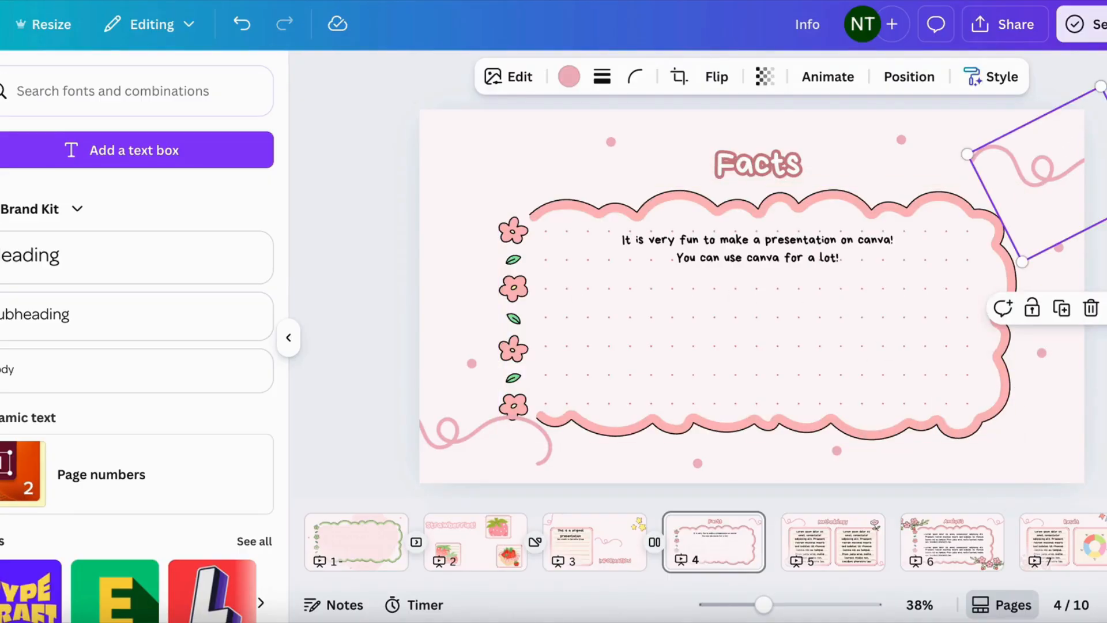
key("Delete")
left_click(448, 411)
key("Delete")
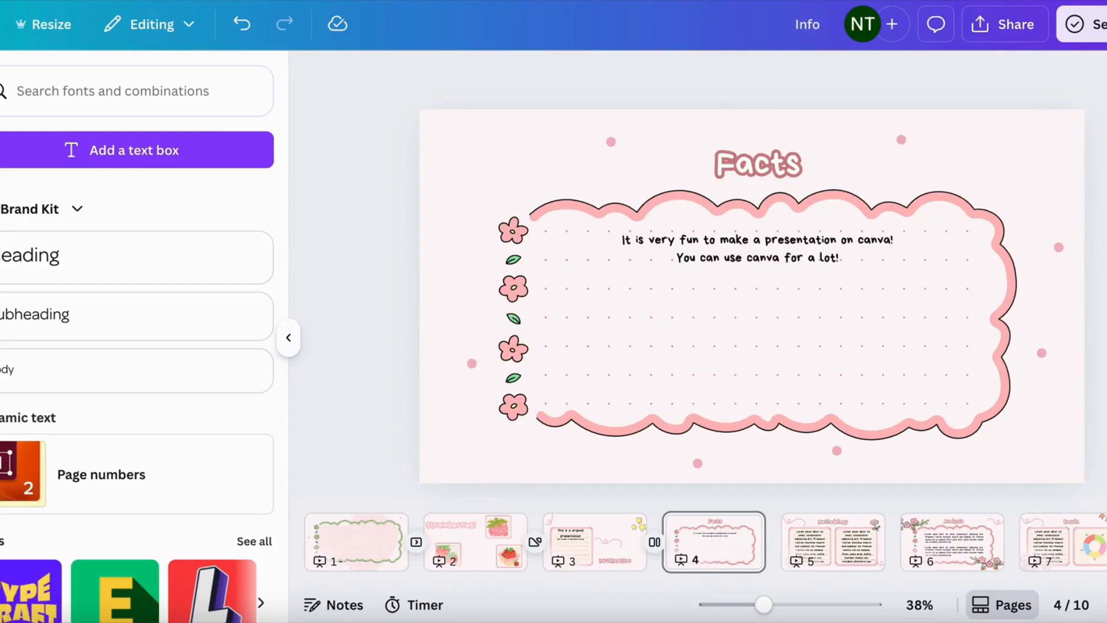
Add the polka-dot strawberry bow from the strawberry graphics, shrunk onto the lower-right corner of page 4's frame
left_click(0, 142)
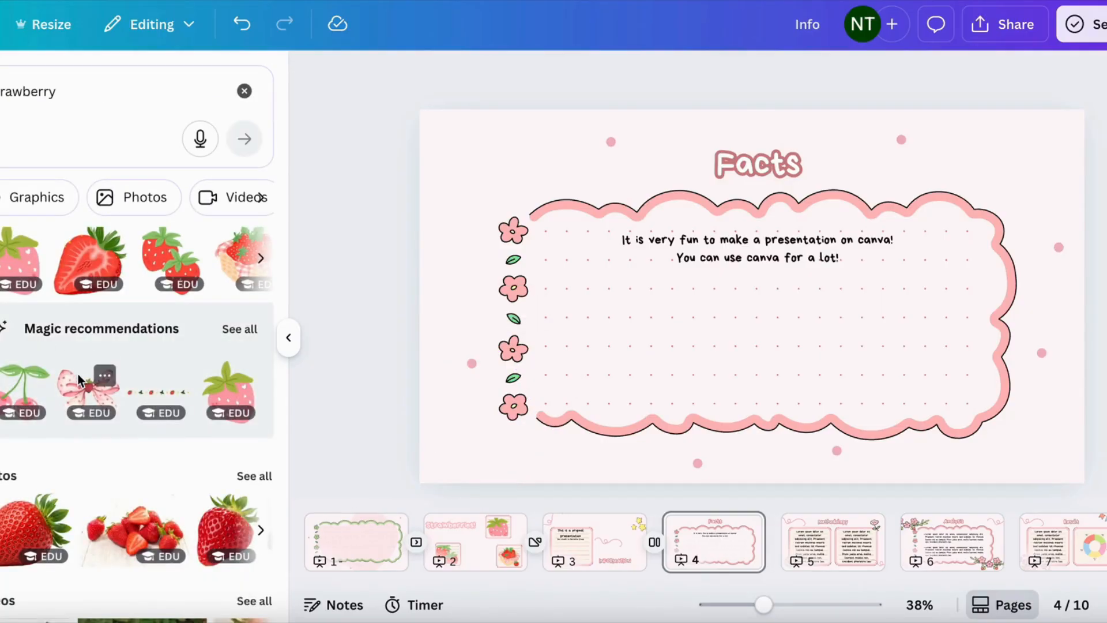
left_click(85, 385)
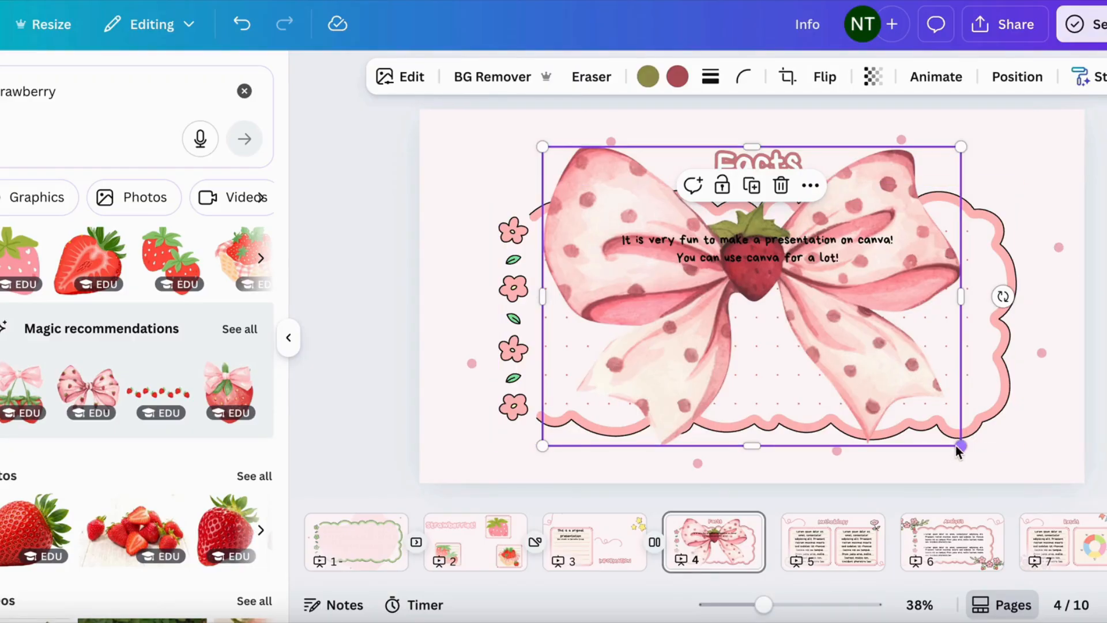
left_click_drag(961, 445, 1006, 422)
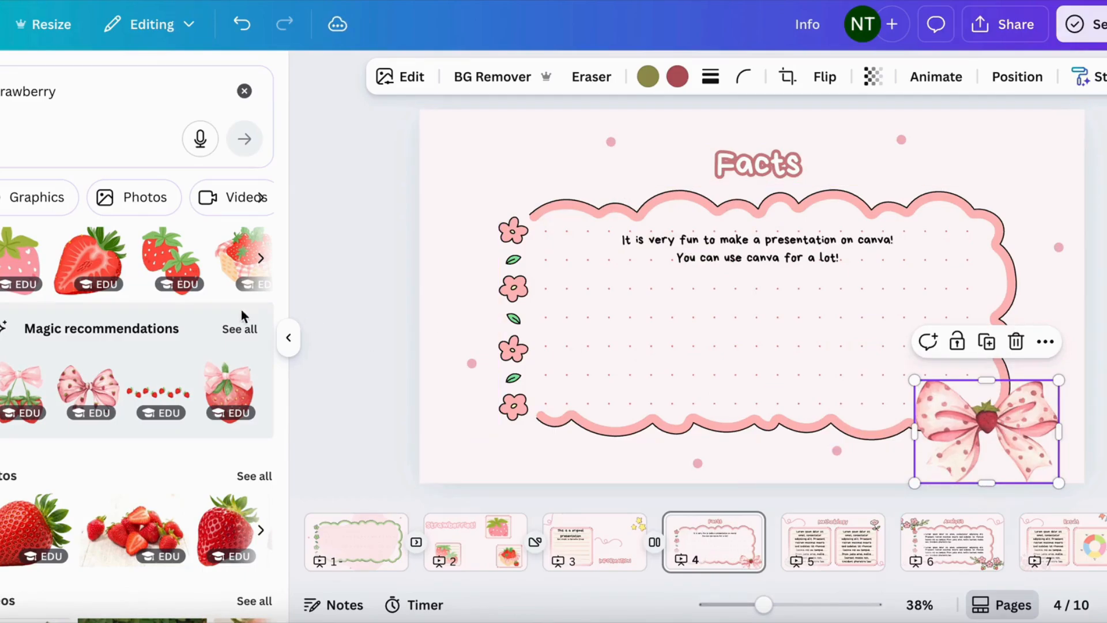
Add the strawberry row graphic and line up copies of it into a border across the top of page 4
left_click(132, 393)
left_click_drag(738, 306, 663, 151)
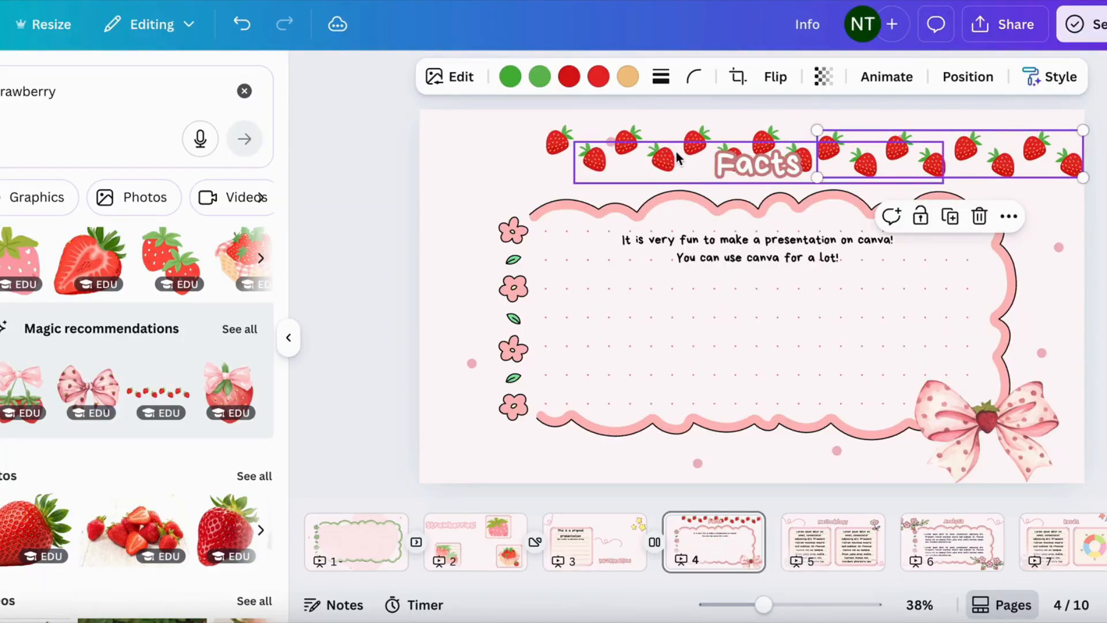
left_click_drag(911, 162, 424, 145)
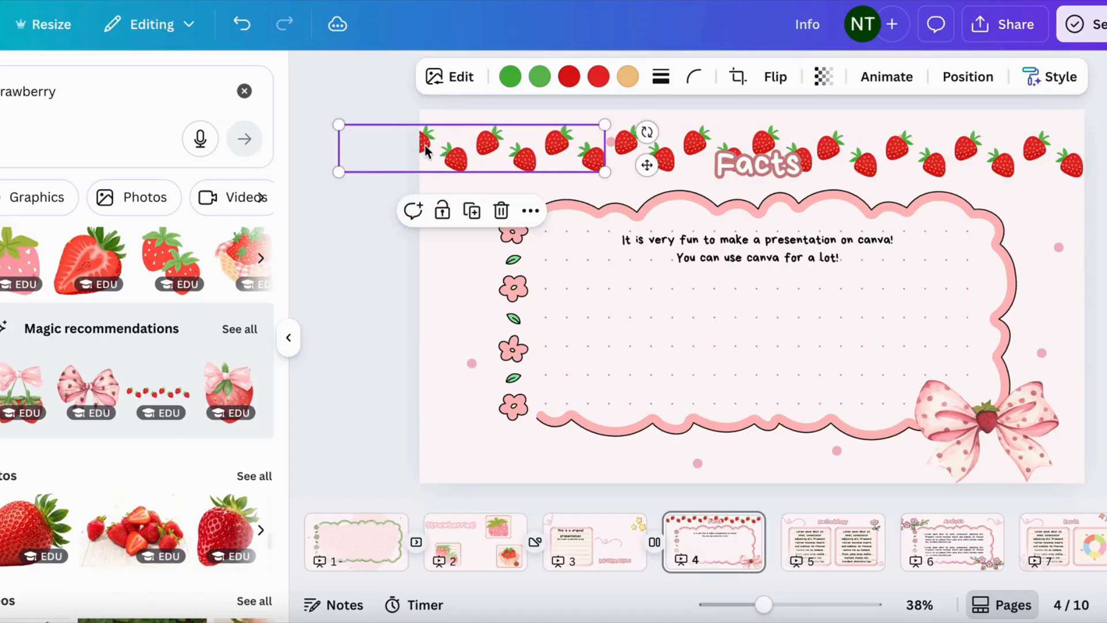
left_click(329, 241)
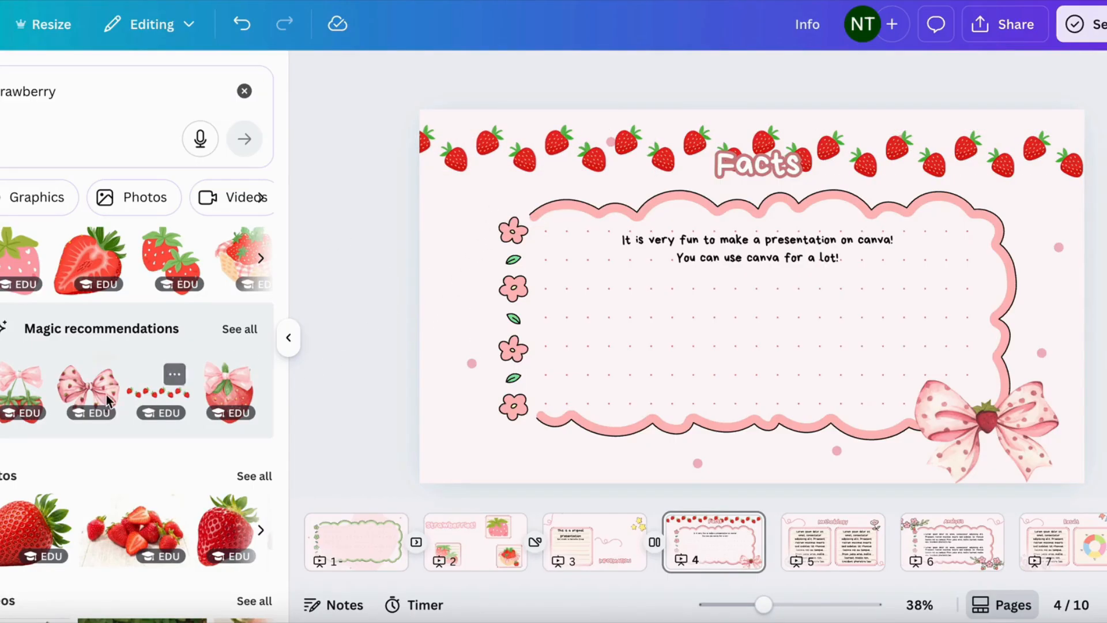
Add the twin strawberries with a pink bow, scaled down, at the lower-left corner of page 4's frame
left_click(41, 393)
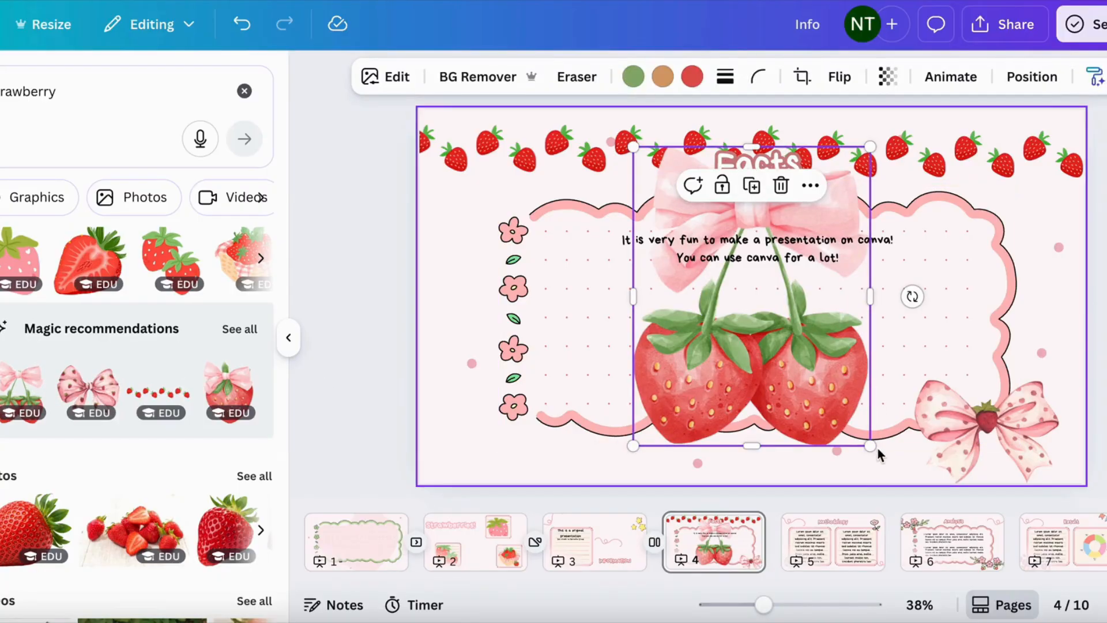
left_click_drag(876, 452, 740, 354)
left_click_drag(721, 181, 543, 346)
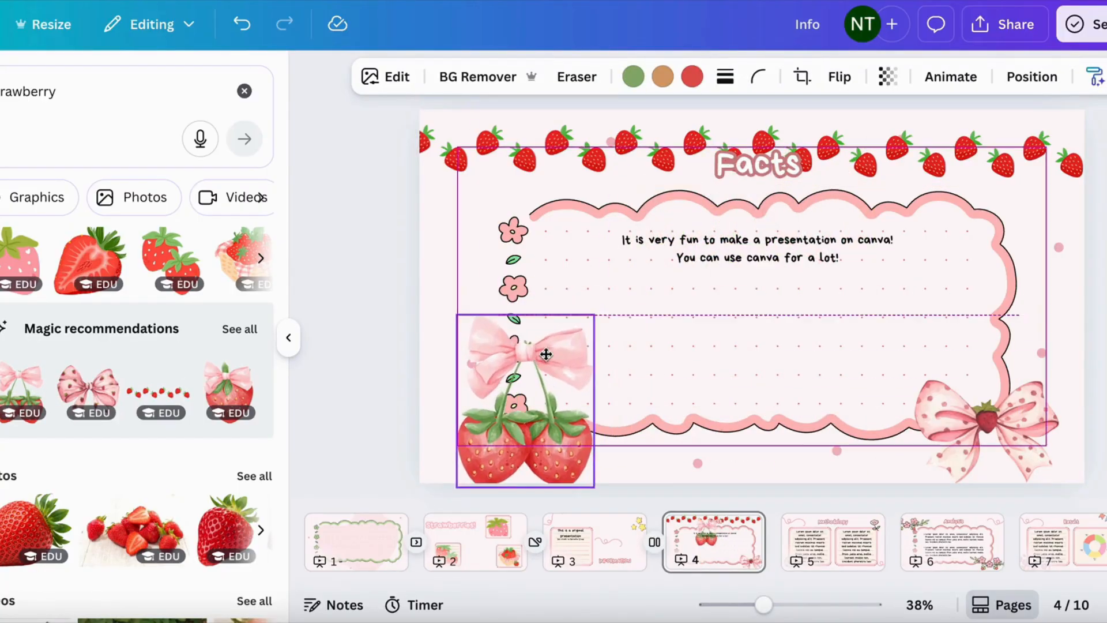
left_click(1081, 242)
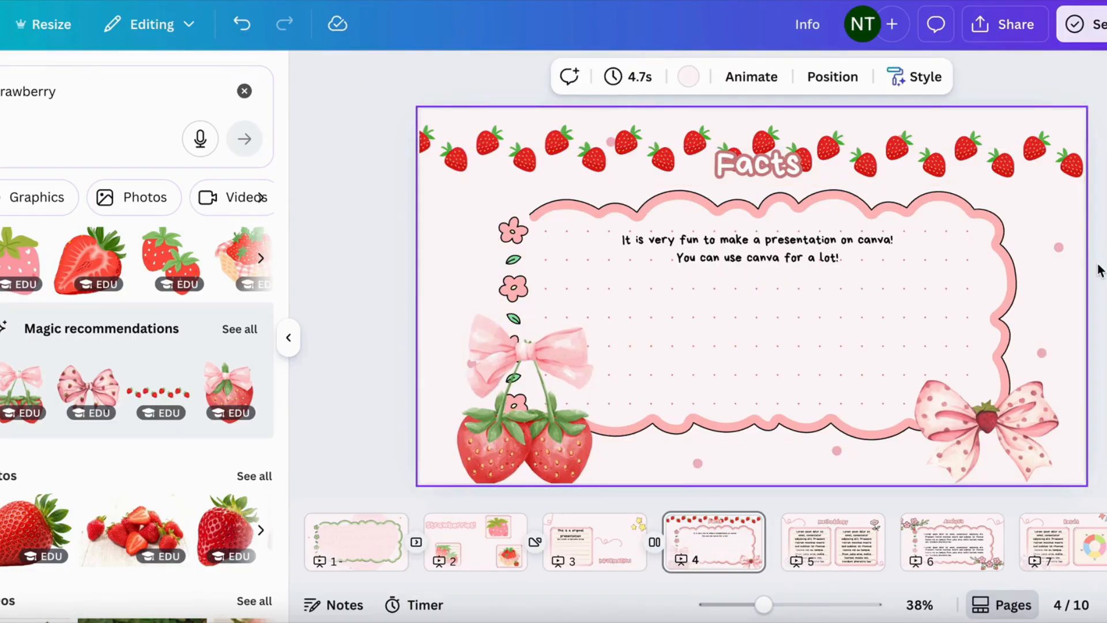
Add a Match & Move transition between page 4 and page 5
left_click(740, 527)
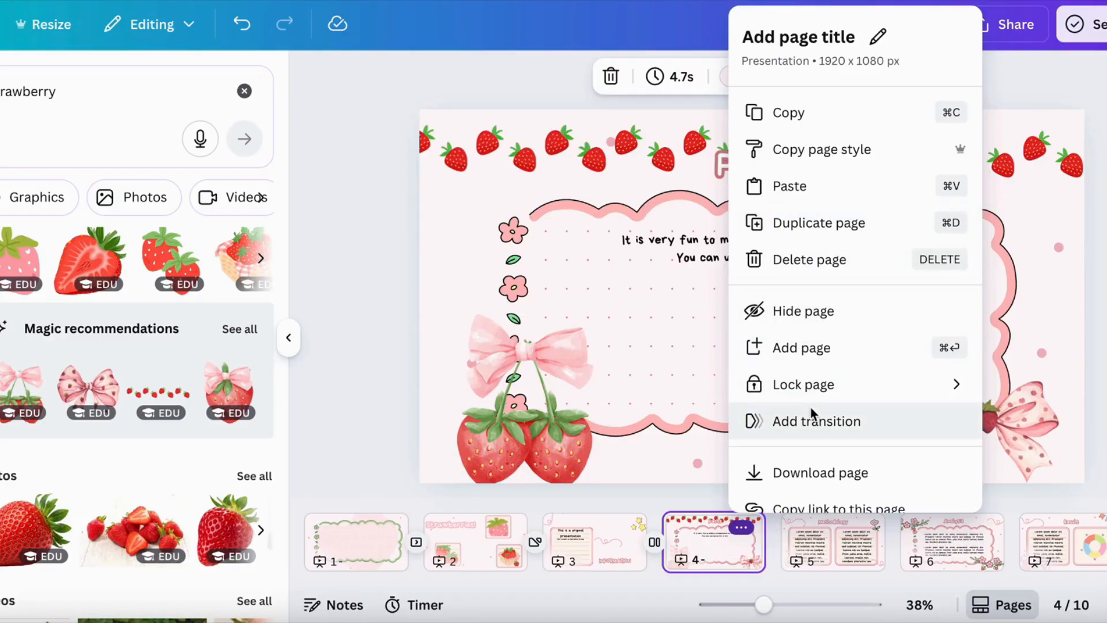
left_click(812, 420)
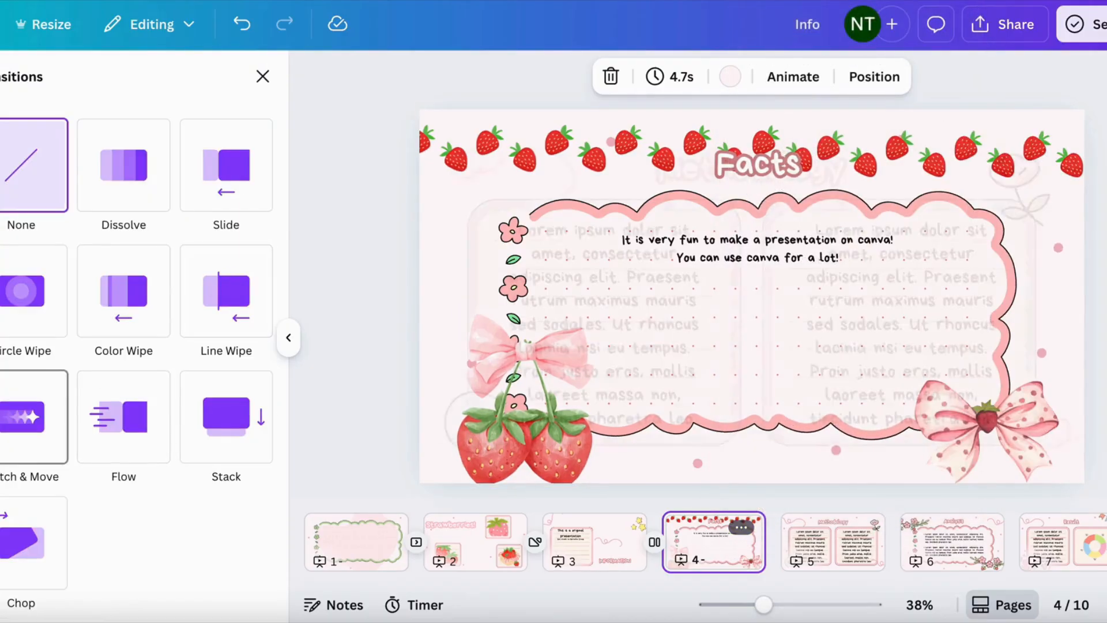
left_click(30, 415)
Delete the Methodology heading and both placeholder paragraphs from page 5
left_click(834, 535)
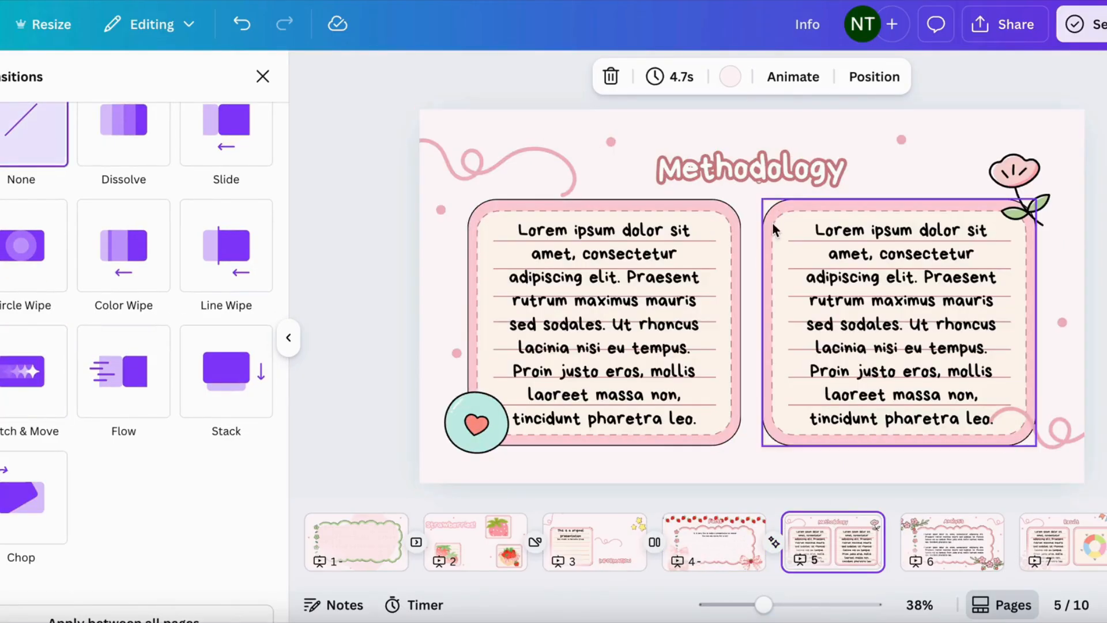
left_click(781, 184)
key("Delete")
left_click(870, 305)
key("Delete")
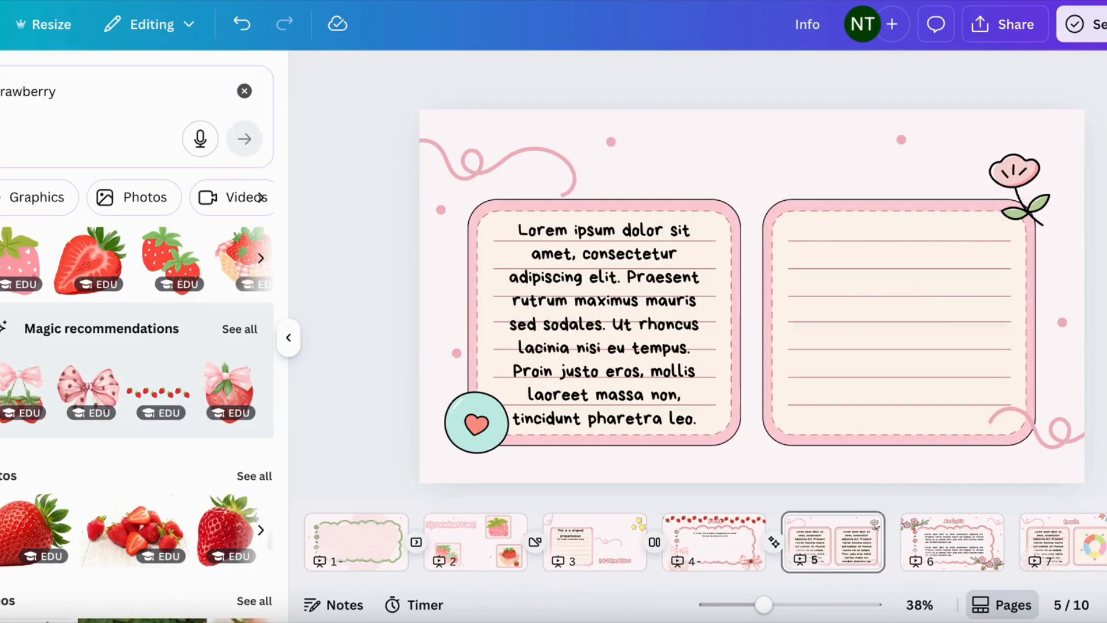
left_click(691, 288)
key("Delete")
Delete the heart sticker and the pink flower from page 5
left_click(456, 420)
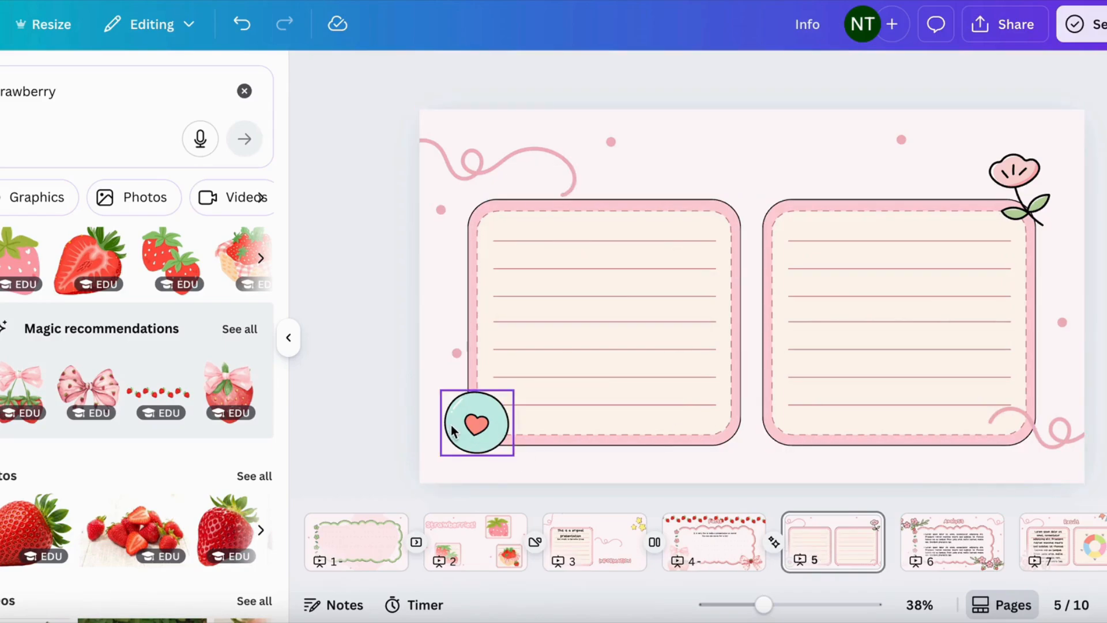
key("Delete")
left_click(1031, 190)
key("Delete")
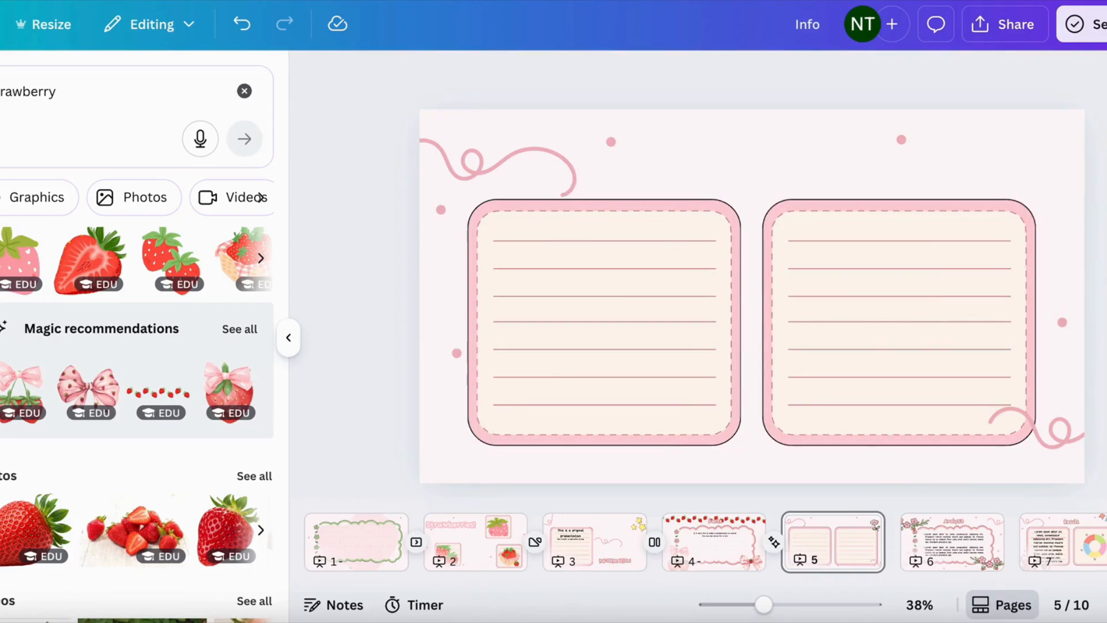
Remove the left lined card from page 5, then enlarge the remaining card and centre it on the page
left_click(575, 375)
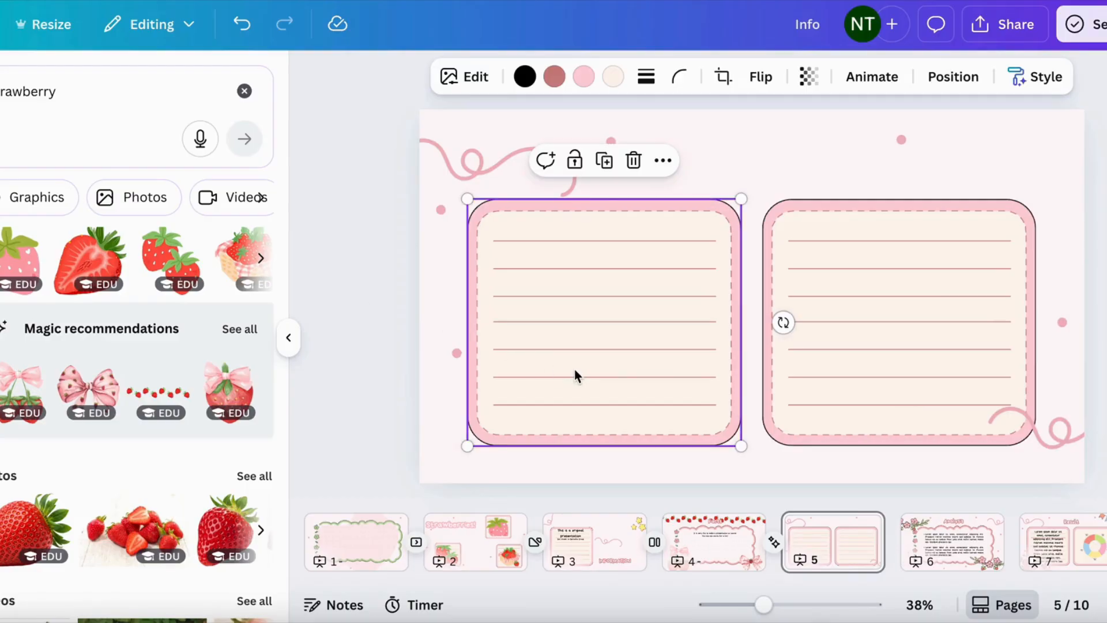
left_click_drag(580, 375, 798, 395)
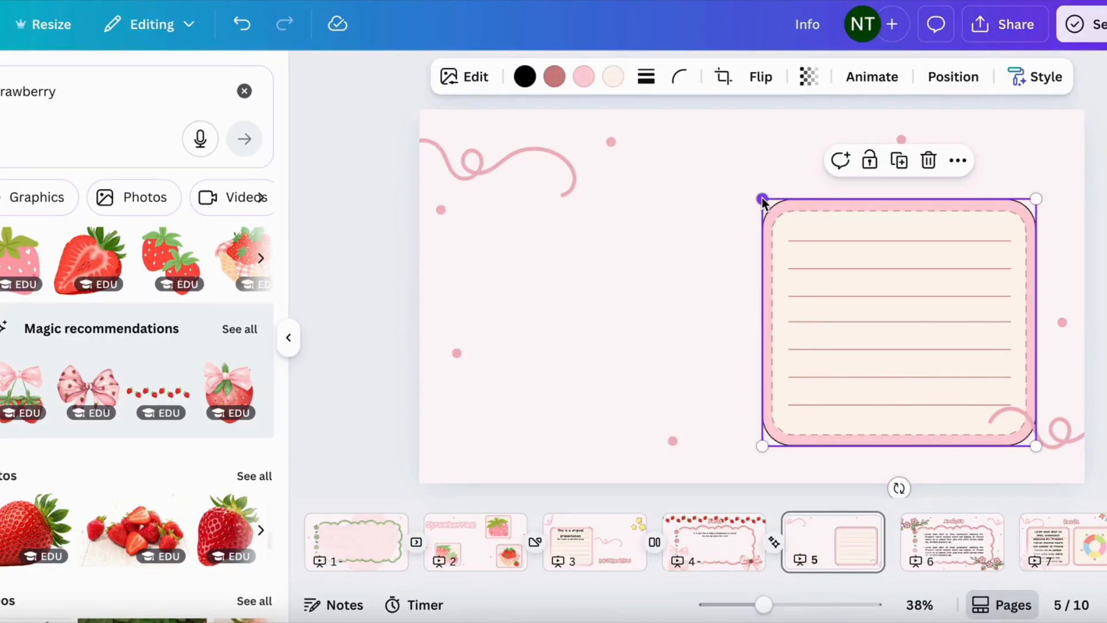
left_click_drag(761, 199, 539, 264)
left_click_drag(738, 268, 648, 306)
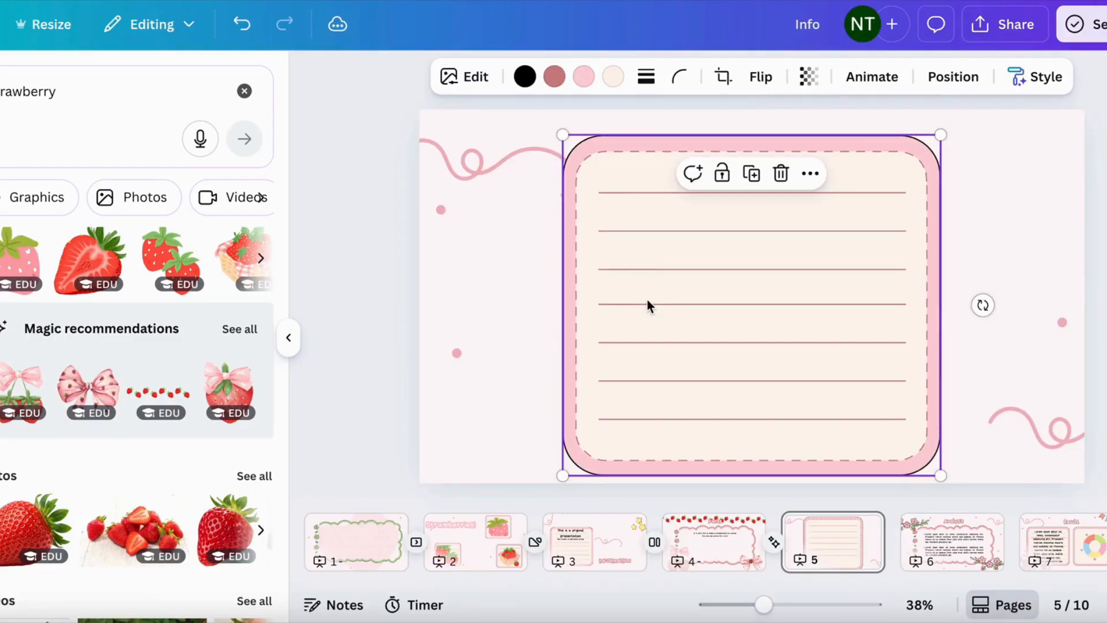
Add the pink strawberry graphic with green leaves, scaled down, over the card's lower-left corner on page 5
left_click(19, 263)
left_click_drag(748, 312, 676, 213)
left_click_drag(779, 344, 713, 261)
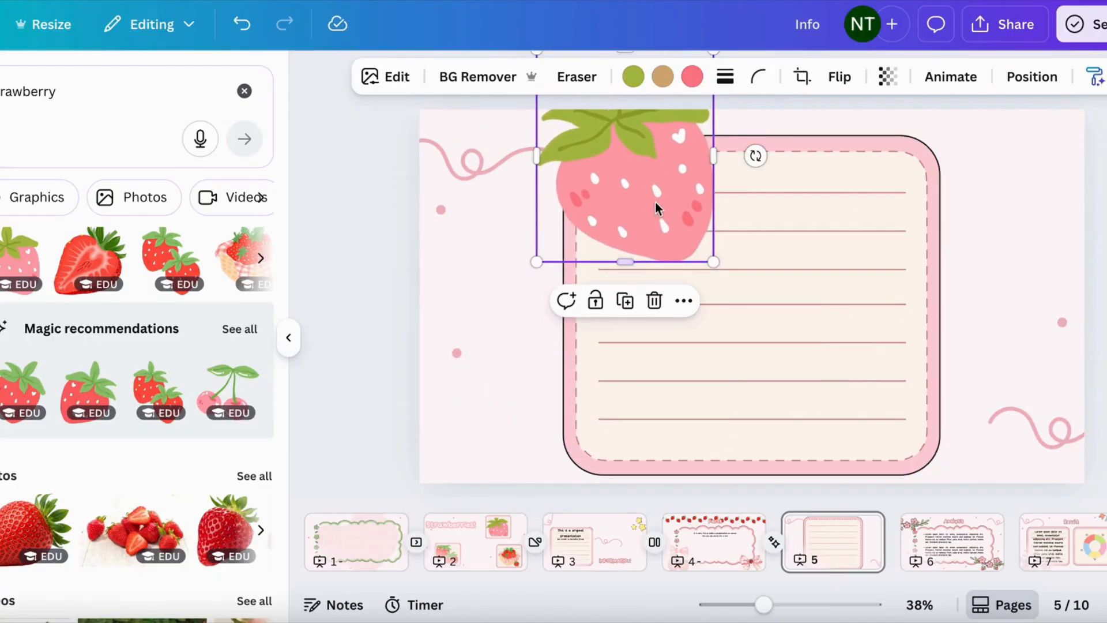
left_click_drag(655, 206, 562, 410)
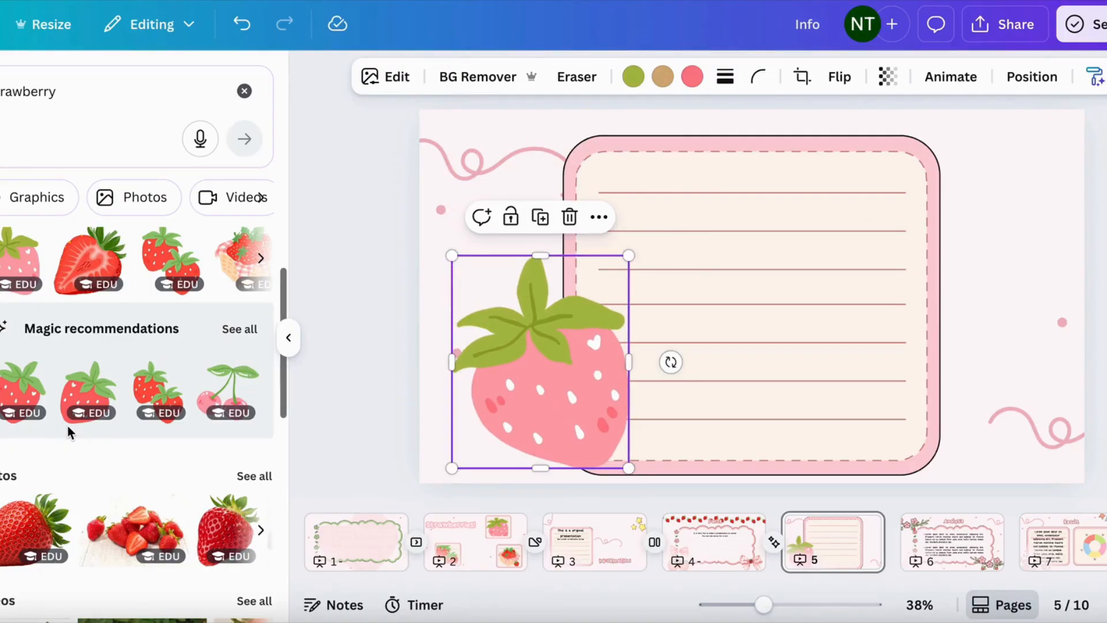
Add the strawberry basket graphic, scaled down, in page 5's lower-right corner and shift the pink strawberry down to the page's lower edge
scroll(201, 255, "right", 2)
left_click(201, 255)
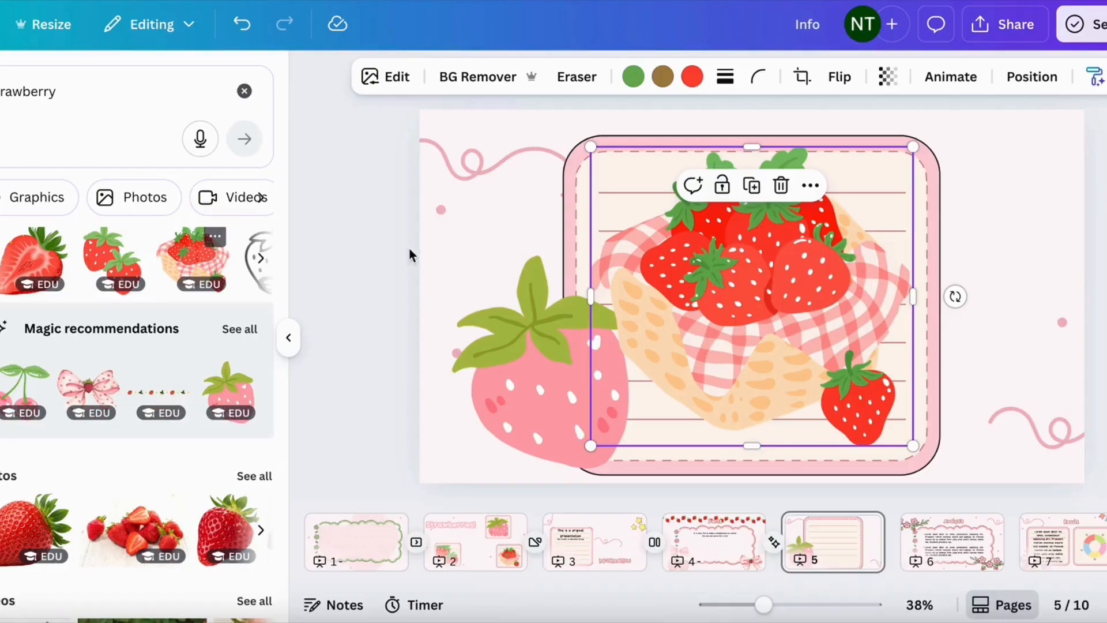
left_click_drag(815, 289, 923, 336)
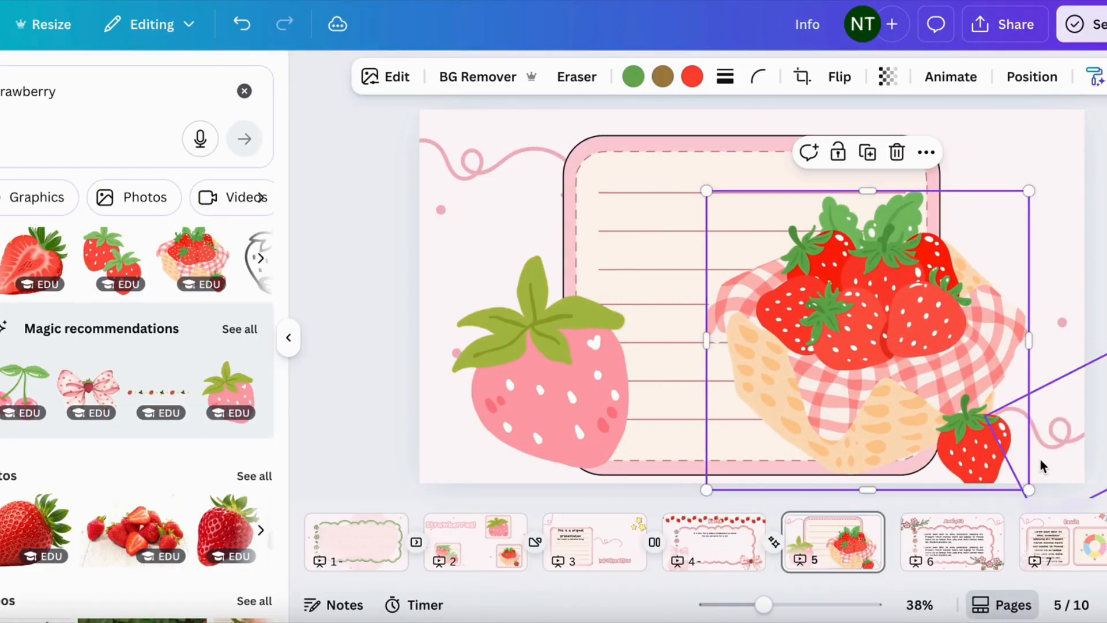
left_click_drag(1022, 497, 857, 338)
left_click_drag(781, 263, 995, 421)
left_click_drag(487, 363, 517, 387)
Add the strawberry, leaf and star border to page 5 and duplicate it to span the full width along the upper edge
left_click(156, 400)
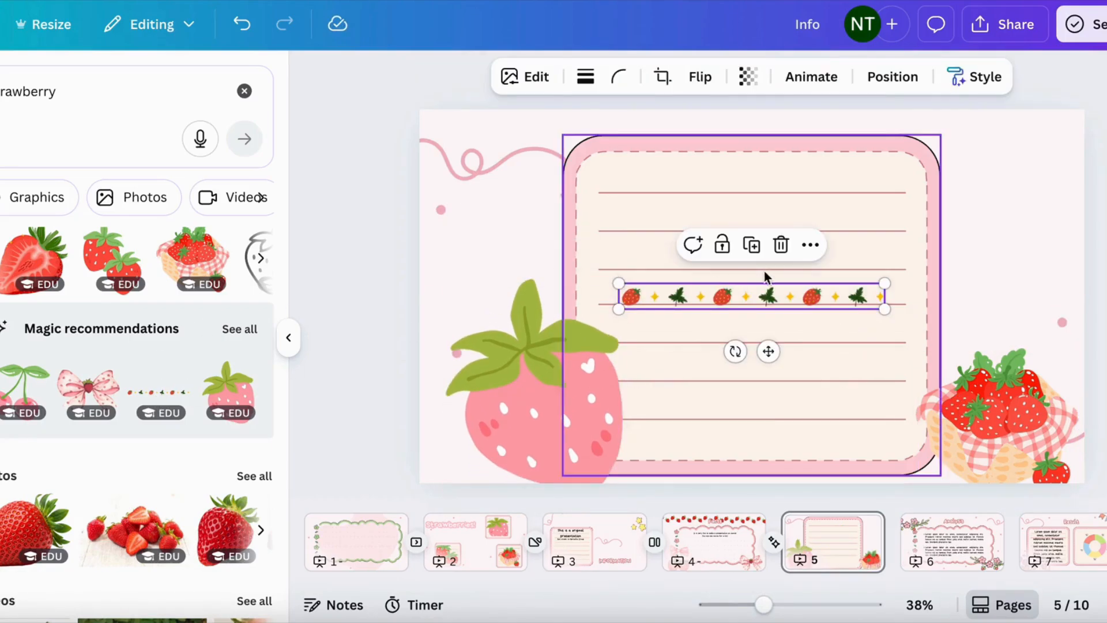
left_click_drag(781, 294, 872, 138)
key("super+d")
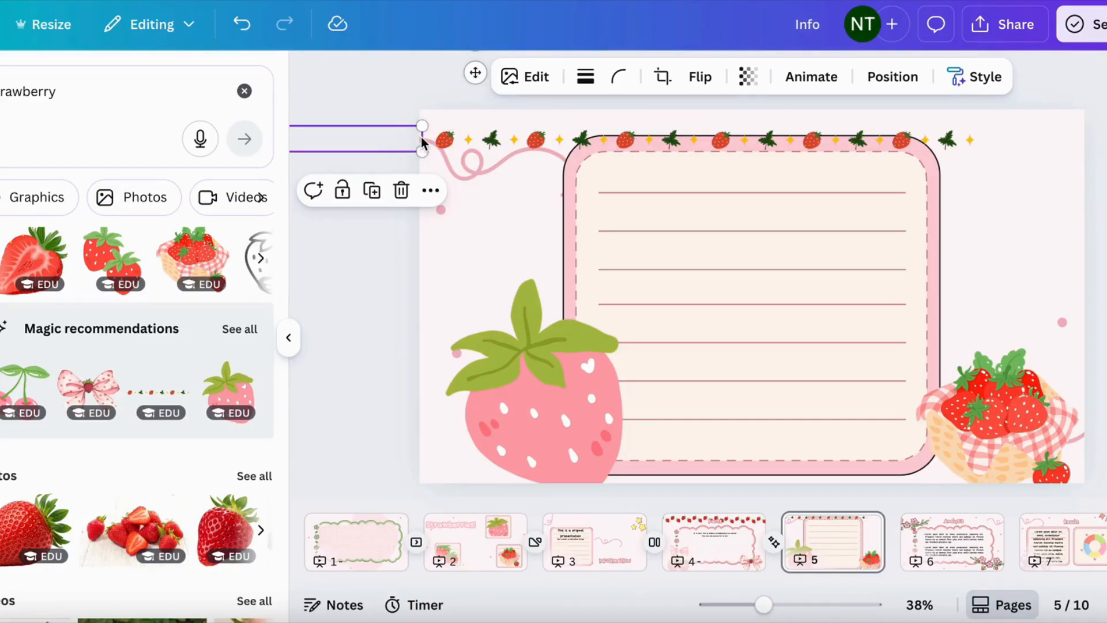
left_click_drag(419, 141, 1082, 148)
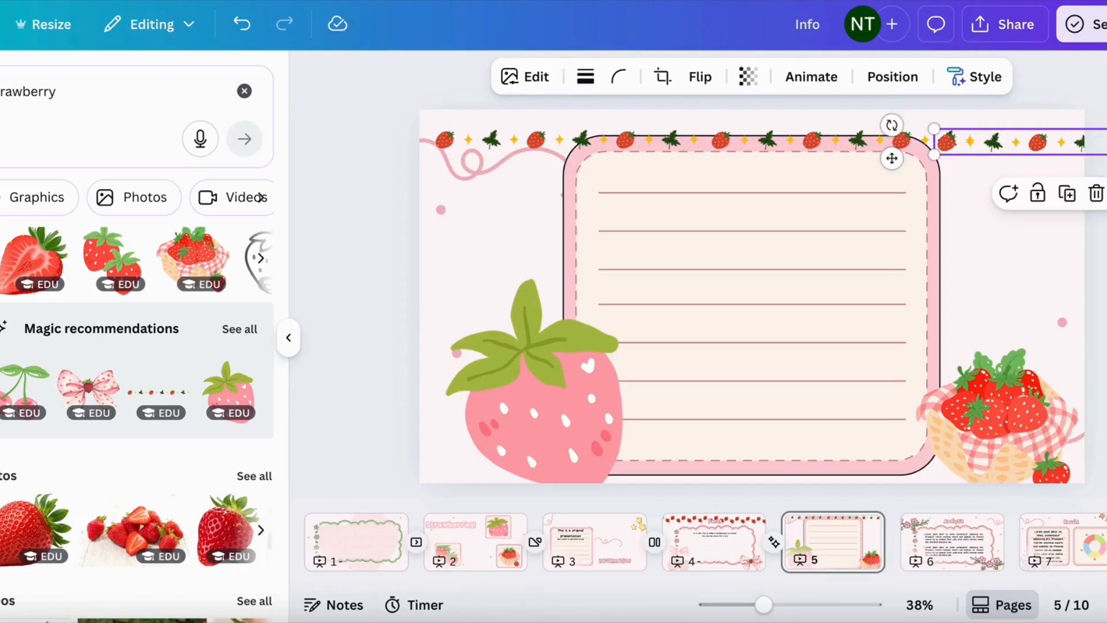
key("Escape")
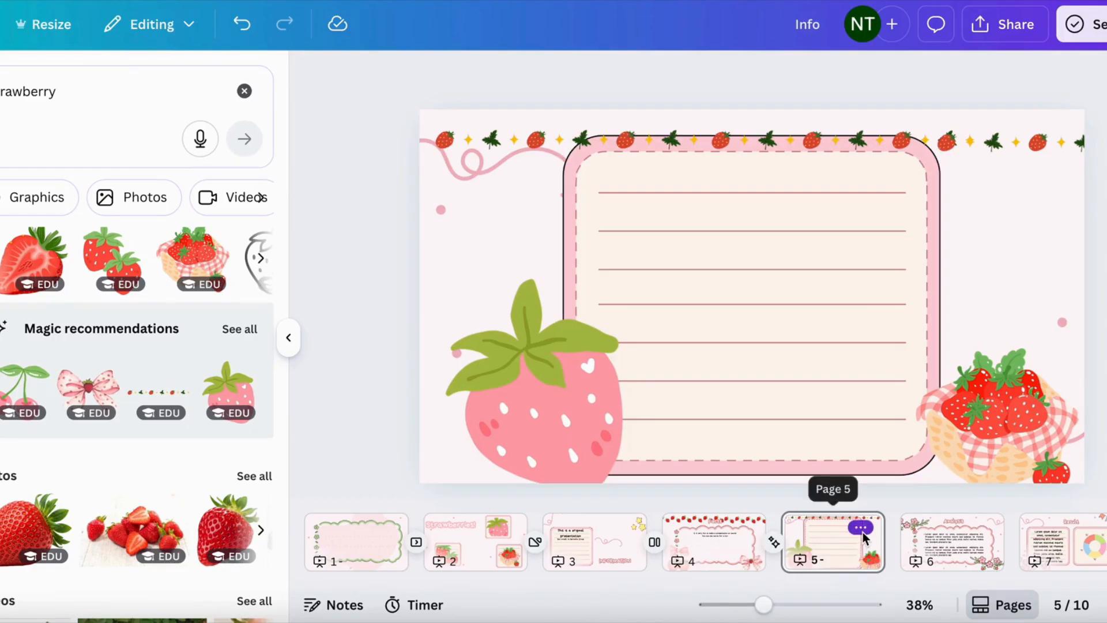
Delete pages 6 to 10 from the presentation
left_click(934, 561)
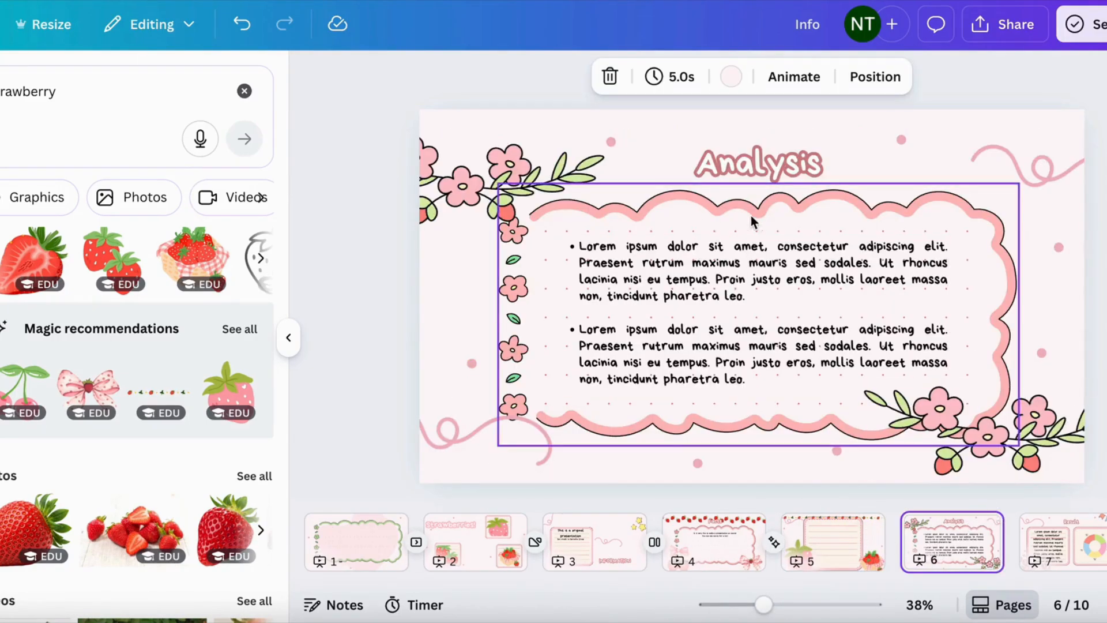
key("Delete")
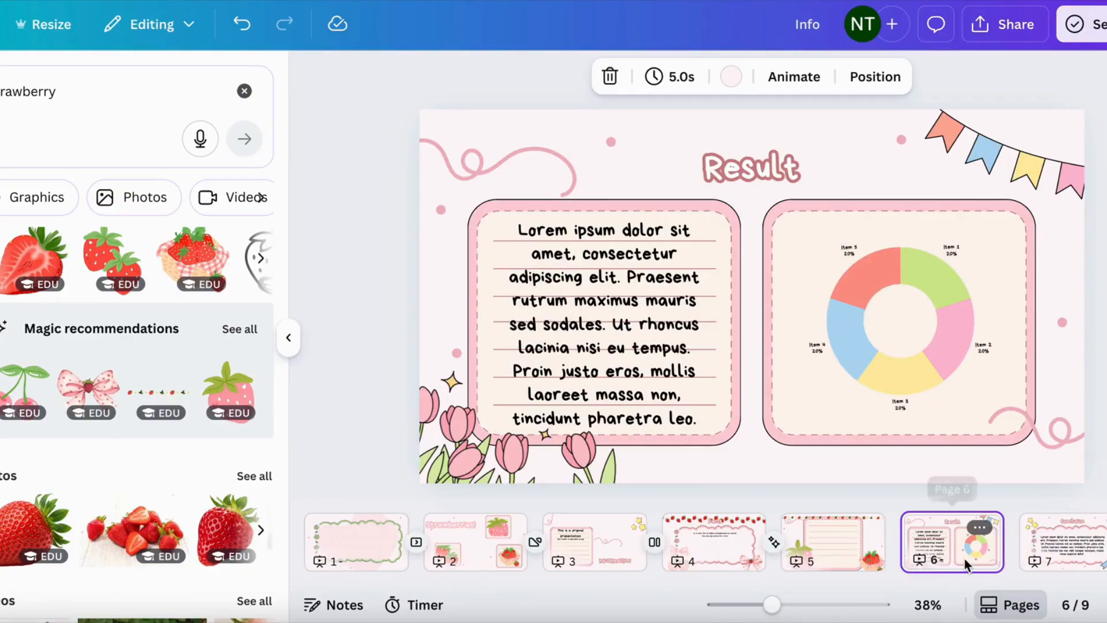
key("Delete")
key("Delete")
key("Delete")
key("Delete")
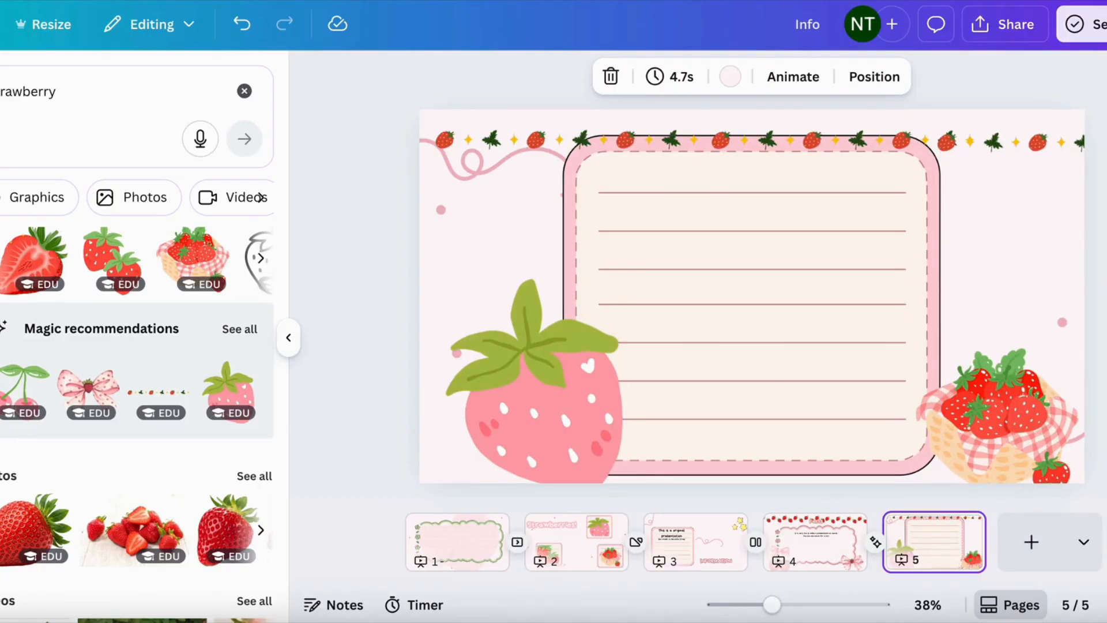
Recolour the ruled lines and dashed border of page 5's card to light crimson #fff6f8
left_click(0, 217)
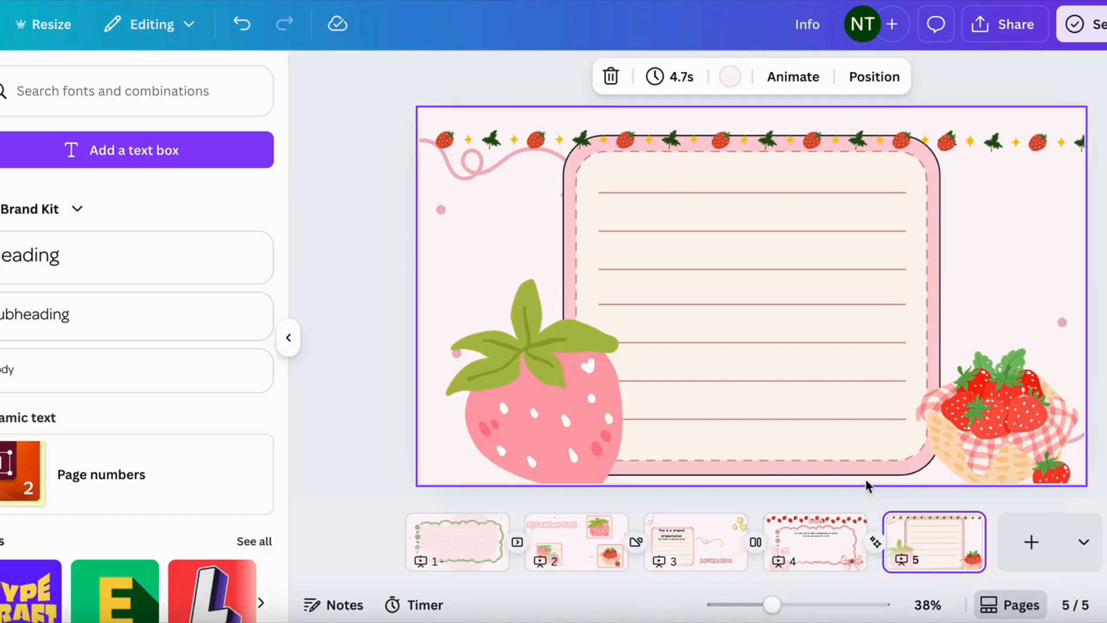
left_click(822, 348)
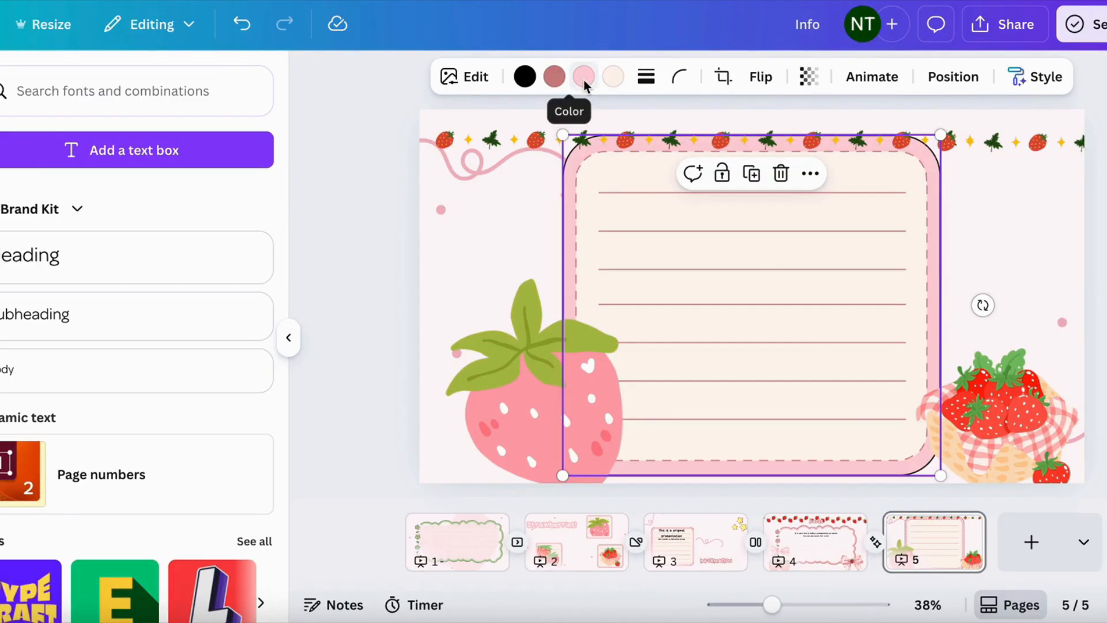
left_click(553, 76)
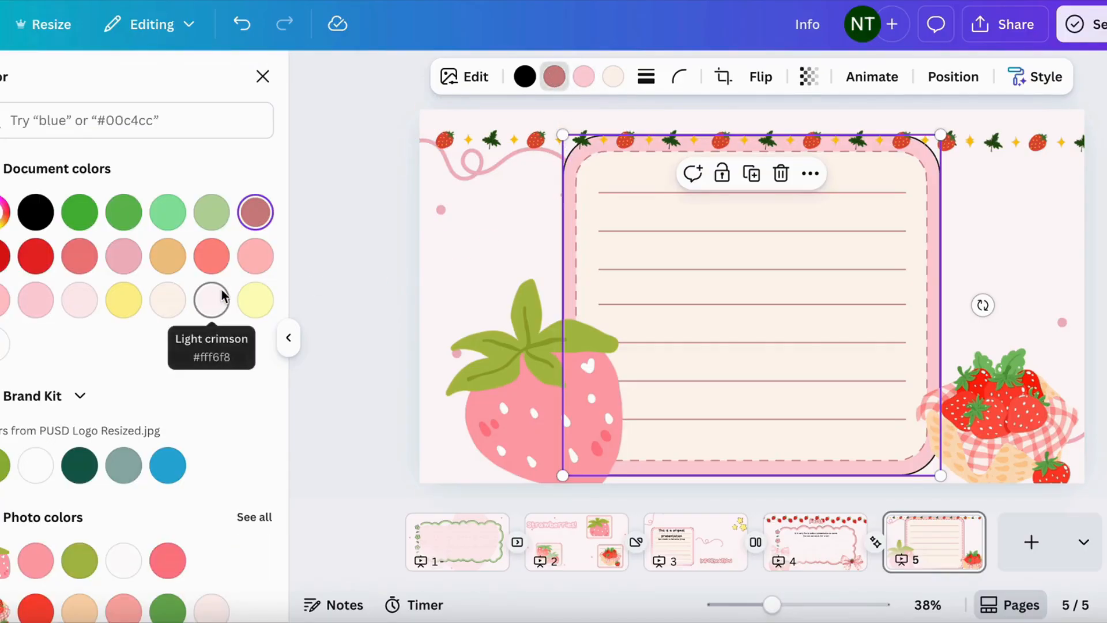
left_click(206, 304)
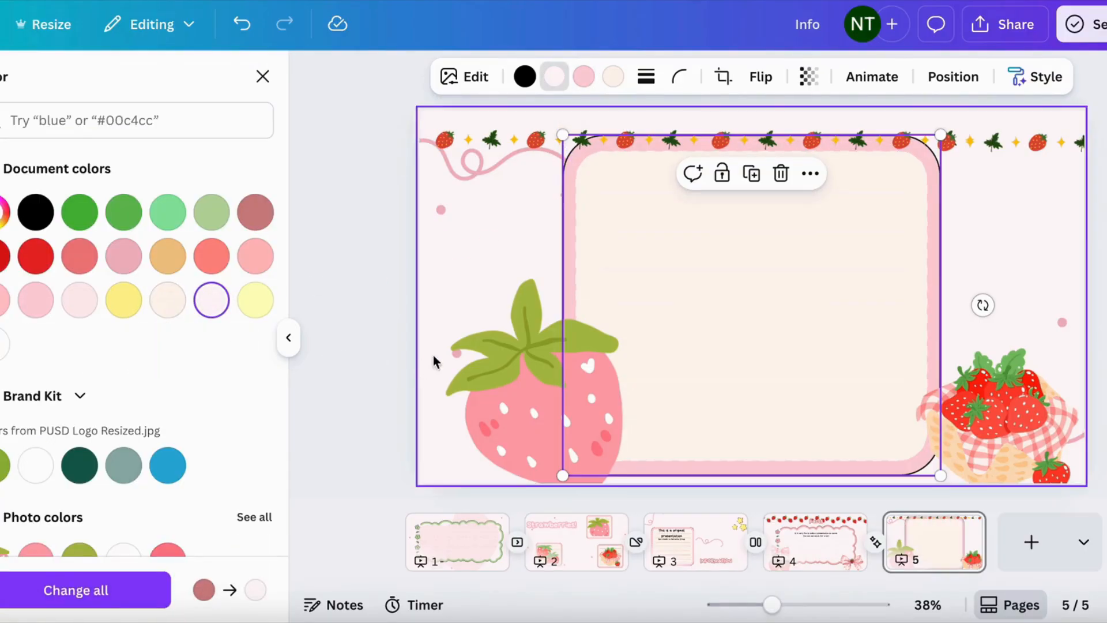
left_click(640, 375)
Enlarge the pink strawberry in the centre of page 5's card and move the strawberry basket slightly up
left_click(547, 394)
left_click_drag(547, 394, 736, 319)
left_click_drag(662, 412, 611, 469)
left_click_drag(704, 328, 716, 299)
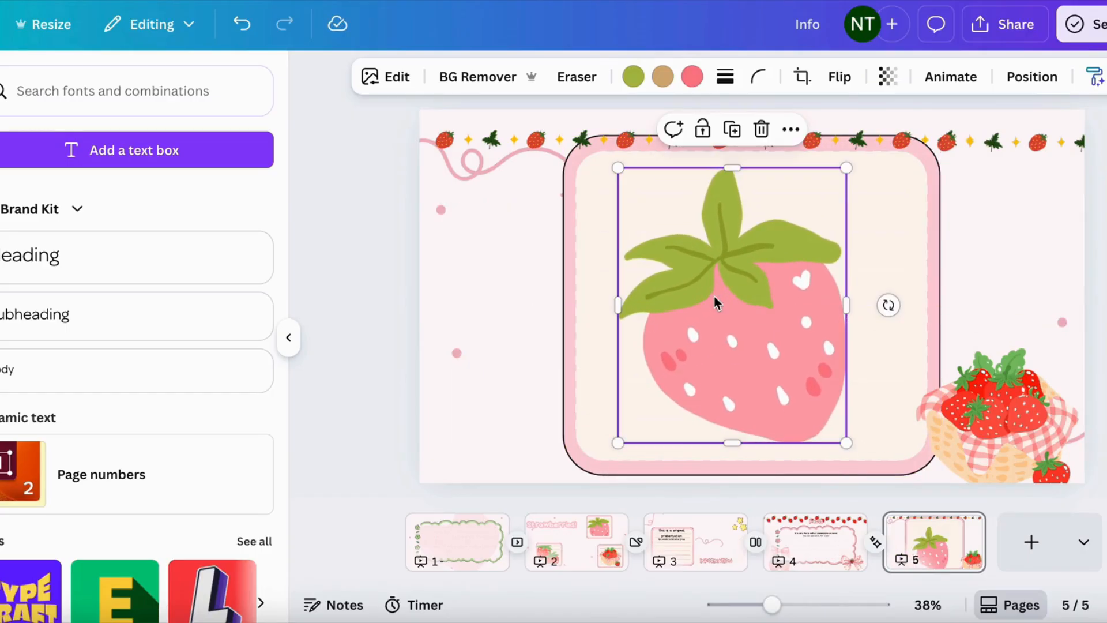
left_click_drag(1003, 403, 1005, 375)
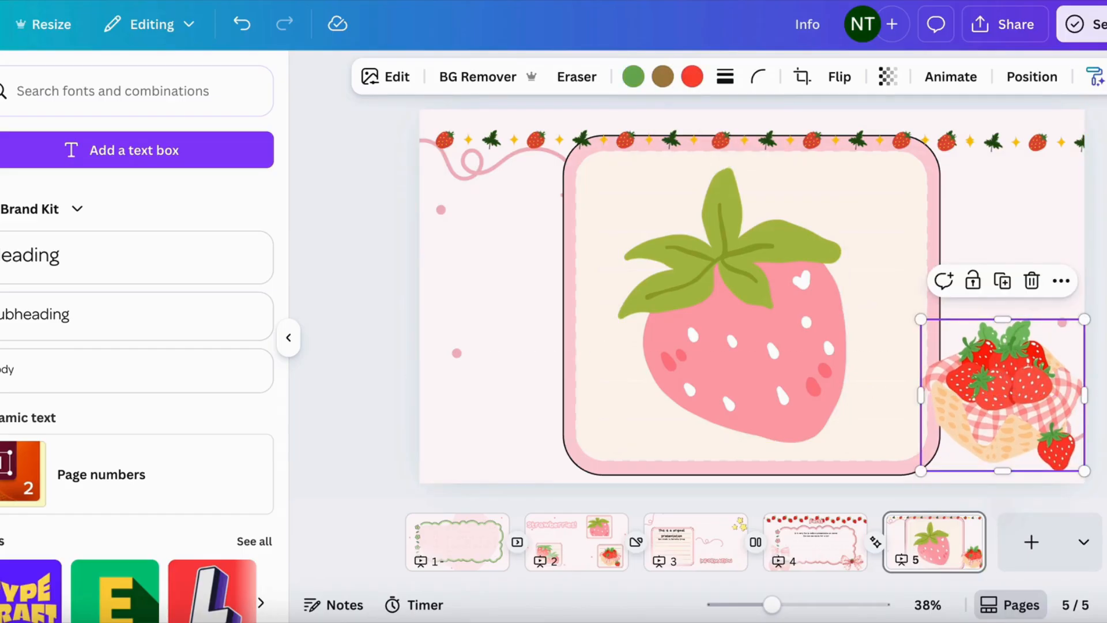
Add a blank page 6 and place a text box on its upper half, enlarged to font size 92.3
left_click(1031, 541)
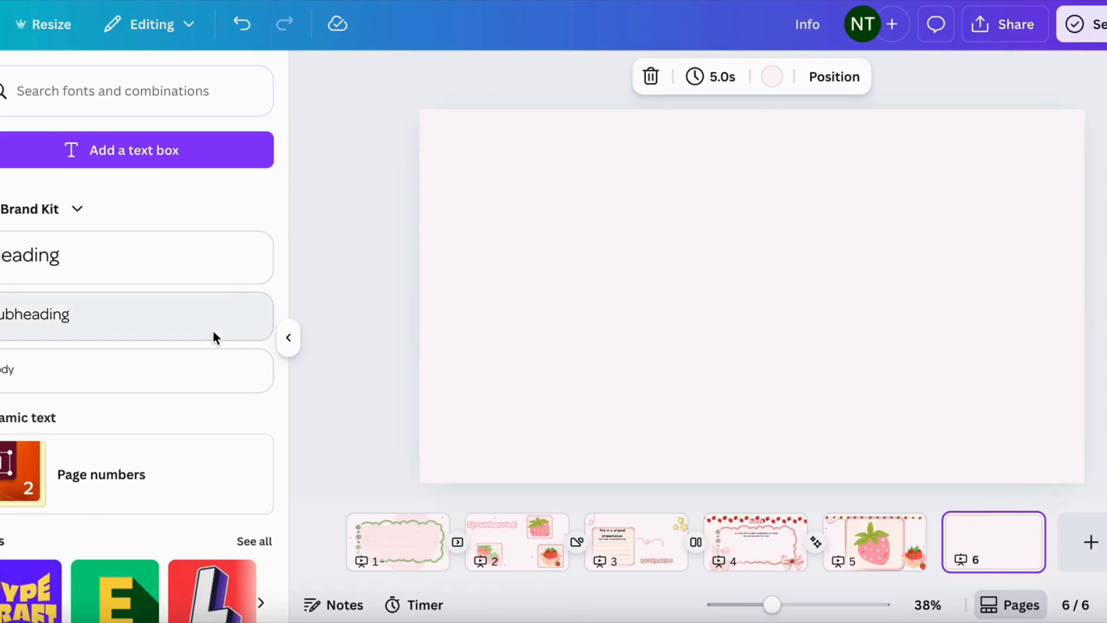
left_click(197, 161)
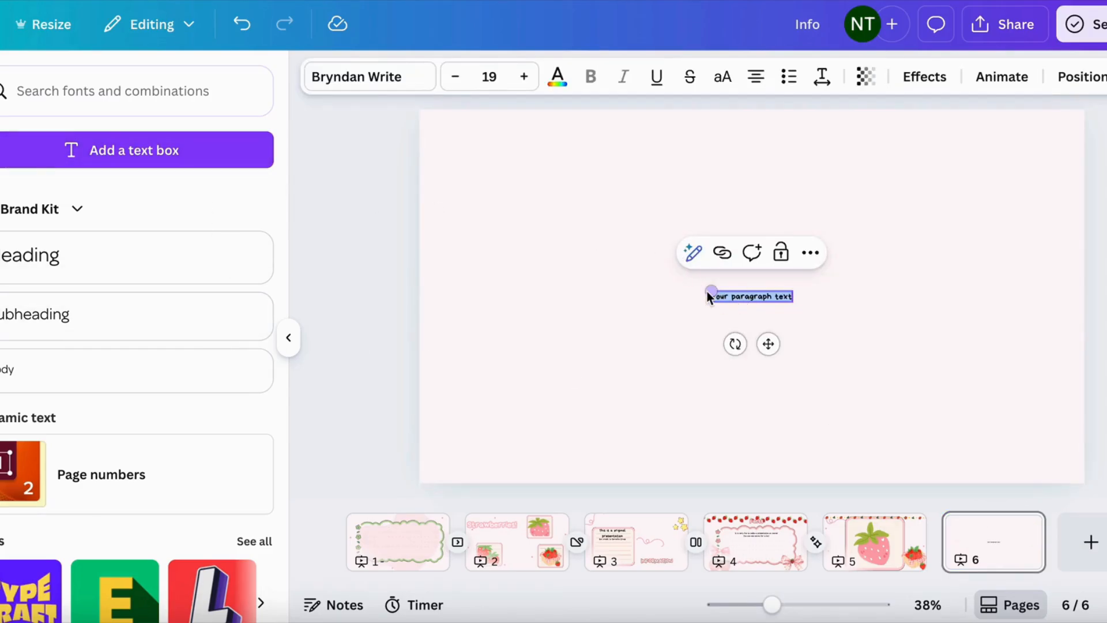
left_click_drag(708, 293, 442, 245)
left_click_drag(609, 347, 747, 298)
Replace the placeholder text on page 6 with "THANK YOU FOR WATCHING"
key("BackSpace")
type("TH")
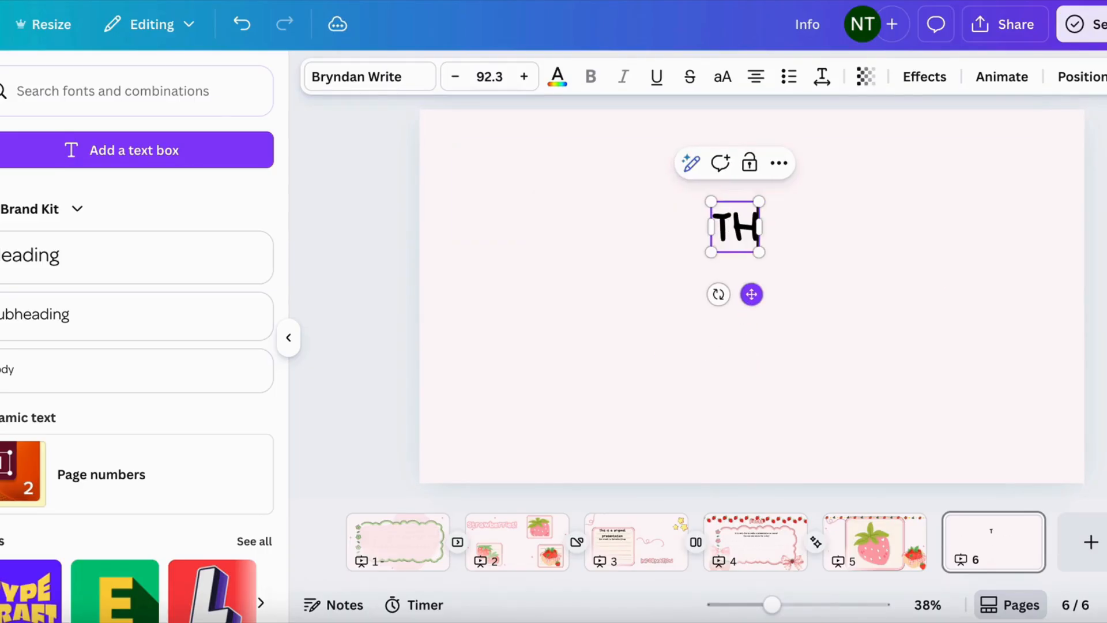
type("ANK YO")
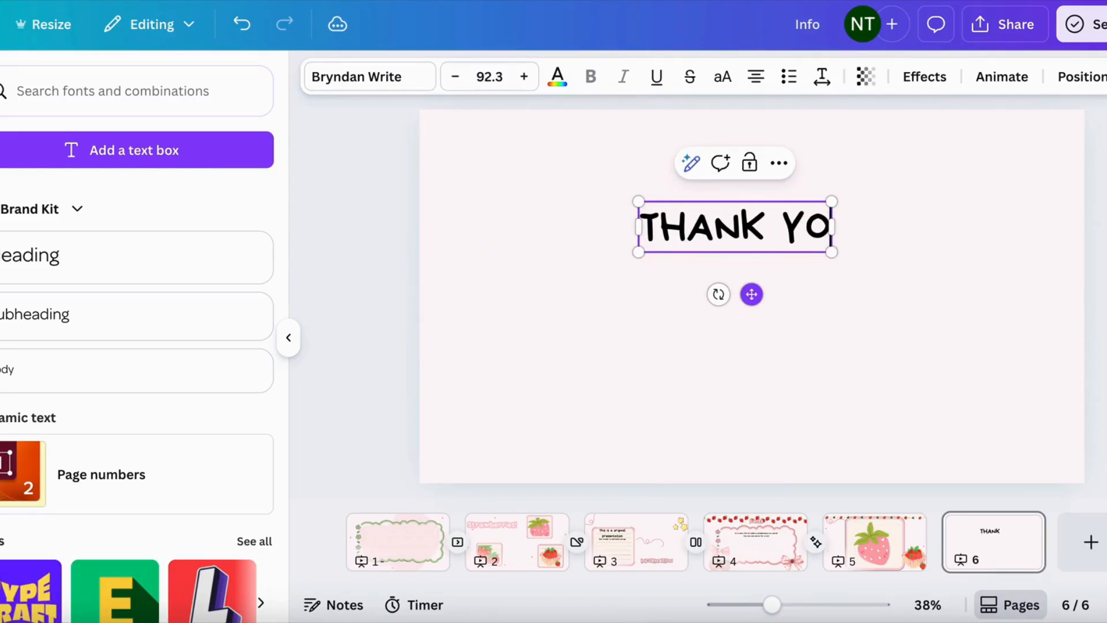
type("U FOR W")
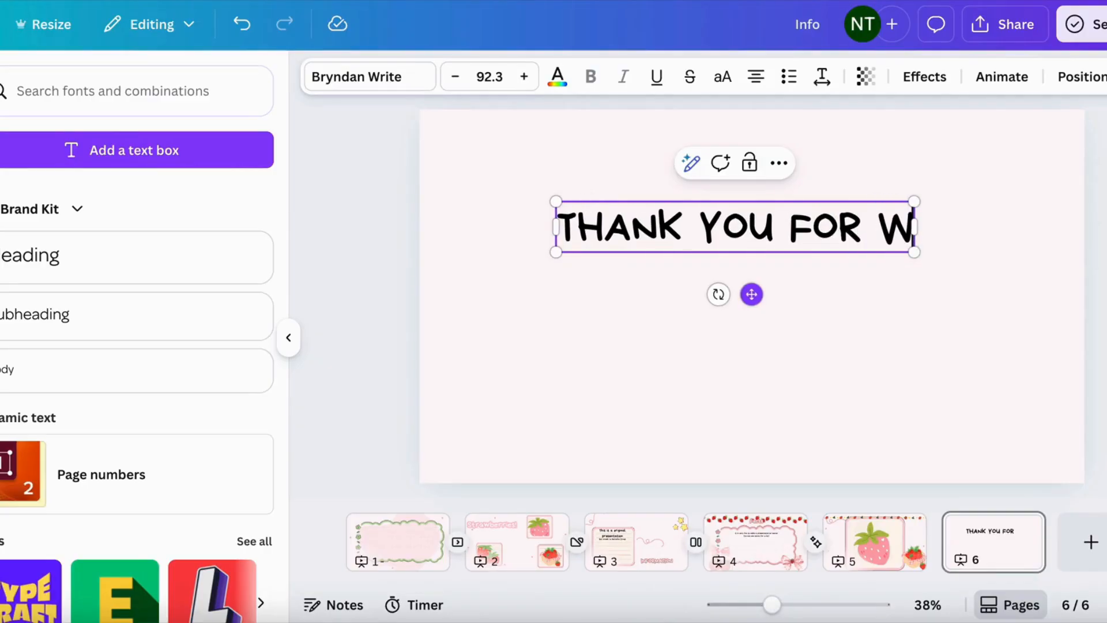
type("ATCHING")
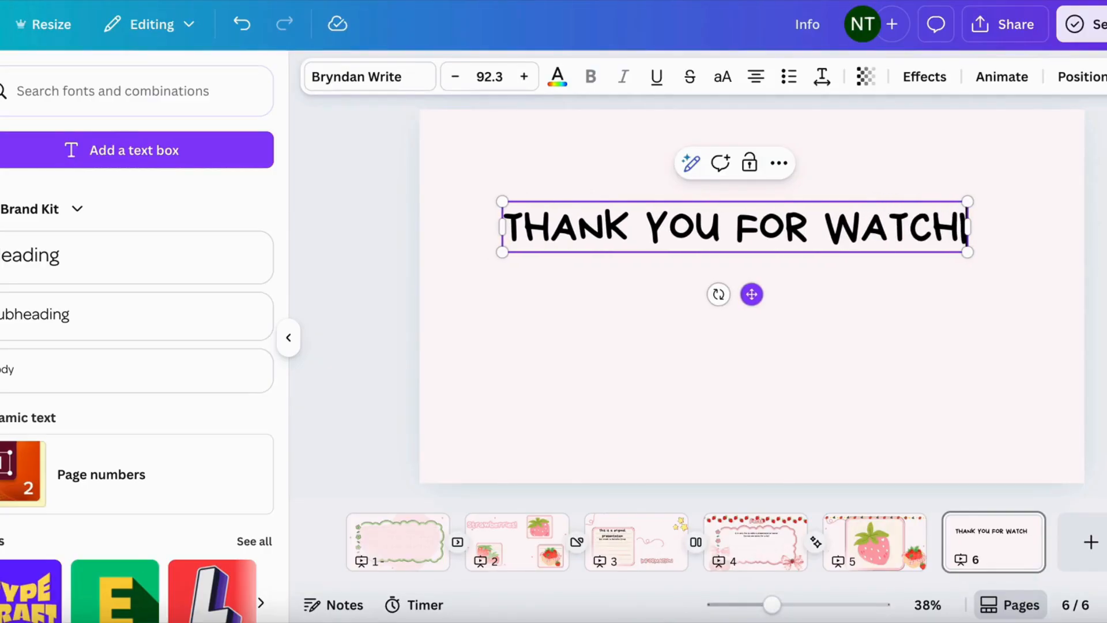
Apply the Glitch text effect to the thank-you text with an offset of 100 and the cyan-magenta colour pair
left_click(559, 85)
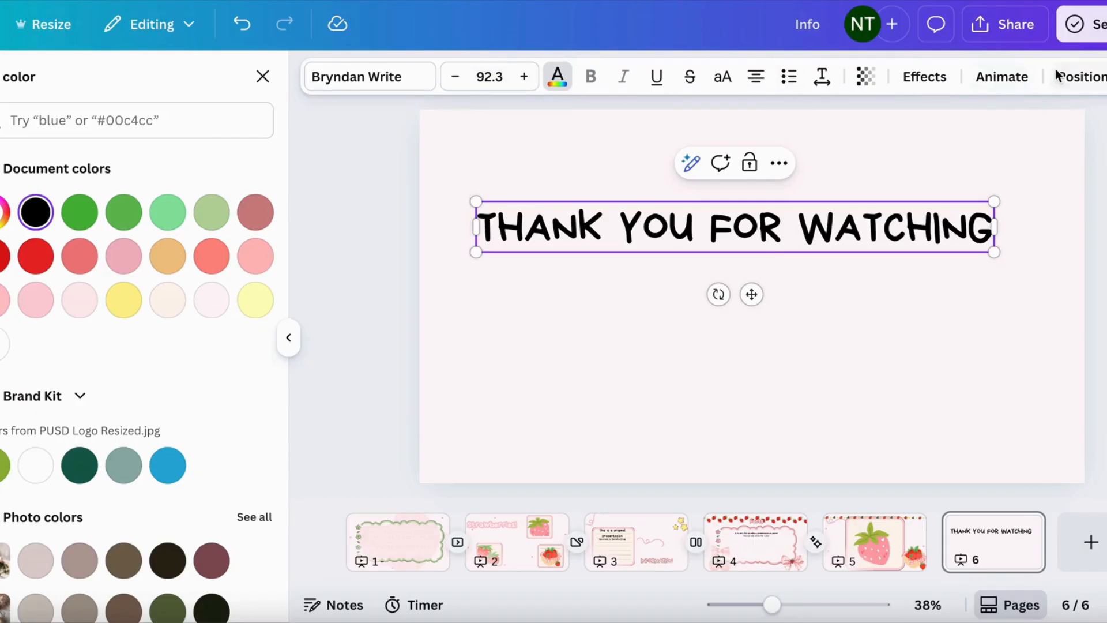
left_click(910, 77)
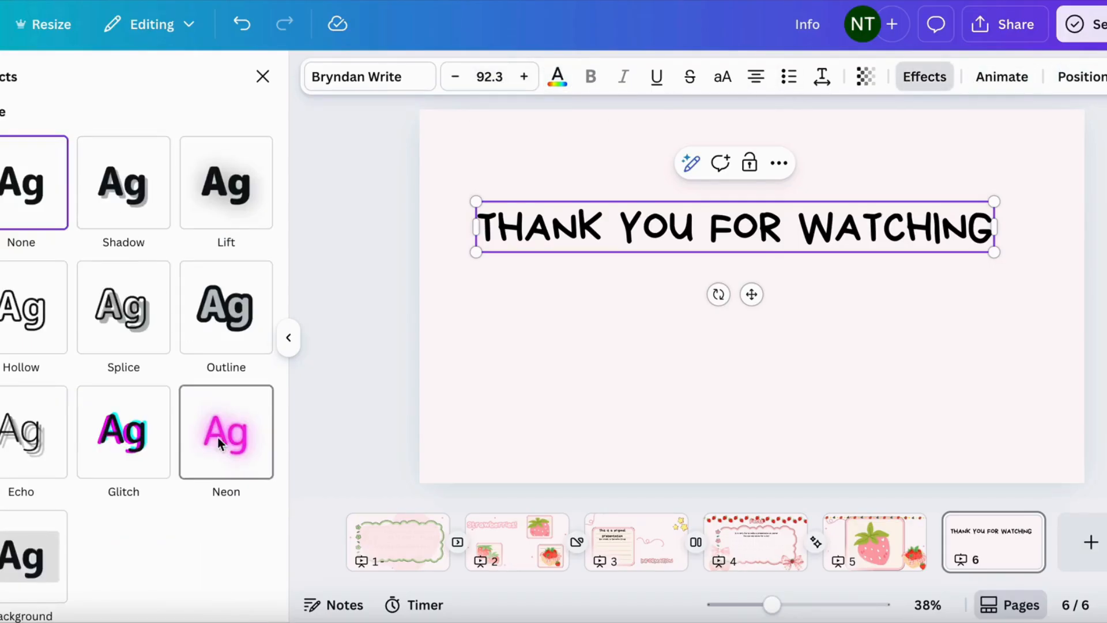
left_click(95, 443)
scroll(90, 470, "down", 1)
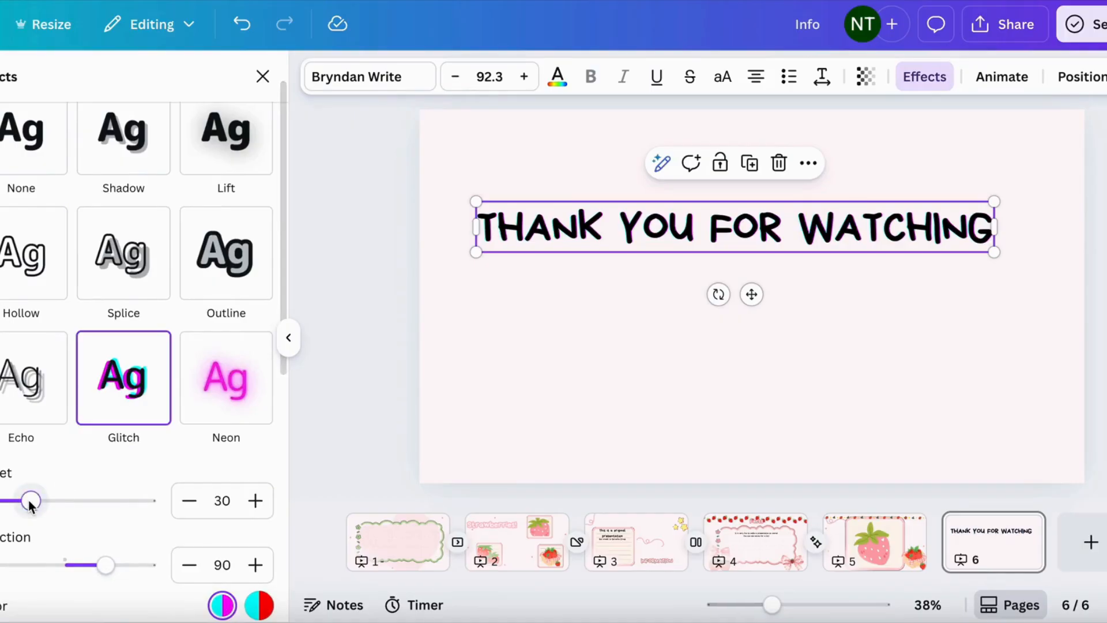
left_click_drag(30, 501, 171, 507)
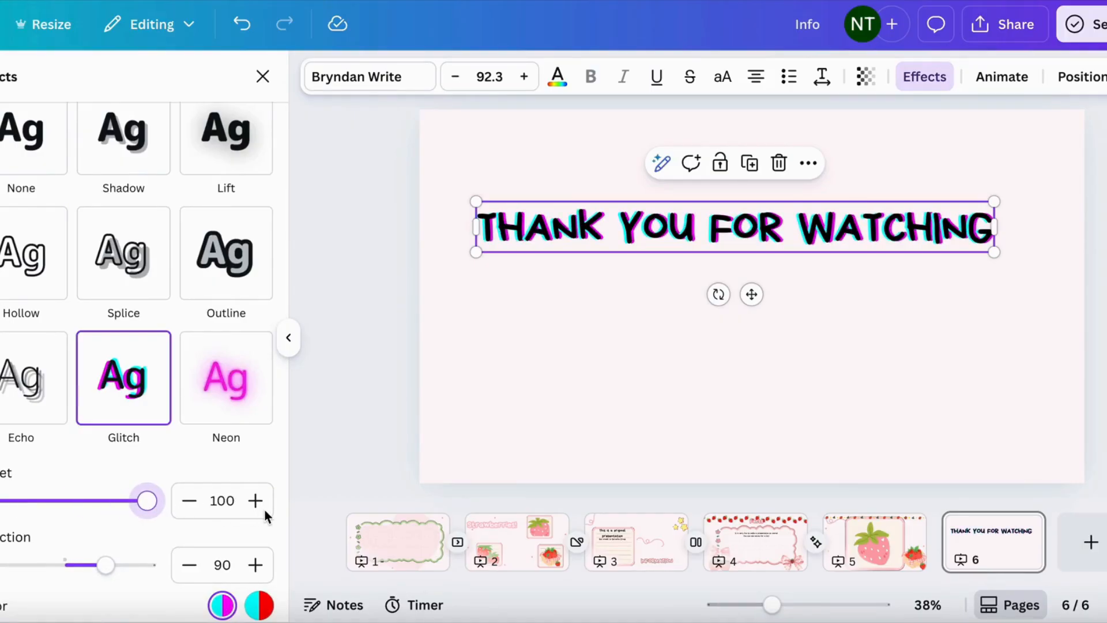
scroll(236, 554, "down", 1)
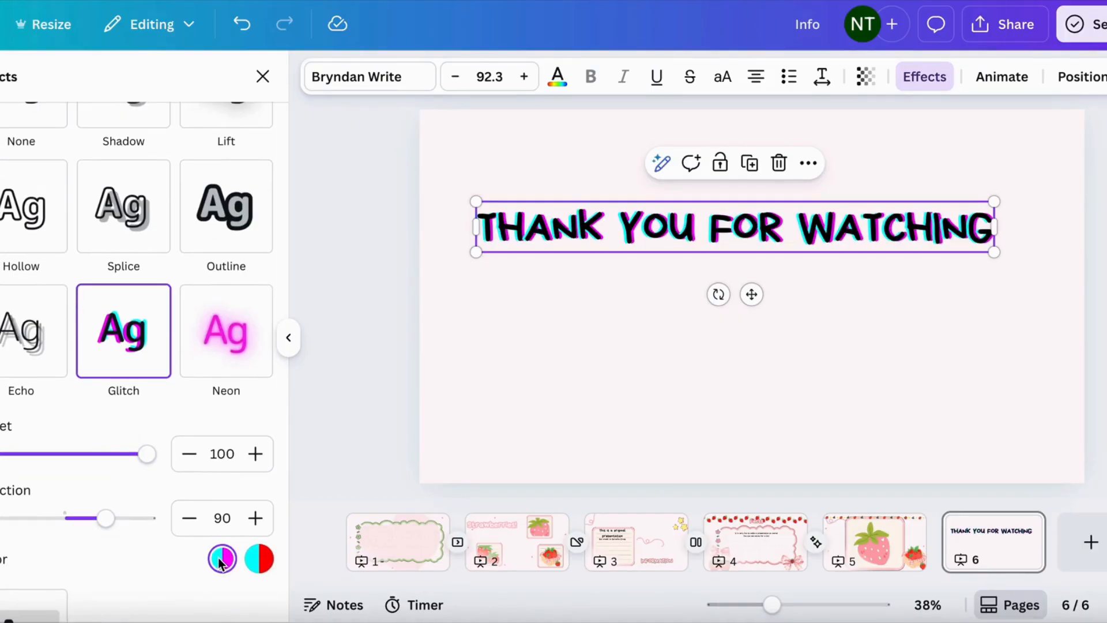
scroll(241, 565, "down", 1)
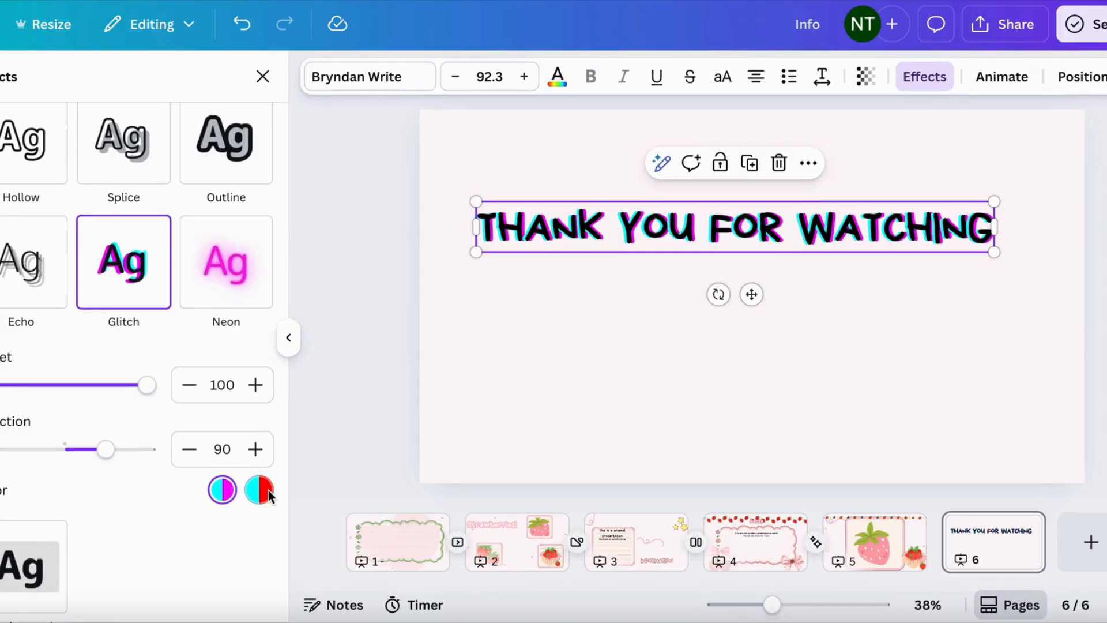
left_click(212, 495)
Apply the Curve shape to the thank-you text, reduce it to a gentle arc, and close the effects settings
scroll(271, 539, "down", 6)
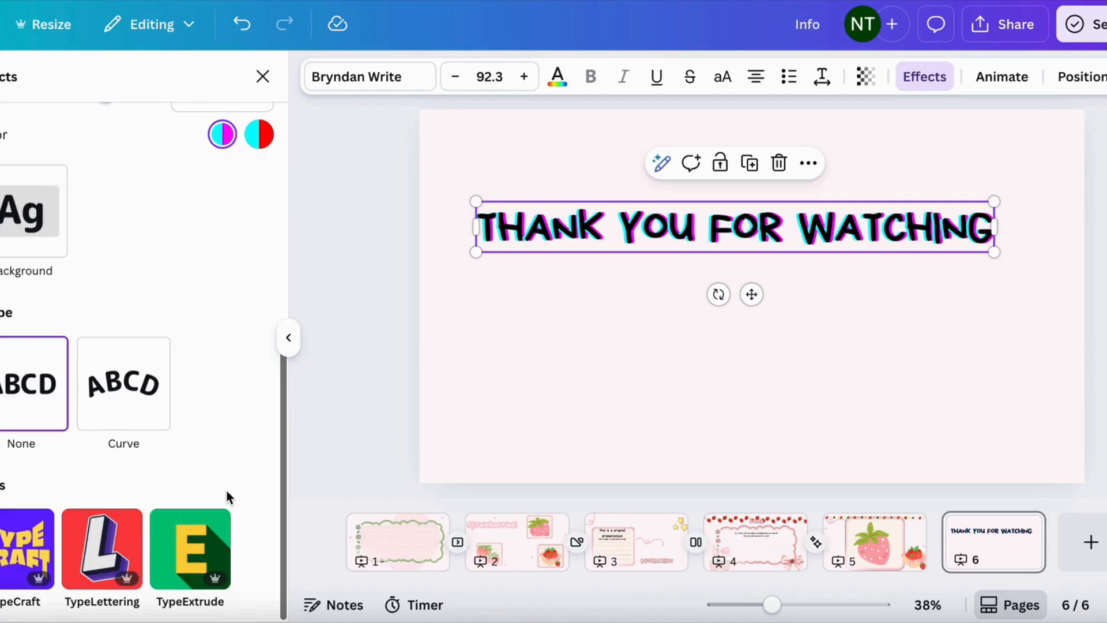
left_click(142, 390)
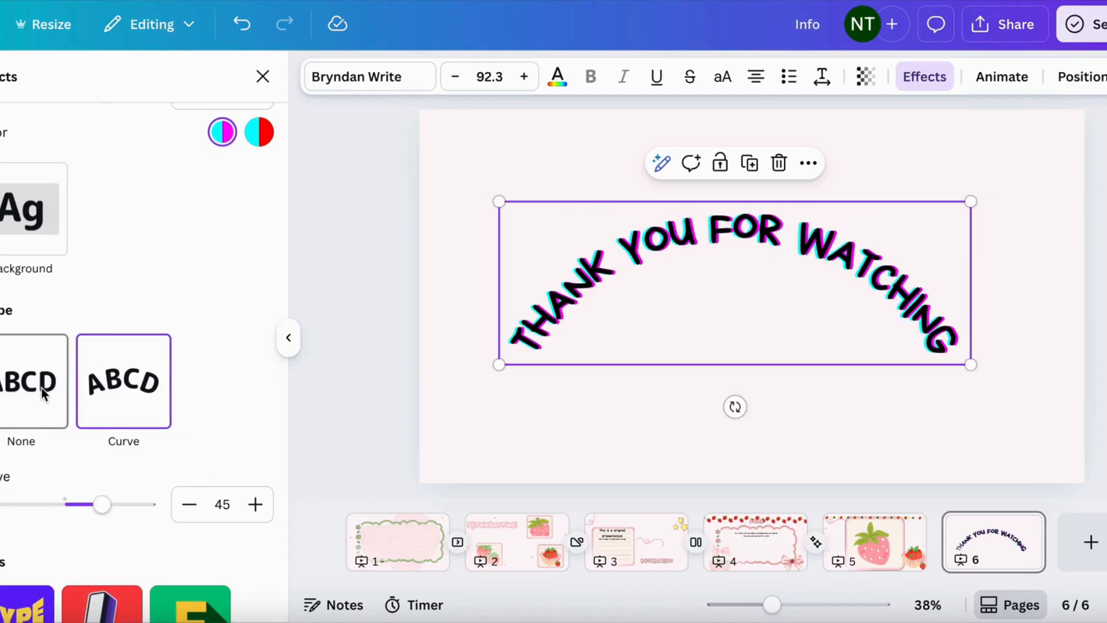
left_click_drag(103, 496, 73, 503)
left_click(262, 77)
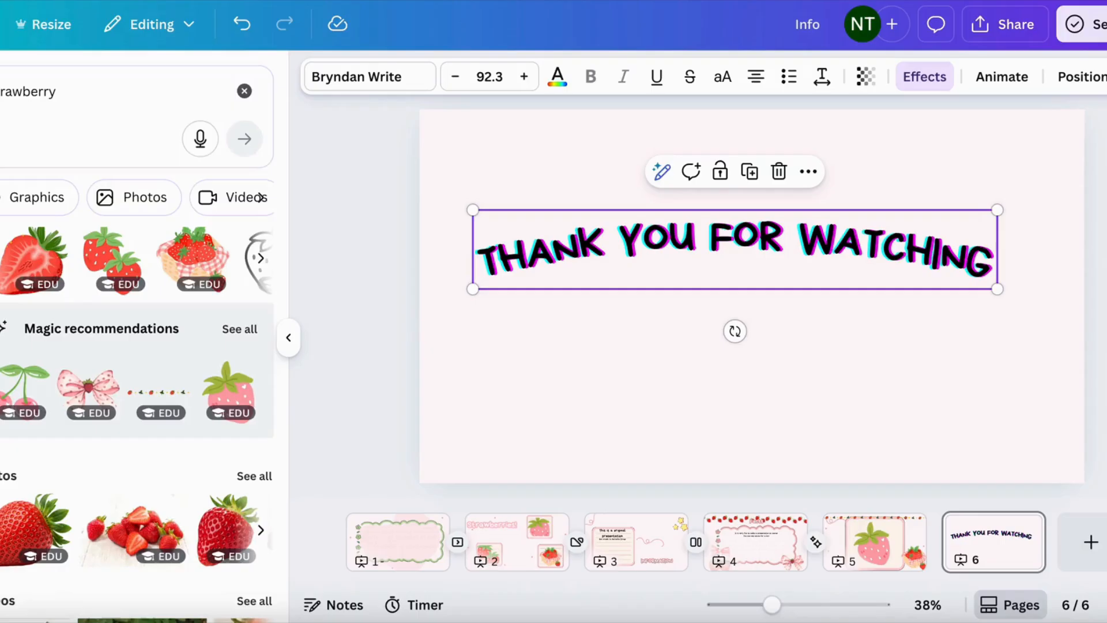
Add the polka-dot strawberry bow to page 6's lower-left corner and the bow-tied strawberries, reduced in size, to its upper-right corner
left_click(84, 395)
left_click_drag(773, 293, 520, 396)
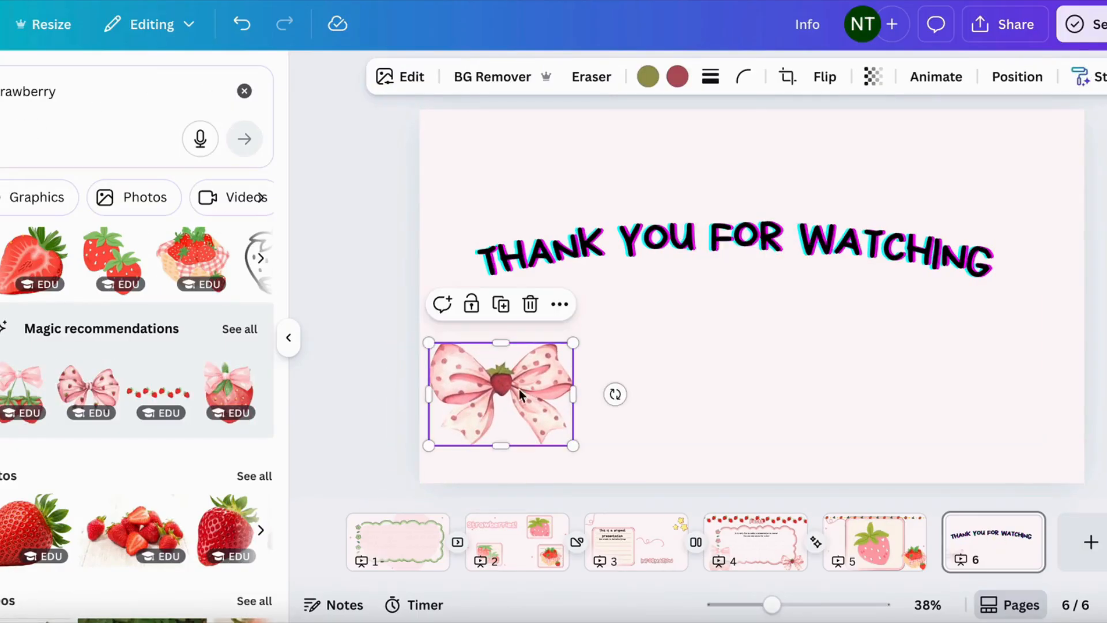
left_click(20, 398)
left_click_drag(761, 288, 1023, 206)
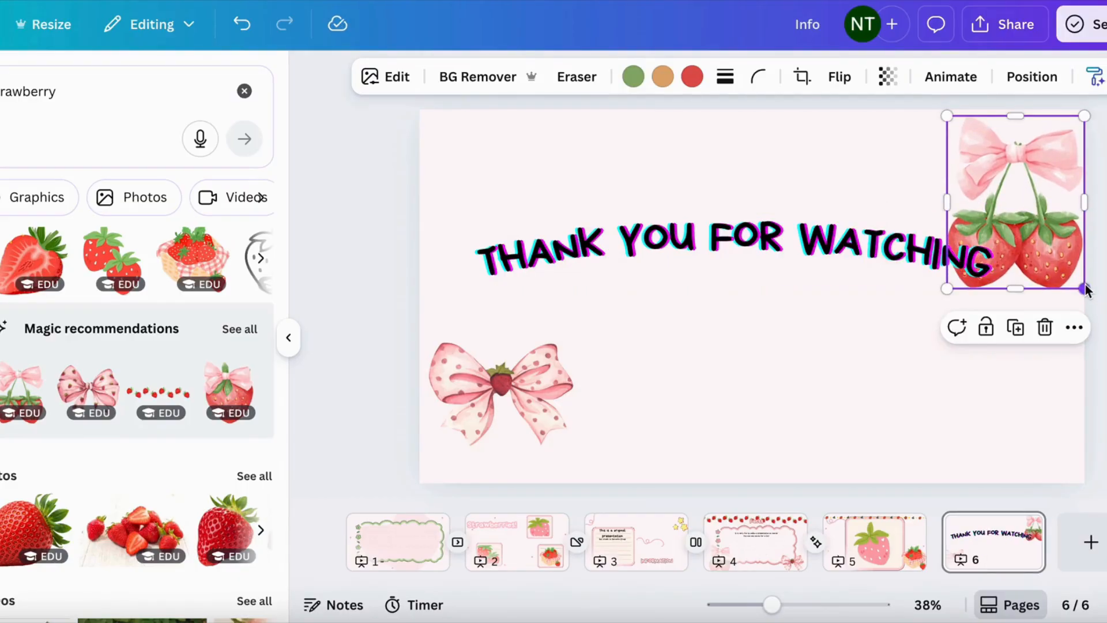
left_click_drag(1084, 288, 1042, 237)
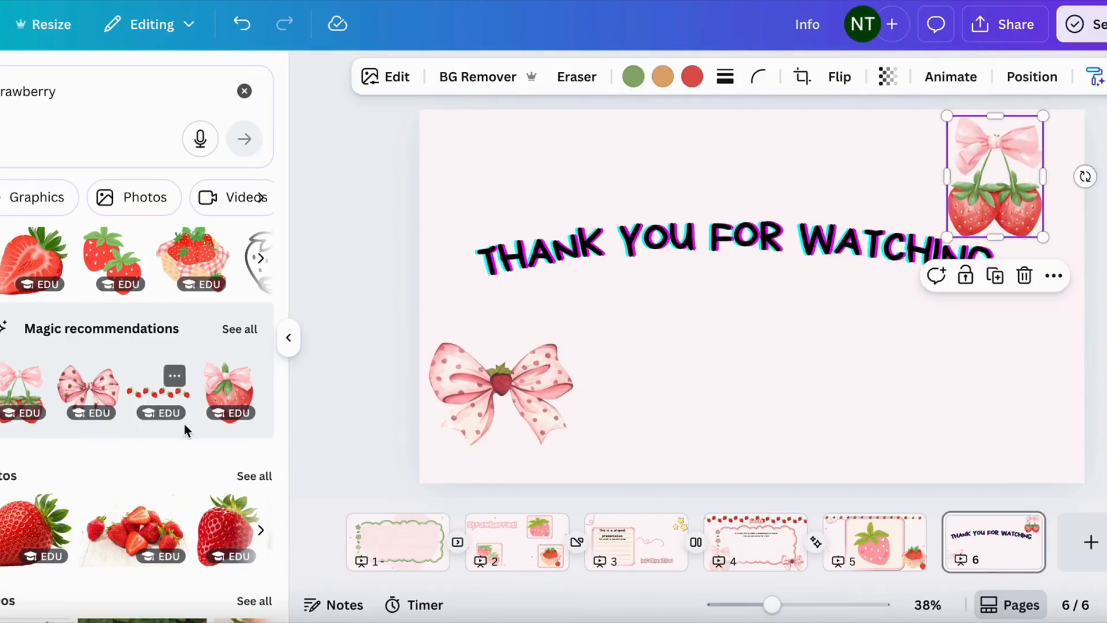
Add the 3D graphic of two cream-filled macarons, shrink it, and place it in page 6's lower-right corner
scroll(106, 511, "down", 5)
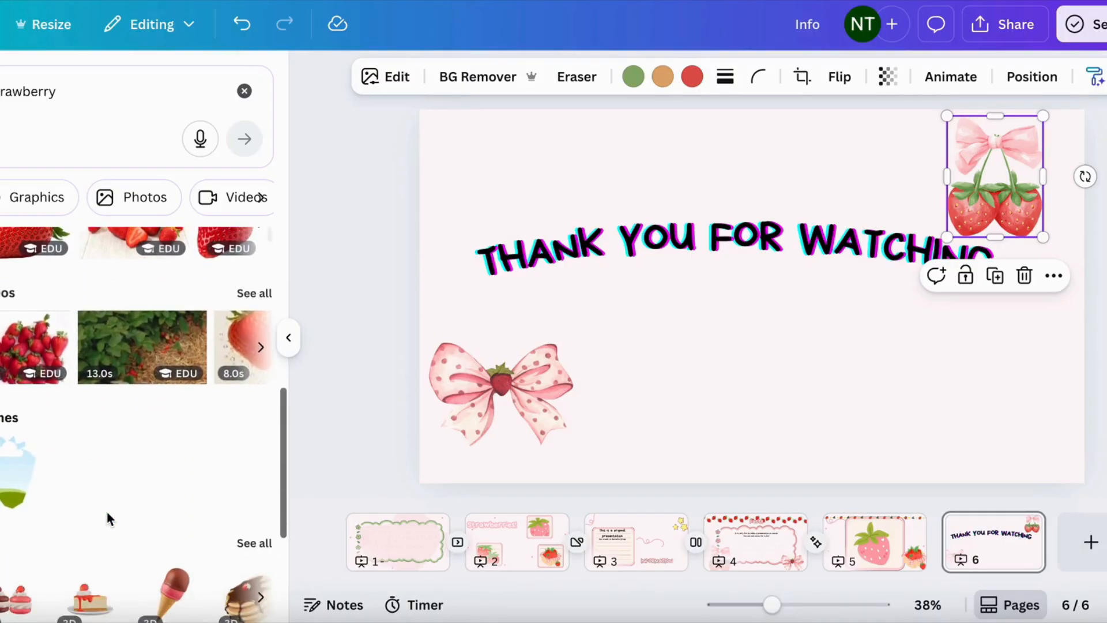
scroll(103, 518, "down", 2)
left_click(28, 441)
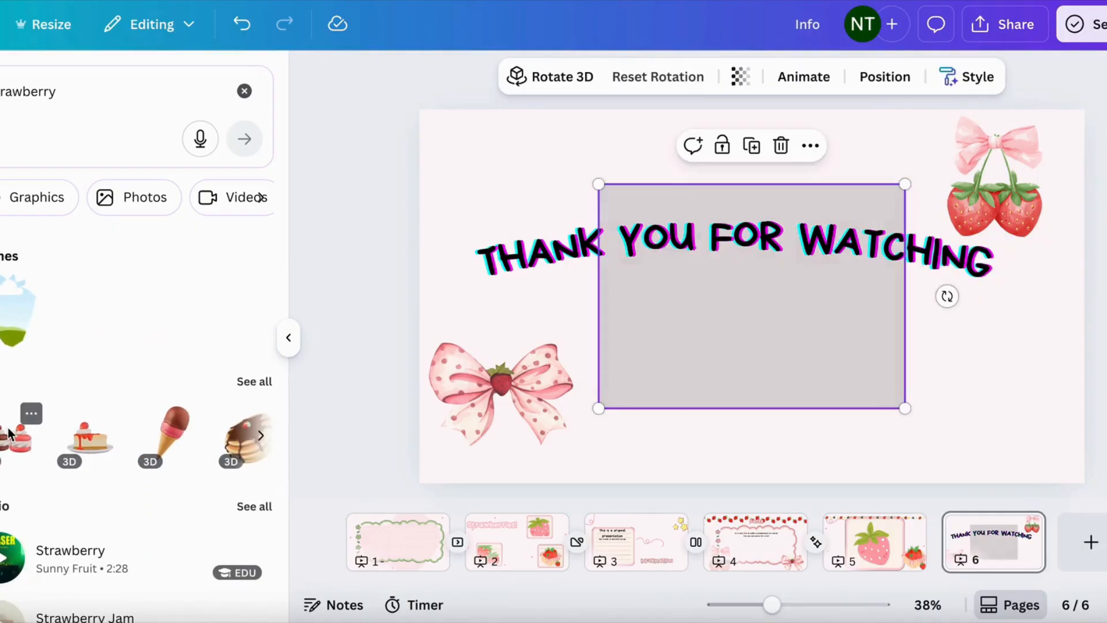
left_click_drag(904, 408, 840, 361)
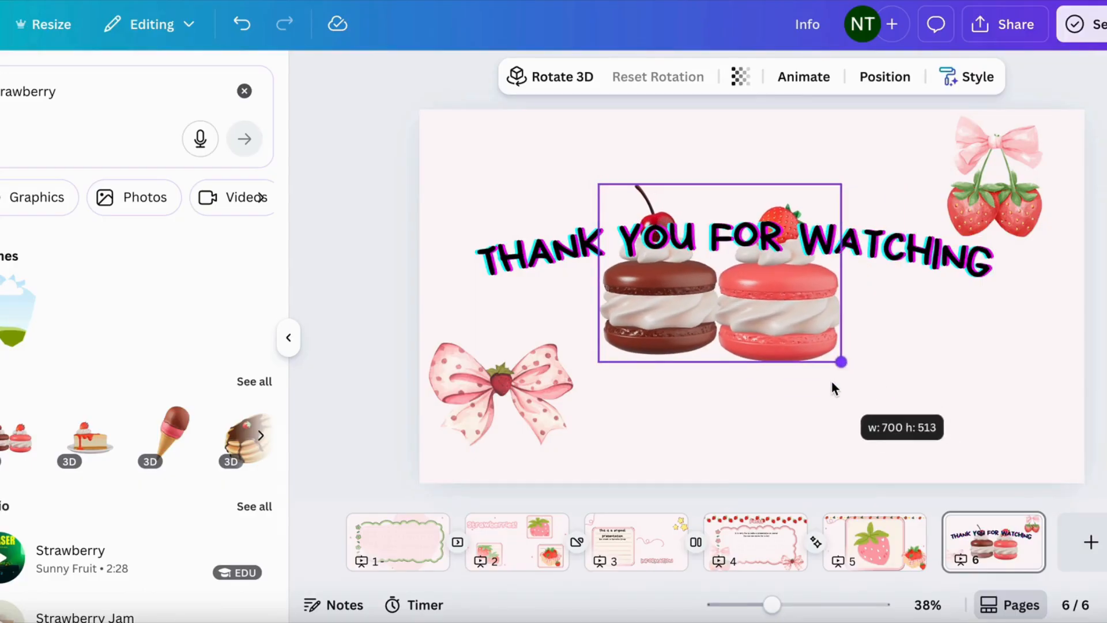
left_click_drag(728, 281, 805, 403)
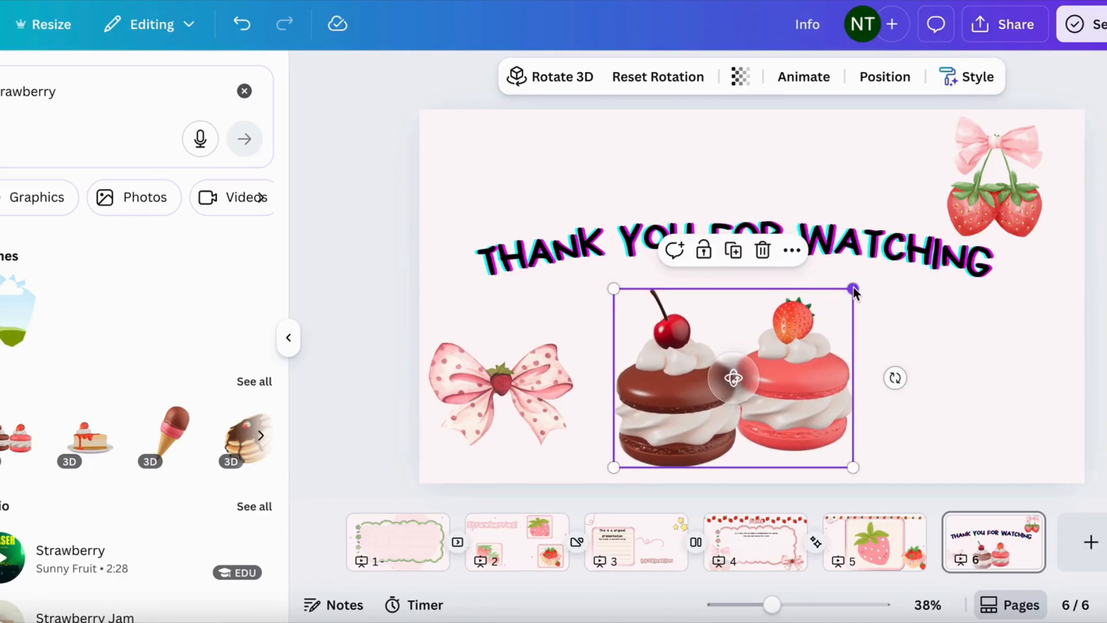
left_click_drag(853, 287, 770, 350)
left_click_drag(720, 407, 996, 409)
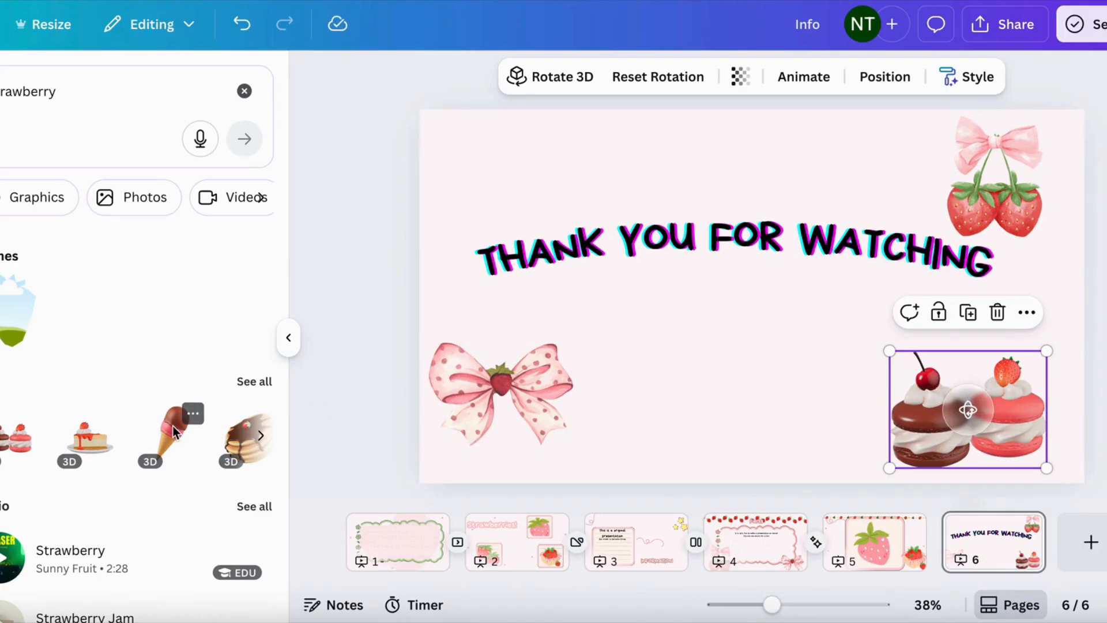
scroll(174, 426, "down", 2)
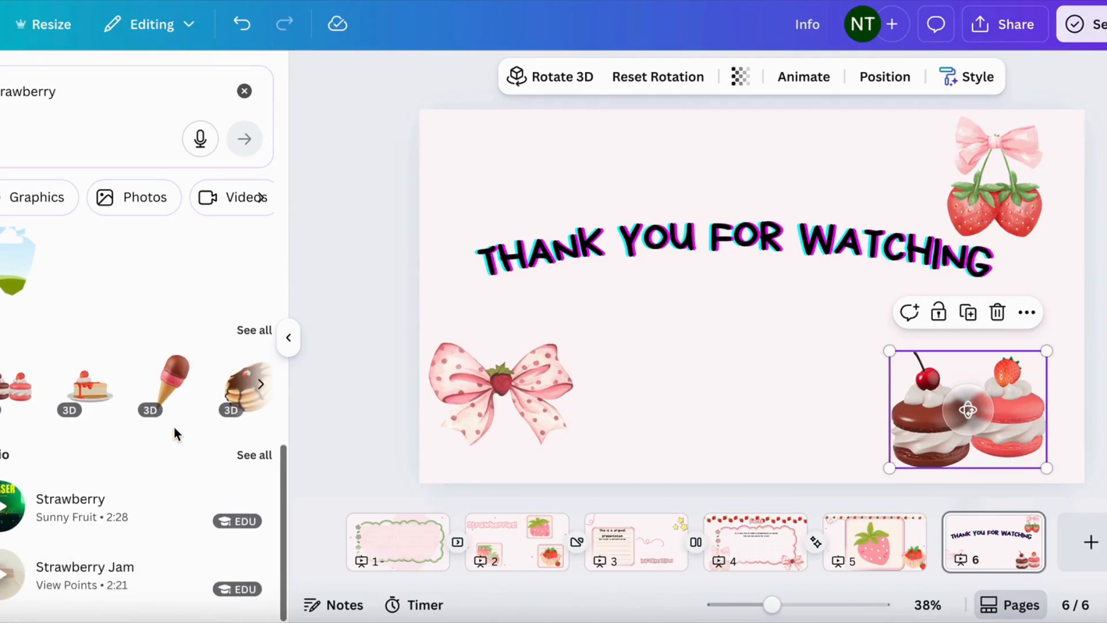
scroll(173, 424, "up", 5)
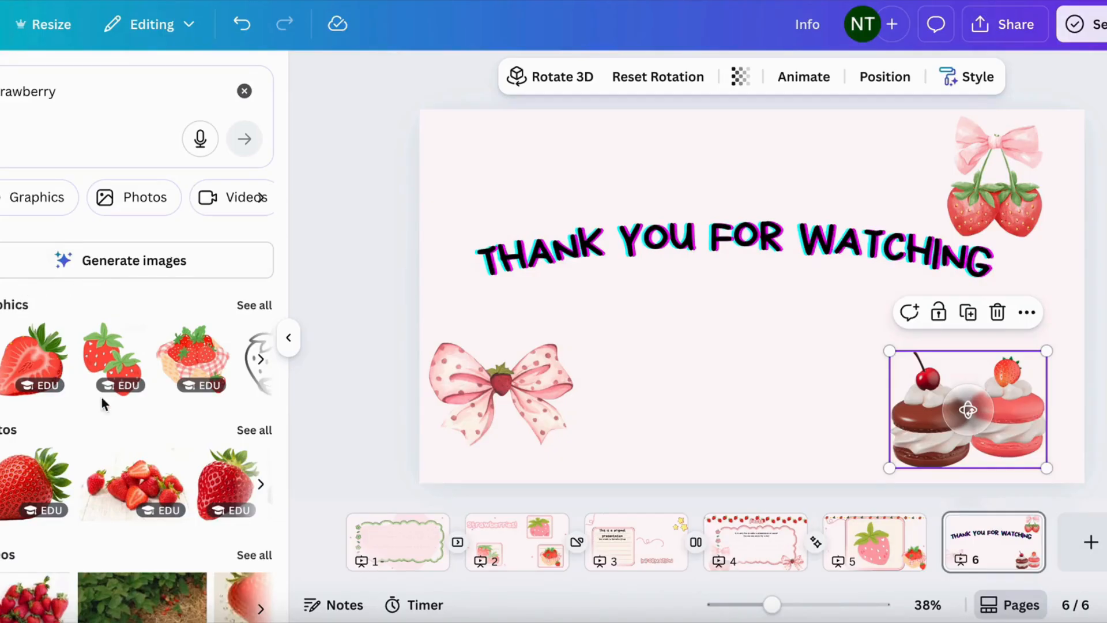
left_click(2, 83)
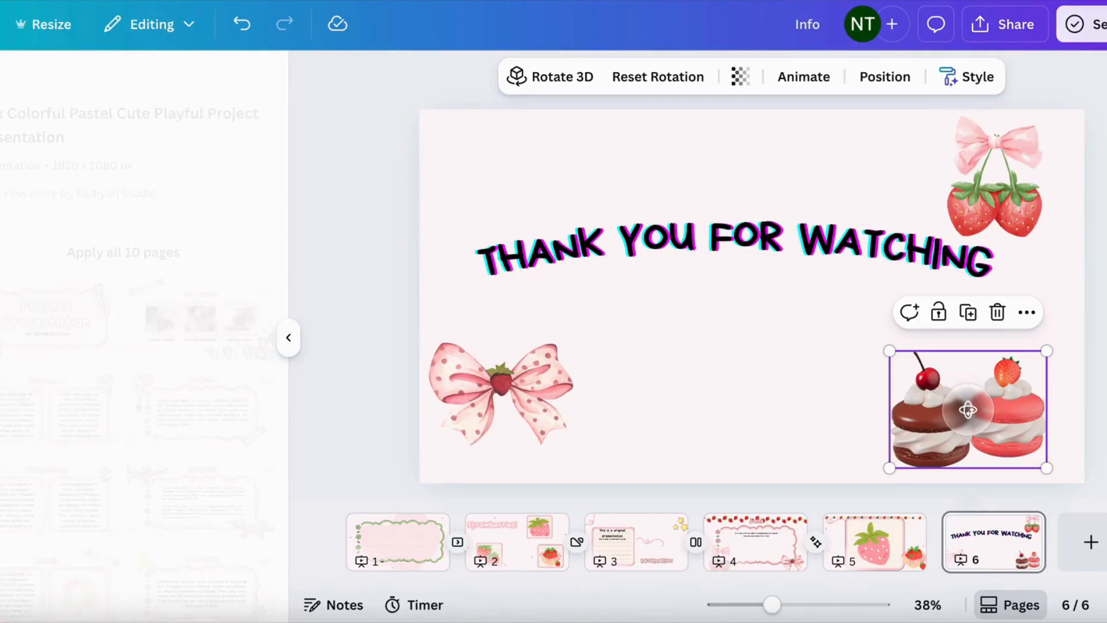
left_click(1, 271)
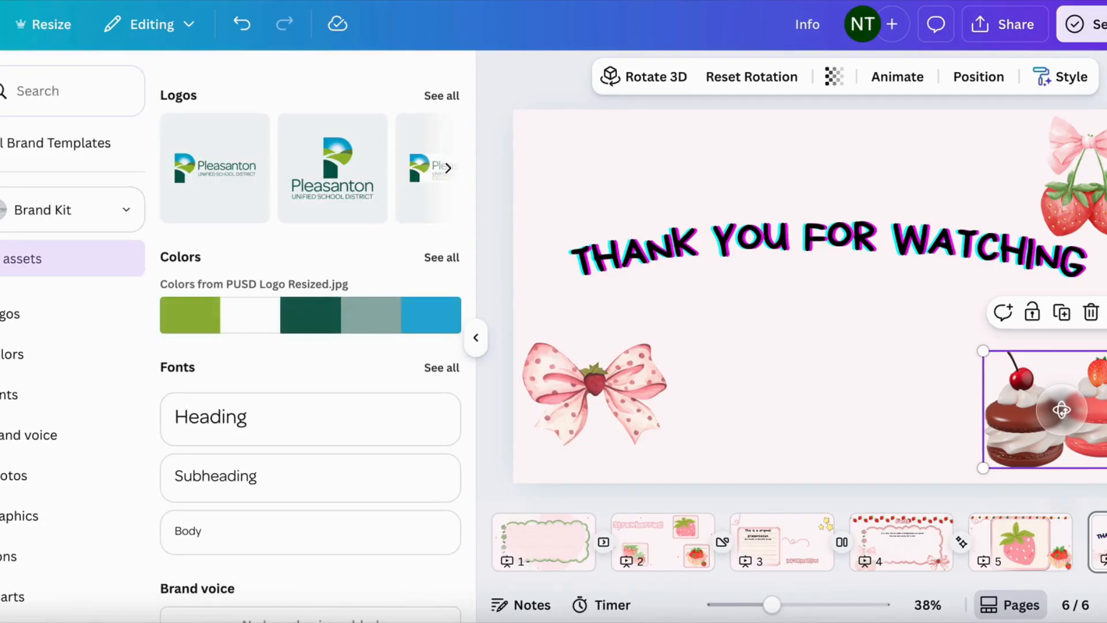
left_click(1, 209)
Draw a small freehand heart in red on page 6, between the bow and the macarons, and undo the extra stroke above the text
left_click(1, 395)
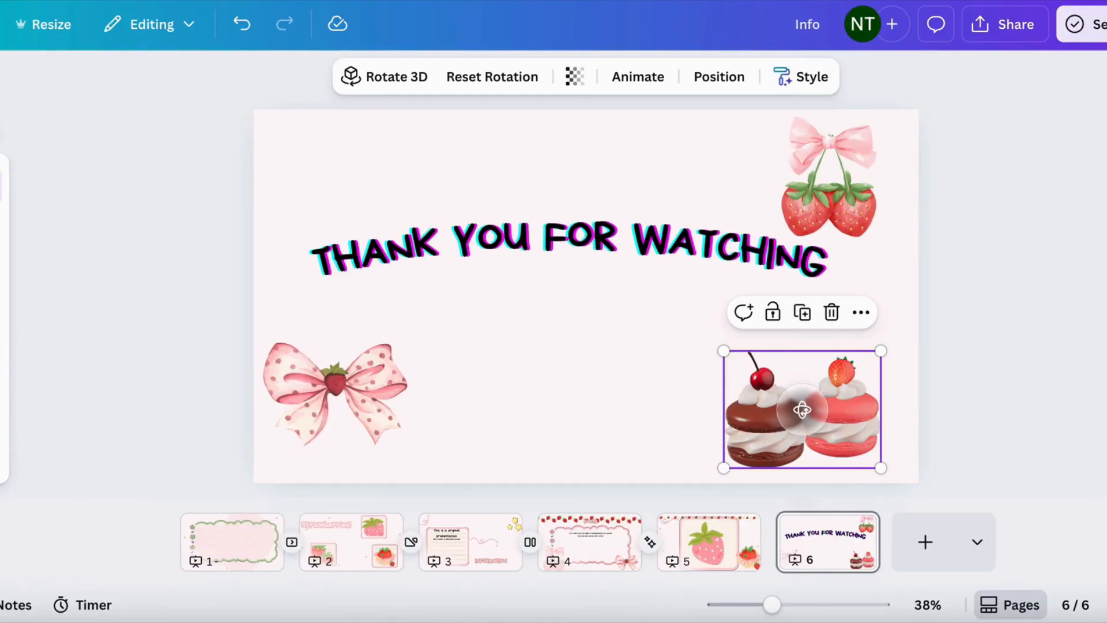
left_click(1, 230)
mouse_move(488, 401)
left_mouse_down()
mouse_move(485, 373)
mouse_move(502, 389)
mouse_move(527, 373)
left_mouse_up()
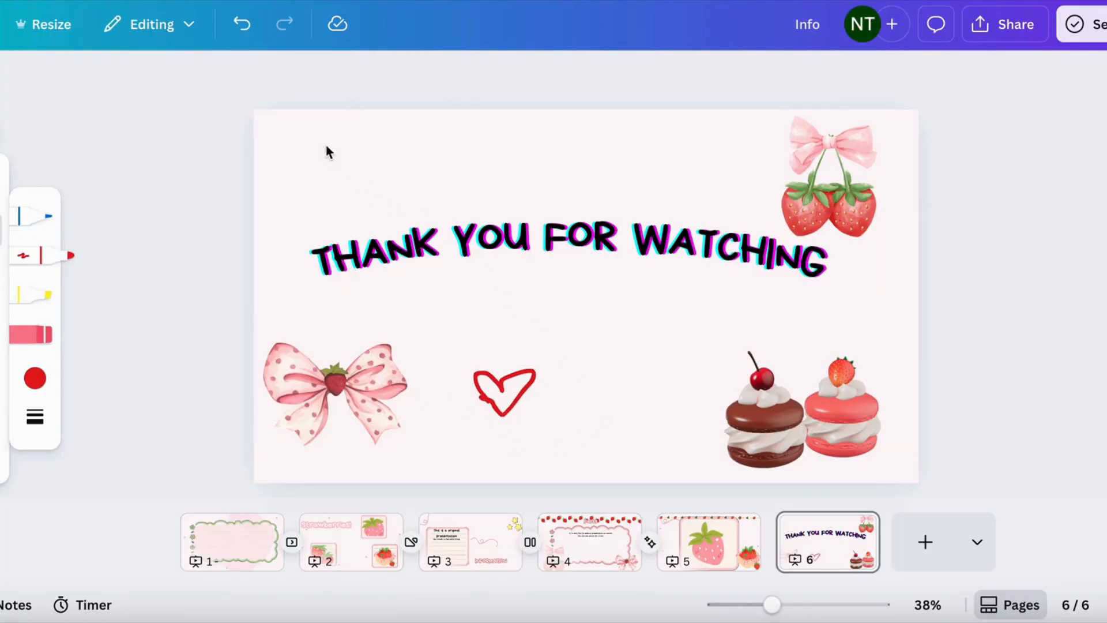
left_click_drag(328, 156, 404, 143)
key("ctrl+z")
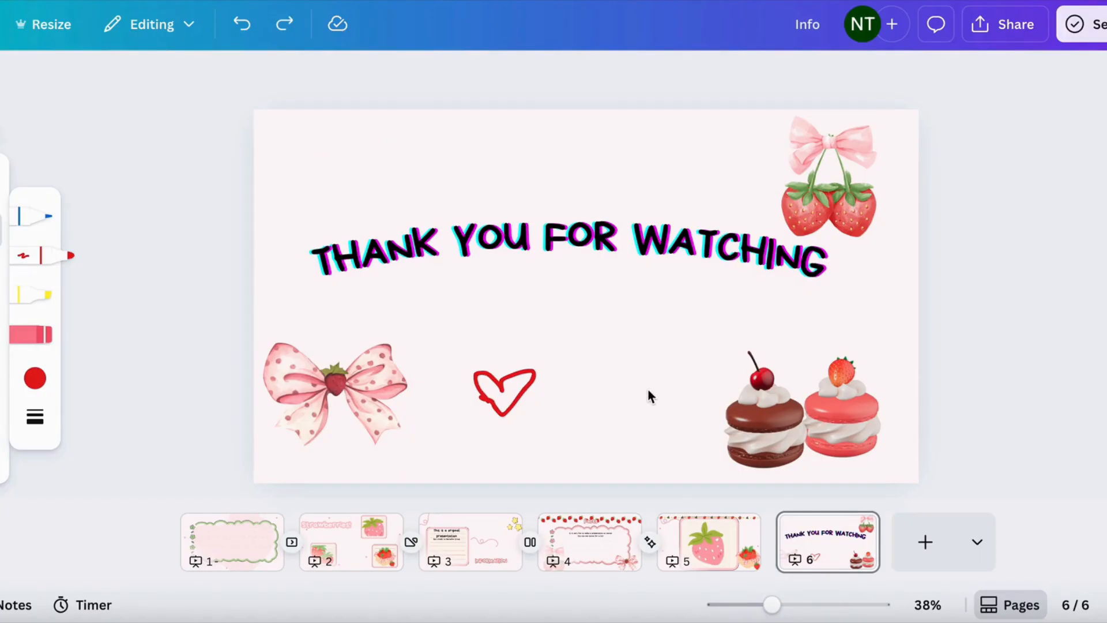